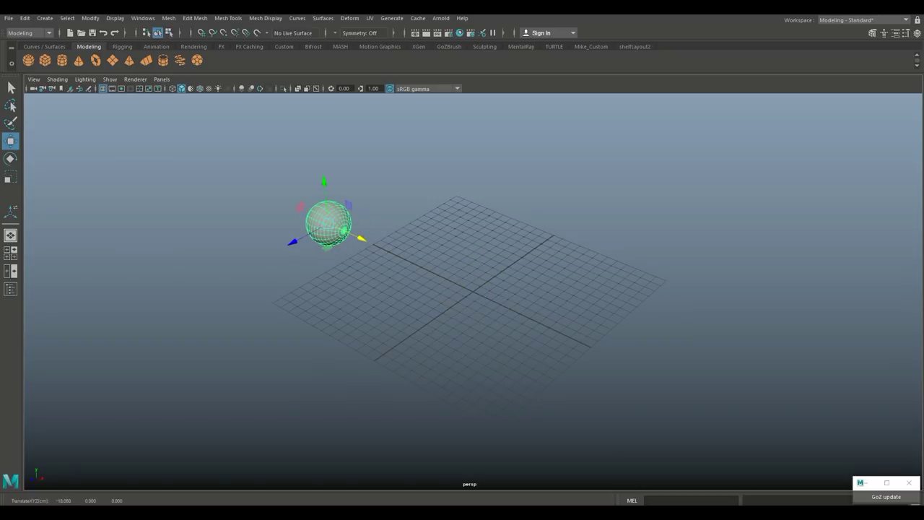
# Step: Create a polygon cylinder at the grid centre and rotate it to lie along the X axis
pyautogui.keyDown('alt'); pyautogui.moveTo(361, 260); pyautogui.dragTo(367, 291, button='middle'); pyautogui.keyUp('alt')
pyautogui.moveTo(366, 290)
pyautogui.keyDown('alt'); pyautogui.mouseDown(button='right')
pyautogui.moveTo(426, 292)
pyautogui.moveTo(383, 290)
pyautogui.mouseUp(button='right'); pyautogui.keyUp('alt')
pyautogui.scroll(-2, 383, 291)
pyautogui.moveTo(383, 291)
pyautogui.keyDown('alt'); pyautogui.mouseDown()
pyautogui.moveTo(405, 286)
pyautogui.moveTo(410, 302)
pyautogui.moveTo(371, 285)
pyautogui.moveTo(397, 288)
pyautogui.mouseUp(); pyautogui.keyUp('alt')
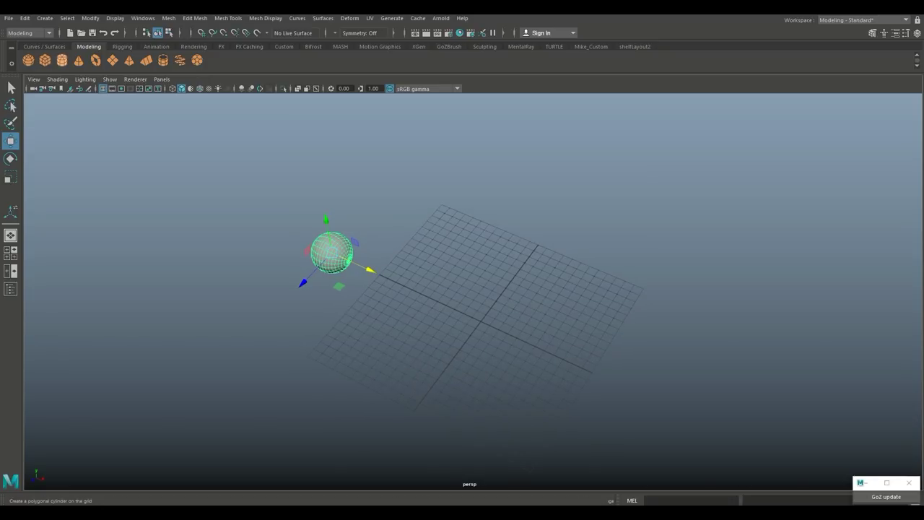
pyautogui.click(62, 60)
pyautogui.press('e')
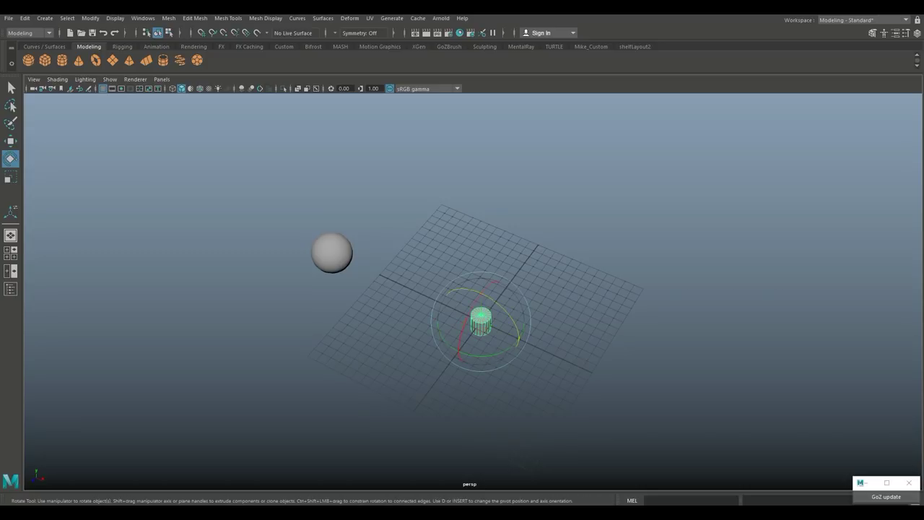
pyautogui.moveTo(504, 307); pyautogui.dragTo(765, 453)
# Step: Stretch the cylinder into a long shaft and move it to about -5.5 in X so one end meets the sphere
pyautogui.press('r')
pyautogui.moveTo(519, 339); pyautogui.dragTo(473, 317)
pyautogui.press('w')
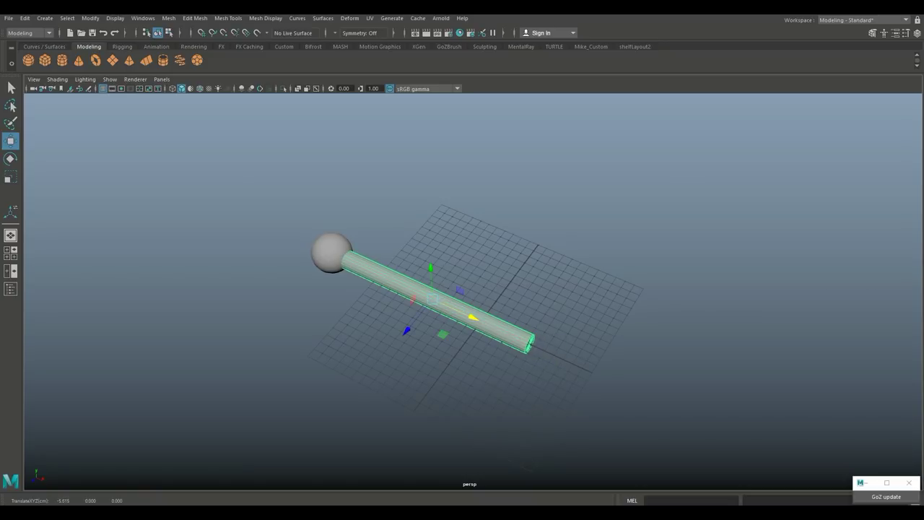
# Step: Taper the shaft by scaling down the vertices at the end away from the sphere, keeping their position along its length
pyautogui.scroll(5, 473, 318)
pyautogui.keyDown('alt'); pyautogui.moveTo(473, 318); pyautogui.dragTo(488, 275, button='middle'); pyautogui.keyUp('alt')
pyautogui.keyDown('alt'); pyautogui.moveTo(488, 274); pyautogui.dragTo(549, 283); pyautogui.keyUp('alt')
pyautogui.moveTo(569, 273); pyautogui.dragTo(524, 225, button='right')
pyautogui.moveTo(573, 294); pyautogui.dragTo(595, 378)
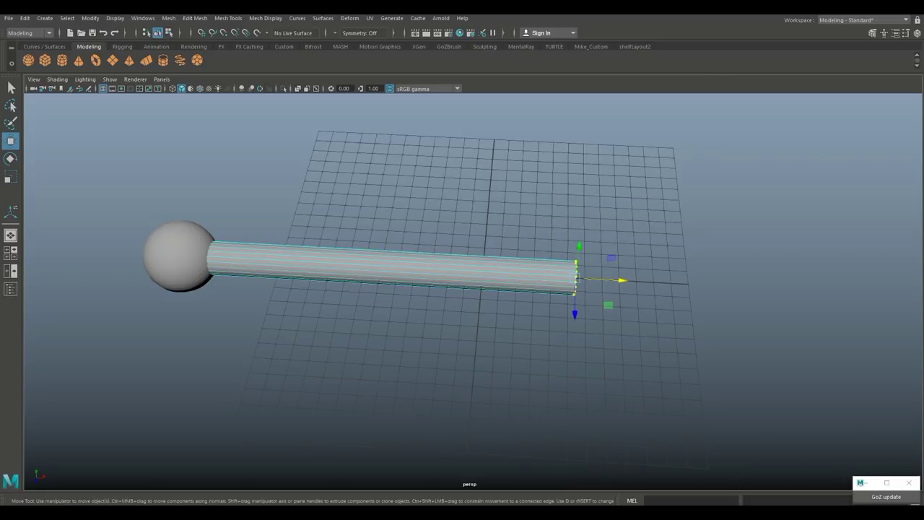
pyautogui.press('r')
pyautogui.keyDown('ctrl'); pyautogui.moveTo(619, 280); pyautogui.dragTo(585, 279); pyautogui.keyUp('ctrl')
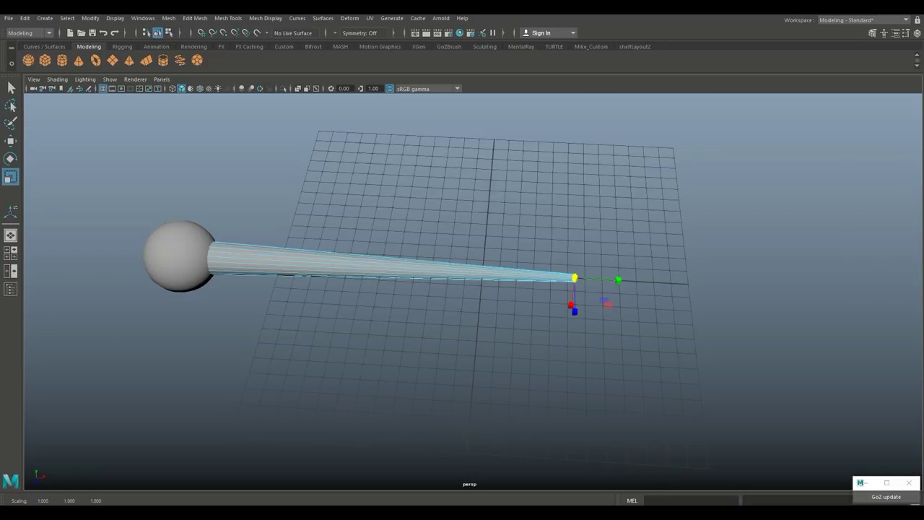
# Step: Shrink the tip vertices further so the shaft ends in a sharp point
pyautogui.press('f')
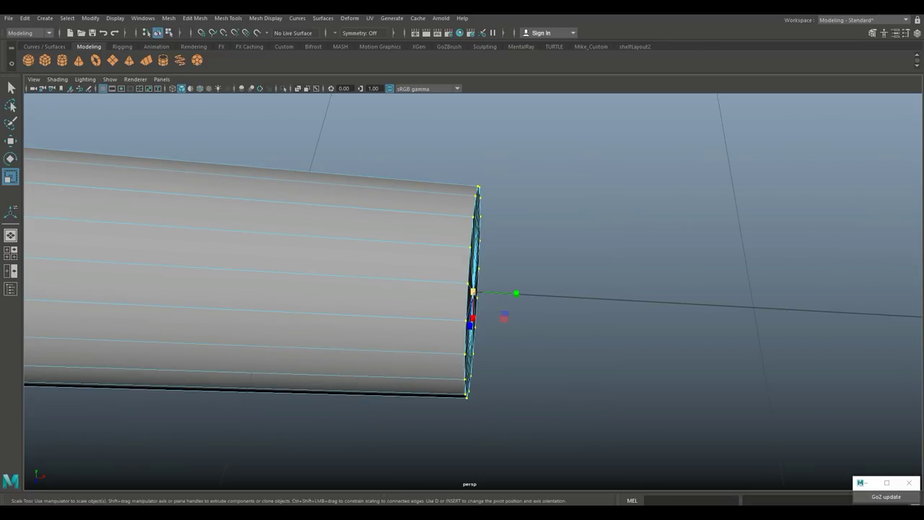
pyautogui.keyDown('alt'); pyautogui.moveTo(473, 292); pyautogui.dragTo(393, 336); pyautogui.keyUp('alt')
pyautogui.keyDown('ctrl'); pyautogui.moveTo(508, 306); pyautogui.dragTo(469, 306); pyautogui.keyUp('ctrl')
pyautogui.scroll(-10, 469, 306)
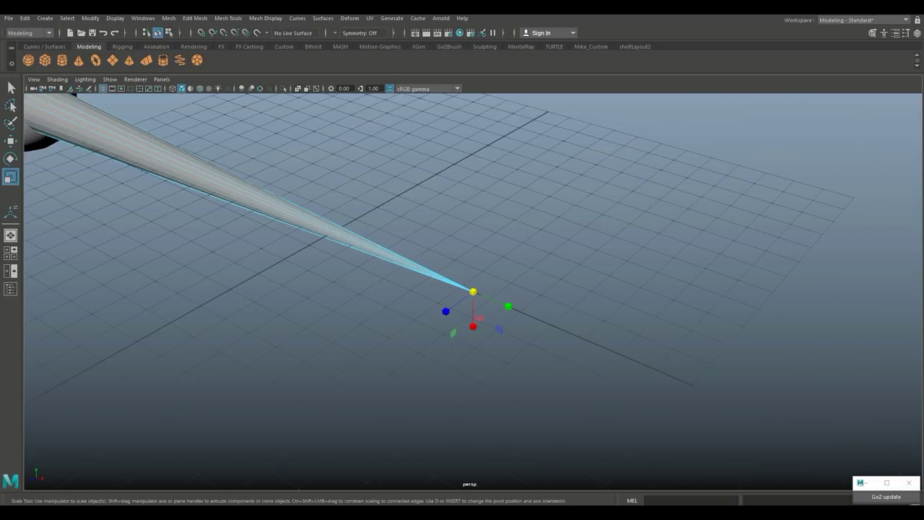
pyautogui.scroll(-10, 473, 306)
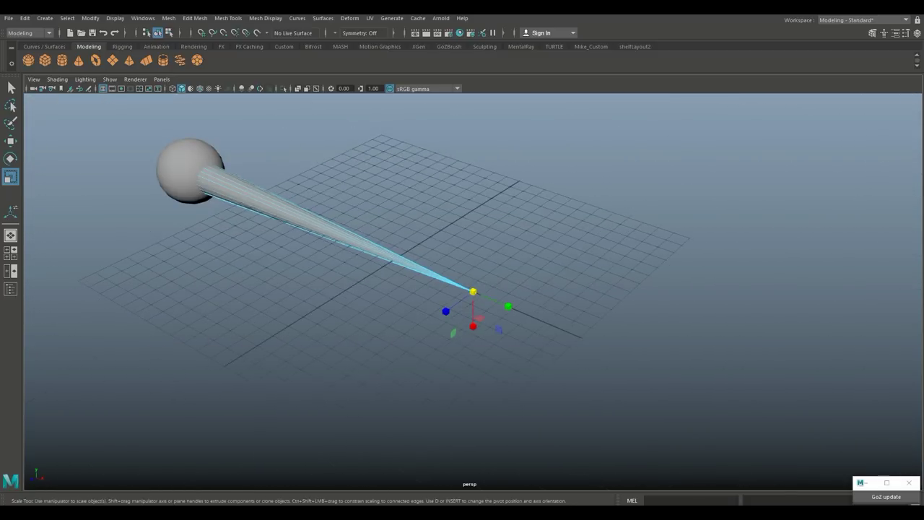
# Step: Move the sphere away from the shaft along the X axis to about -28.2
pyautogui.keyDown('alt'); pyautogui.moveTo(469, 306); pyautogui.dragTo(545, 318); pyautogui.keyUp('alt')
pyautogui.keyDown('alt'); pyautogui.moveTo(545, 318); pyautogui.dragTo(725, 279, button='middle'); pyautogui.keyUp('alt')
pyautogui.keyDown('alt'); pyautogui.moveTo(724, 279); pyautogui.dragTo(709, 254); pyautogui.keyUp('alt')
pyautogui.click(417, 271)
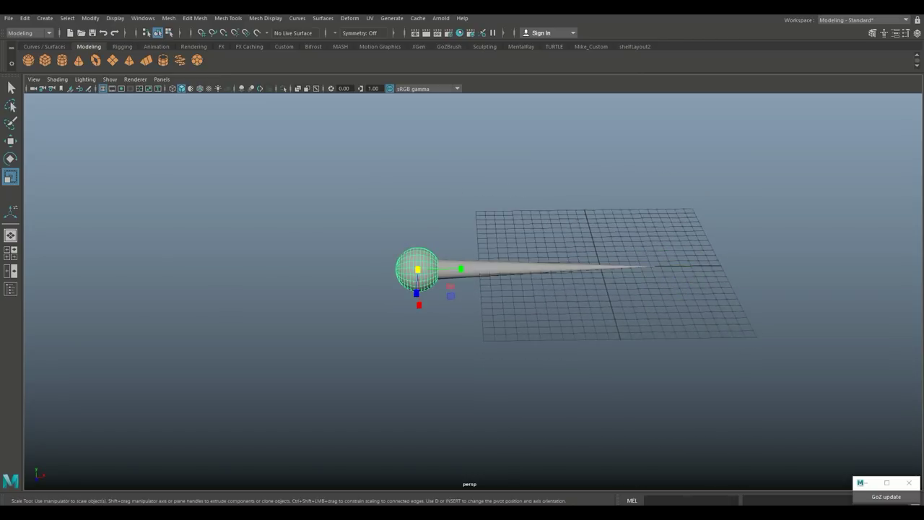
pyautogui.press('w')
pyautogui.moveTo(466, 268); pyautogui.dragTo(352, 270)
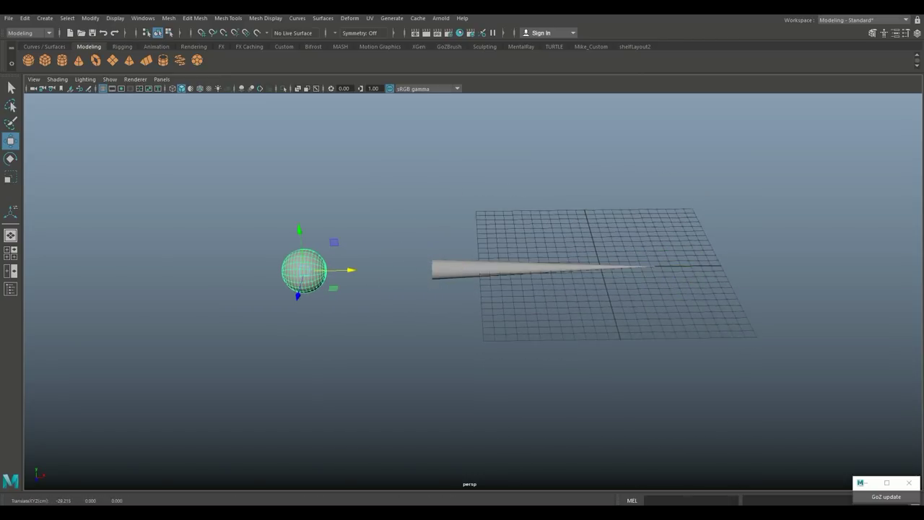
# Step: Delete the cap faces on the thick end of the tapered shaft
pyautogui.click(499, 269)
pyautogui.scroll(3, 499, 269)
pyautogui.scroll(4, 434, 253)
pyautogui.keyDown('alt'); pyautogui.moveTo(433, 252); pyautogui.dragTo(426, 235); pyautogui.keyUp('alt')
pyautogui.rightClick(422, 227)
pyautogui.moveTo(422, 226); pyautogui.dragTo(427, 249, button='right')
pyautogui.moveTo(318, 171); pyautogui.dragTo(403, 350)
pyautogui.keyDown('ctrl'); pyautogui.moveTo(426, 196); pyautogui.dragTo(517, 318); pyautogui.keyUp('ctrl')
pyautogui.press('Delete')
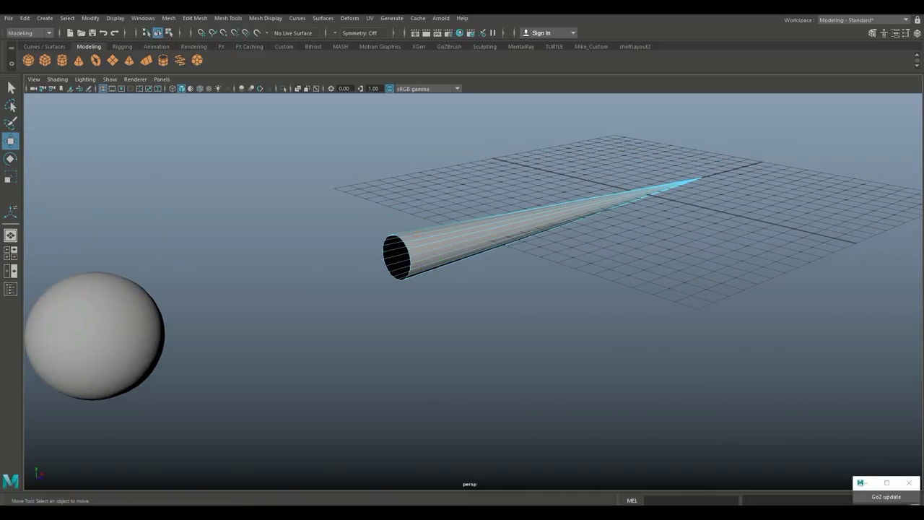
# Step: Extend the shaft's open end along the X axis to the sphere by moving its ring of end vertices
pyautogui.rightClick(438, 225)
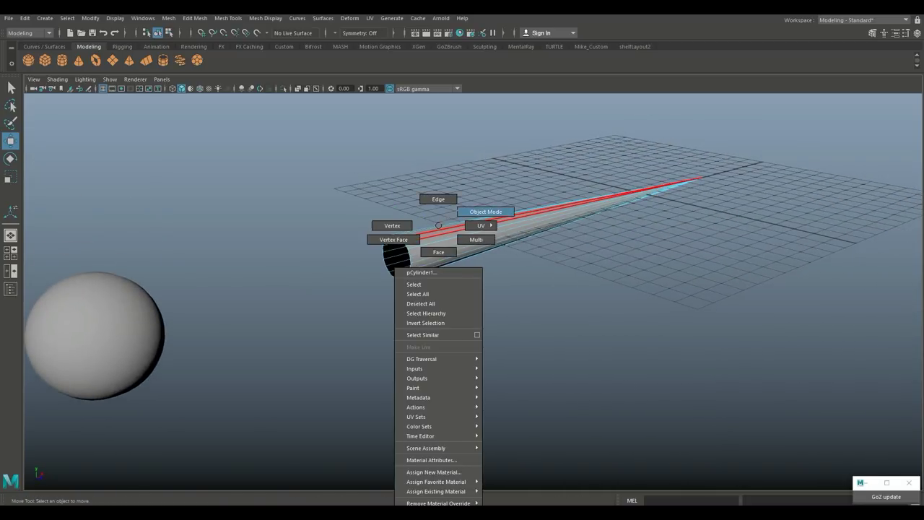
pyautogui.moveTo(438, 225); pyautogui.dragTo(389, 230, button='right')
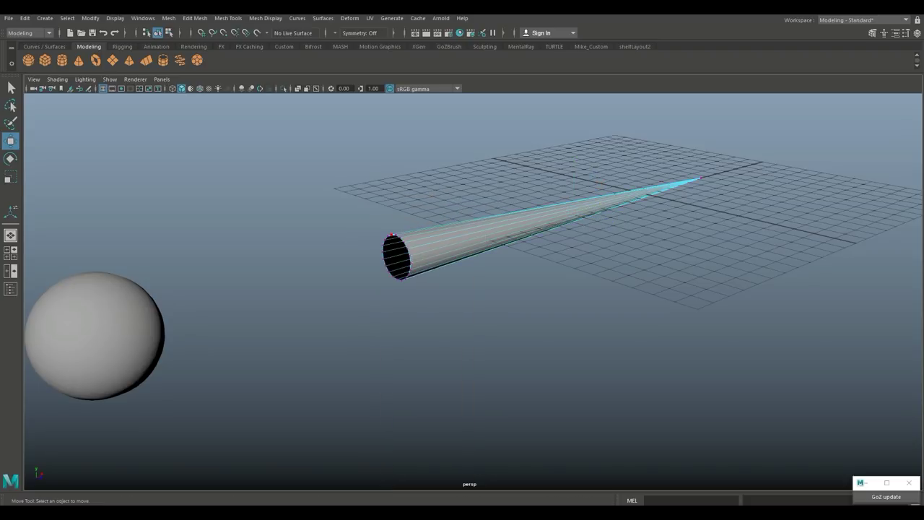
pyautogui.moveTo(421, 304); pyautogui.dragTo(422, 305)
pyautogui.scroll(-5, 422, 304)
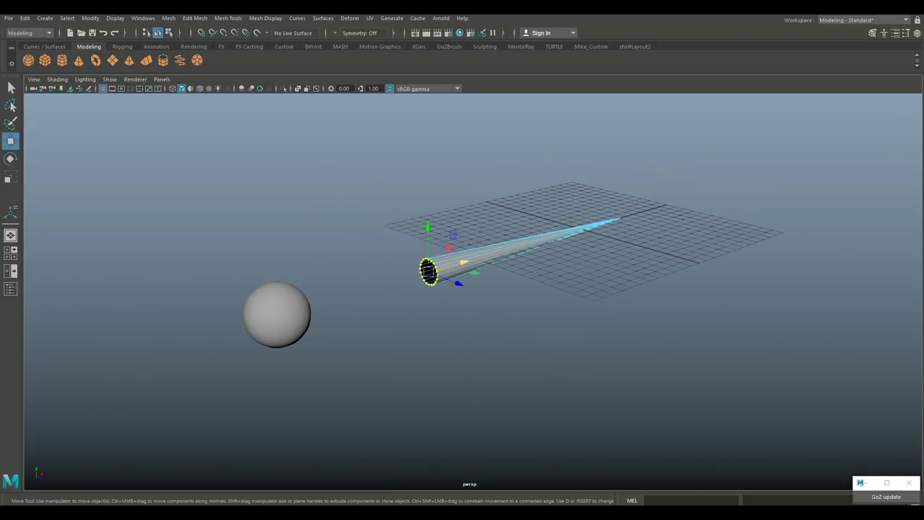
pyautogui.moveTo(429, 272); pyautogui.dragTo(255, 333)
pyautogui.scroll(-4, 255, 333)
pyautogui.scroll(-2, 255, 332)
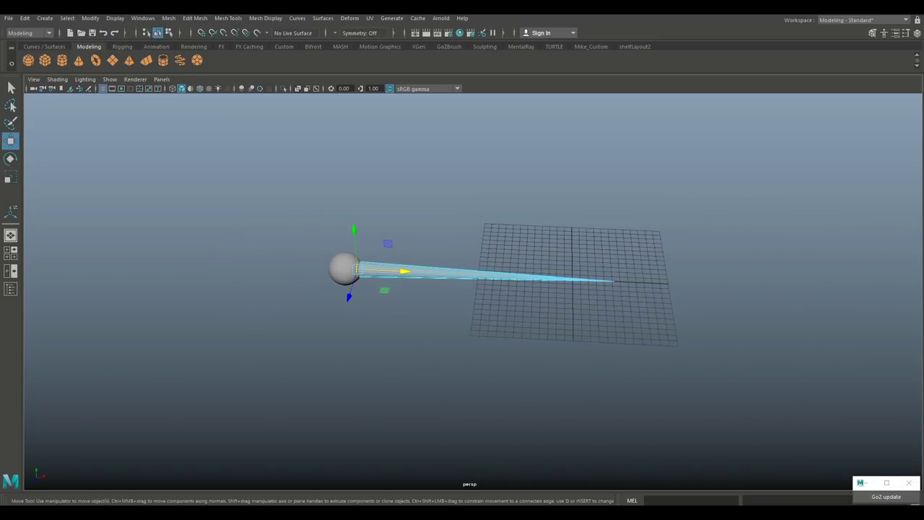
# Step: Combine the sphere and the tapered shaft into one mesh and clear the selection
pyautogui.click(345, 269)
pyautogui.moveTo(345, 268); pyautogui.dragTo(393, 211, button='right')
pyautogui.keyDown('shift'); pyautogui.click(433, 271); pyautogui.keyUp('shift')
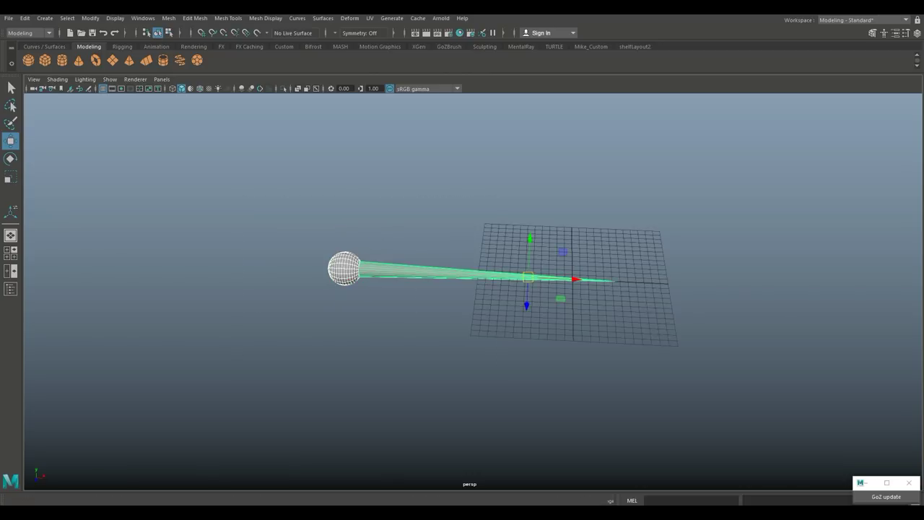
pyautogui.click(168, 18)
pyautogui.click(187, 53)
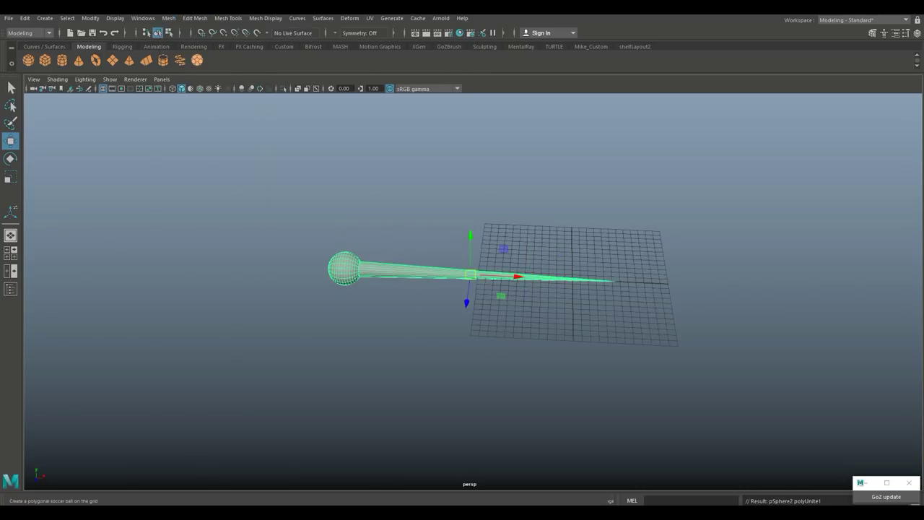
pyautogui.click(278, 180)
# Step: Create a second polygon cylinder at the grid centre and scale it into a thin rod, about 15.3 along its height
pyautogui.scroll(-4, 434, 303)
pyautogui.keyDown('alt'); pyautogui.moveTo(419, 347); pyautogui.dragTo(555, 107); pyautogui.keyUp('alt')
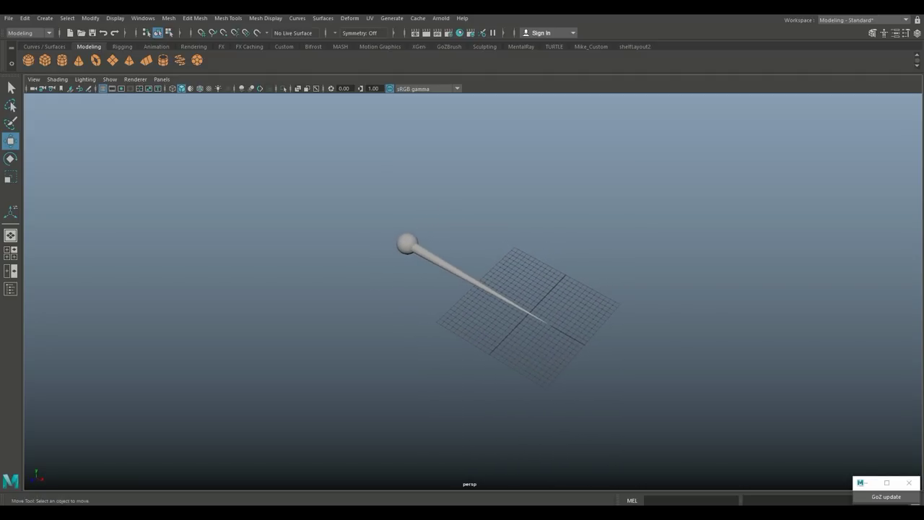
pyautogui.scroll(1, 474, 292)
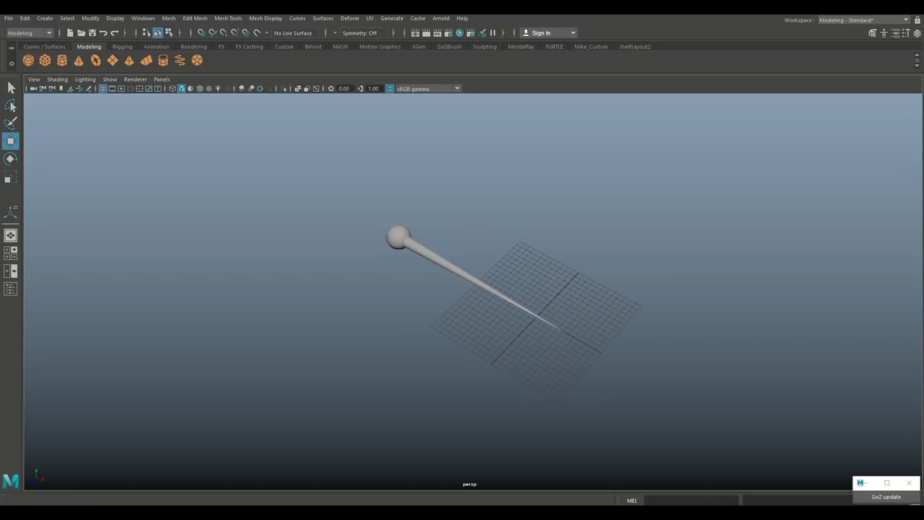
pyautogui.click(62, 60)
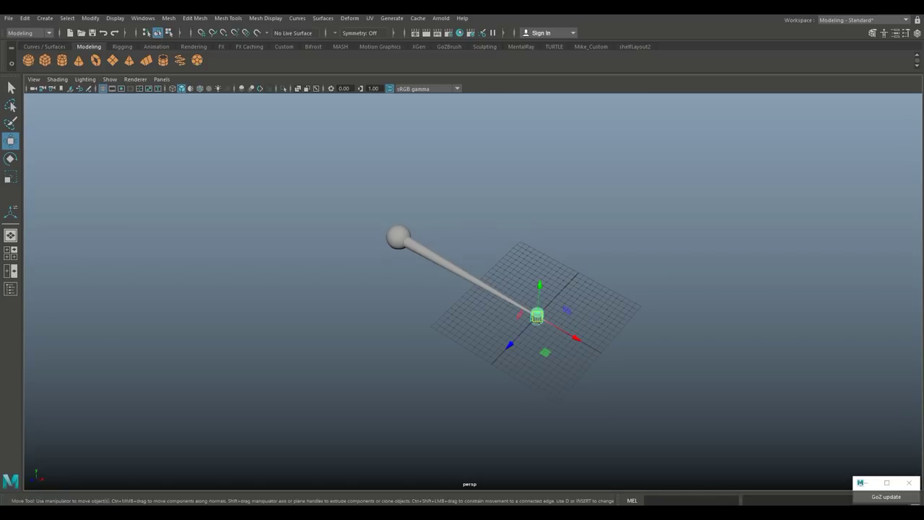
pyautogui.scroll(-4, 474, 292)
pyautogui.press('r')
pyautogui.moveTo(512, 276); pyautogui.dragTo(518, 106)
pyautogui.moveTo(512, 277); pyautogui.dragTo(515, 200)
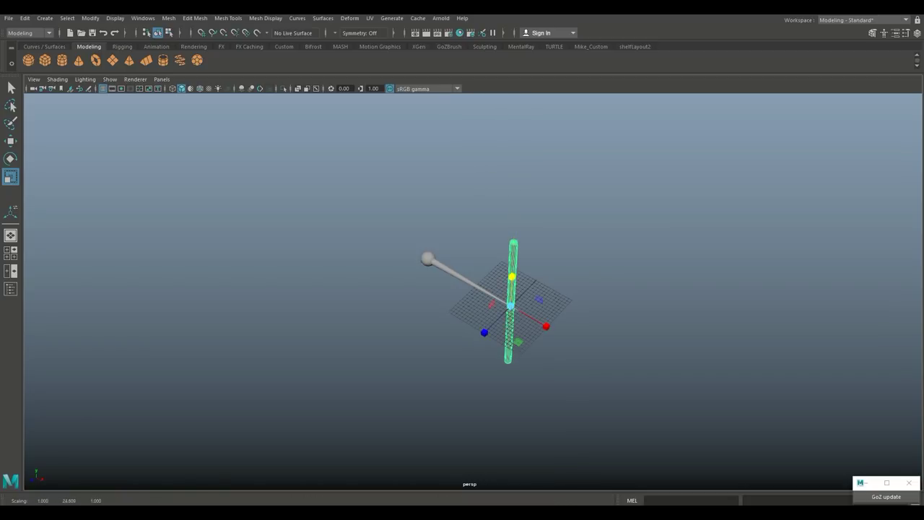
pyautogui.moveTo(512, 276); pyautogui.dragTo(514, 235)
pyautogui.moveTo(510, 306); pyautogui.dragTo(470, 306)
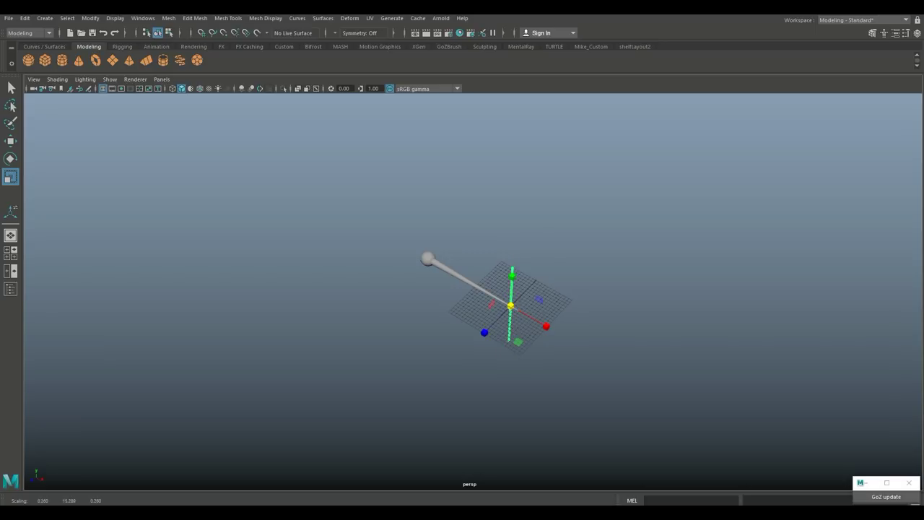
# Step: Rotate the thin rod to lie flat along the Z axis, across the pin
pyautogui.press('e')
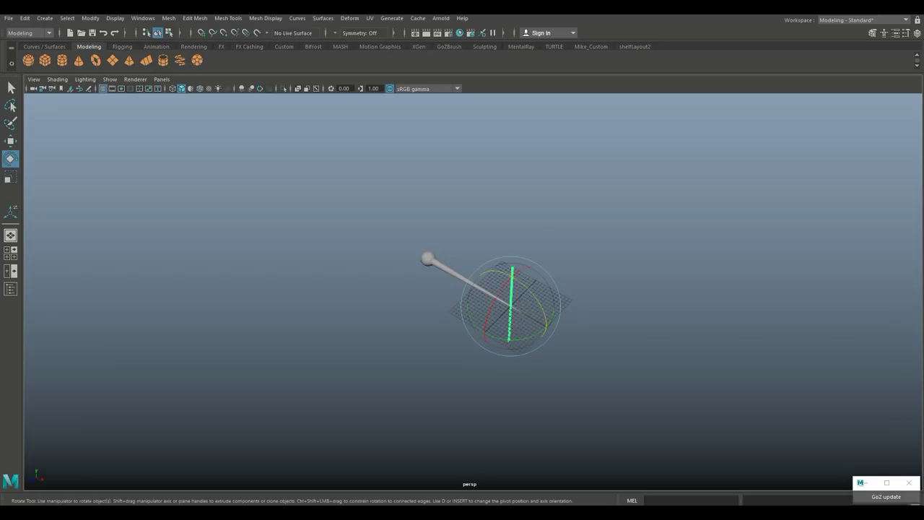
pyautogui.moveTo(489, 314); pyautogui.dragTo(224, 229)
pyautogui.scroll(5, 521, 273)
pyautogui.scroll(6, 506, 174)
pyautogui.scroll(-3, 281, 184)
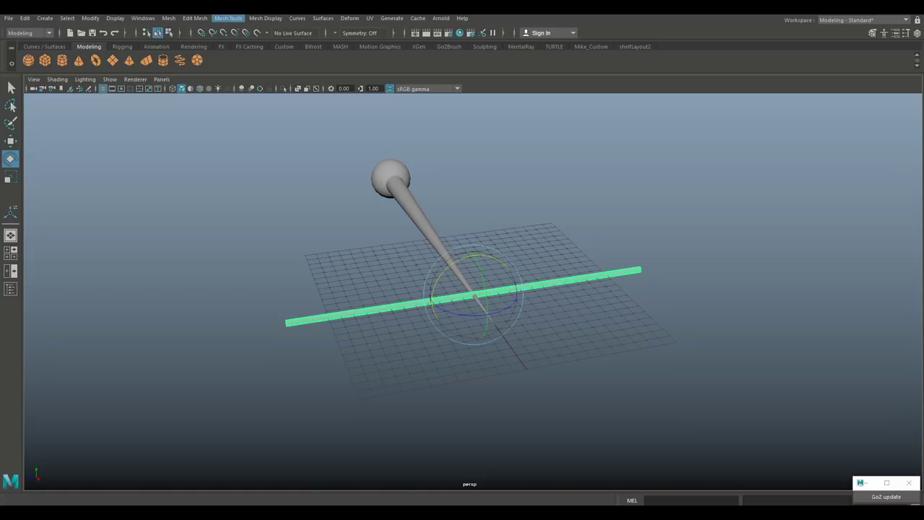
# Step: Insert an edge loop close to each end of the rod, using Equal distance from edge
pyautogui.click(228, 18)
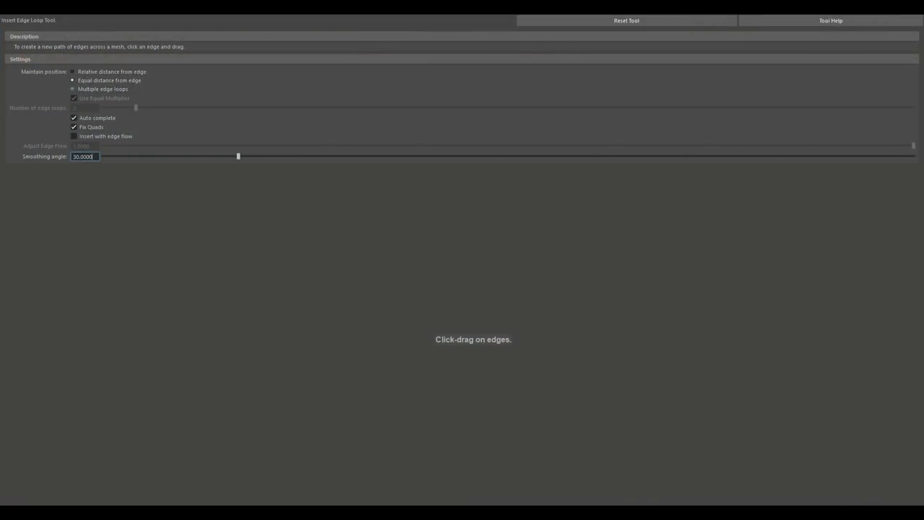
pyautogui.click(73, 89)
pyautogui.click(73, 80)
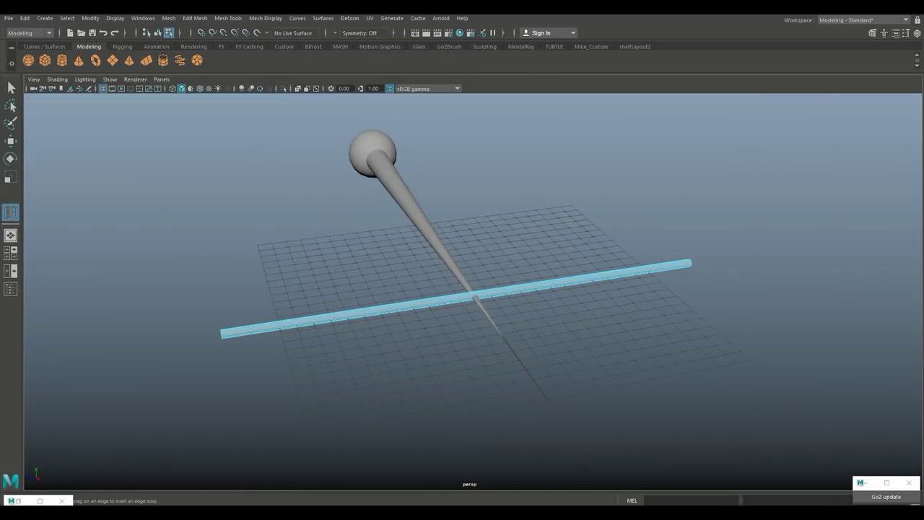
pyautogui.click(223, 334)
pyautogui.click(689, 263)
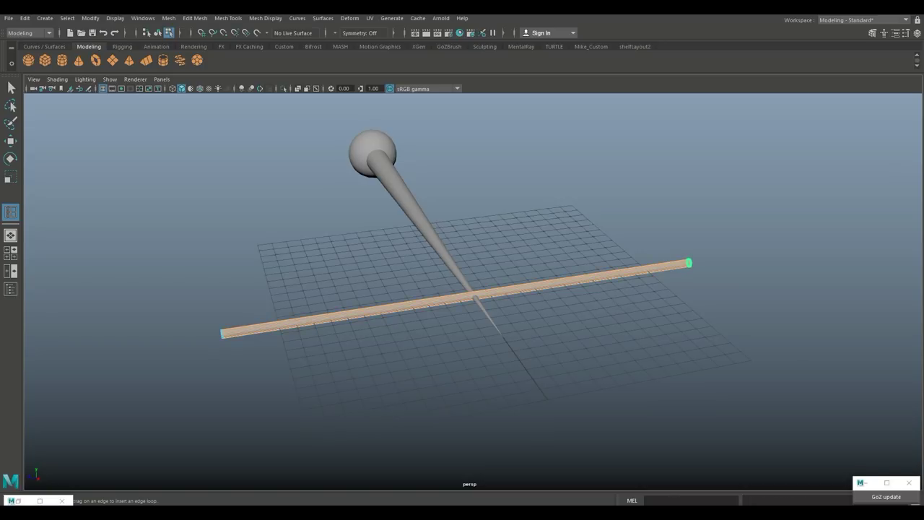
pyautogui.press('q')
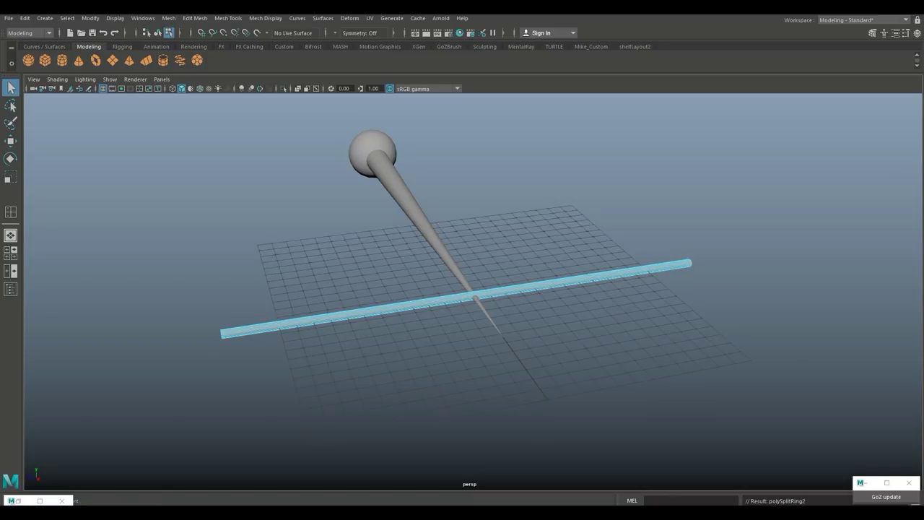
# Step: Subdivide the rod along its length with the Insert Edge Loop tool set to Multiple edge loops
pyautogui.click(266, 19)
pyautogui.moveTo(229, 18)
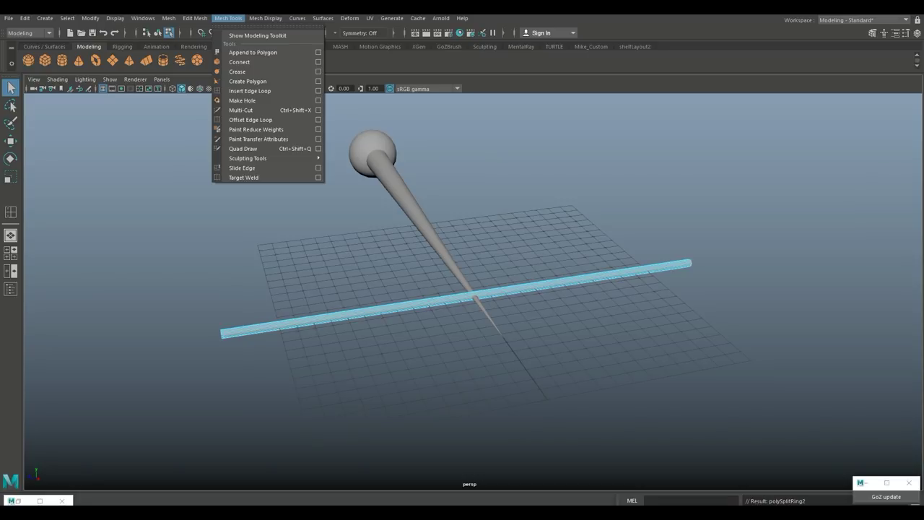
pyautogui.click(252, 90)
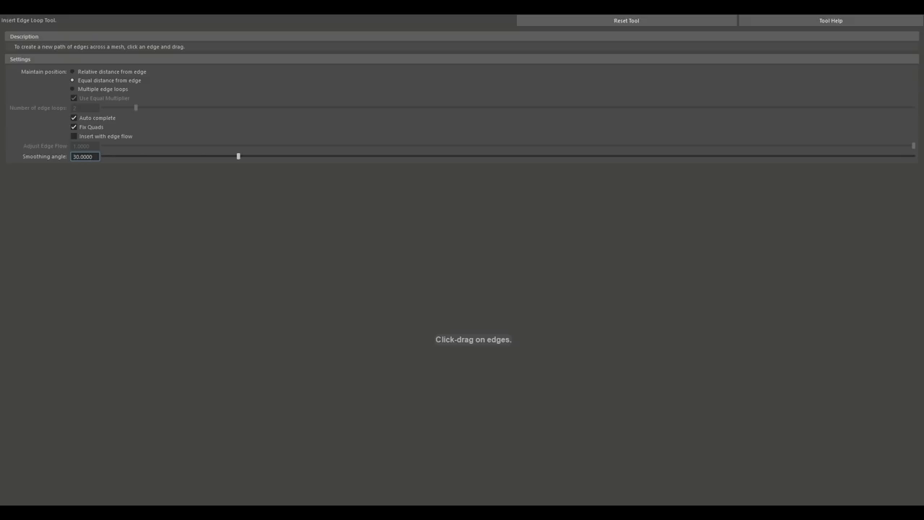
pyautogui.click(73, 88)
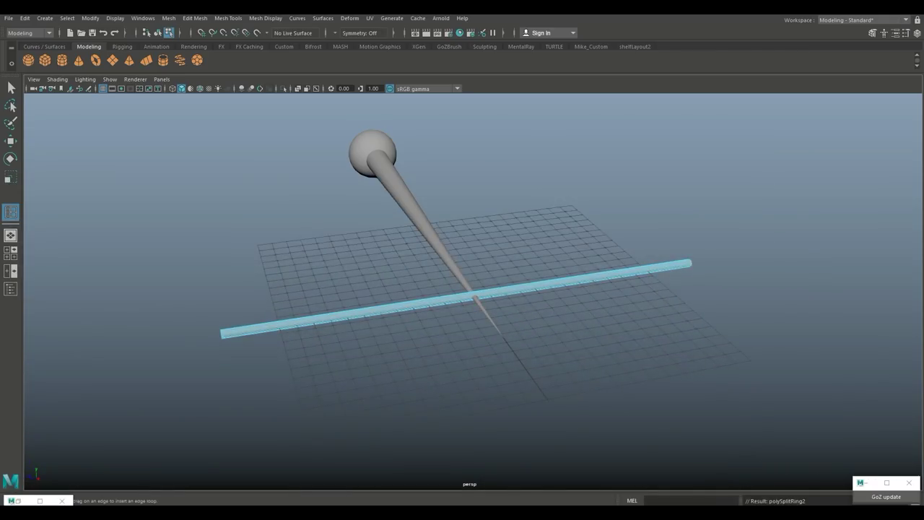
pyautogui.click(551, 285)
pyautogui.click(449, 299)
pyautogui.scroll(5, 473, 293)
pyautogui.click(121, 352)
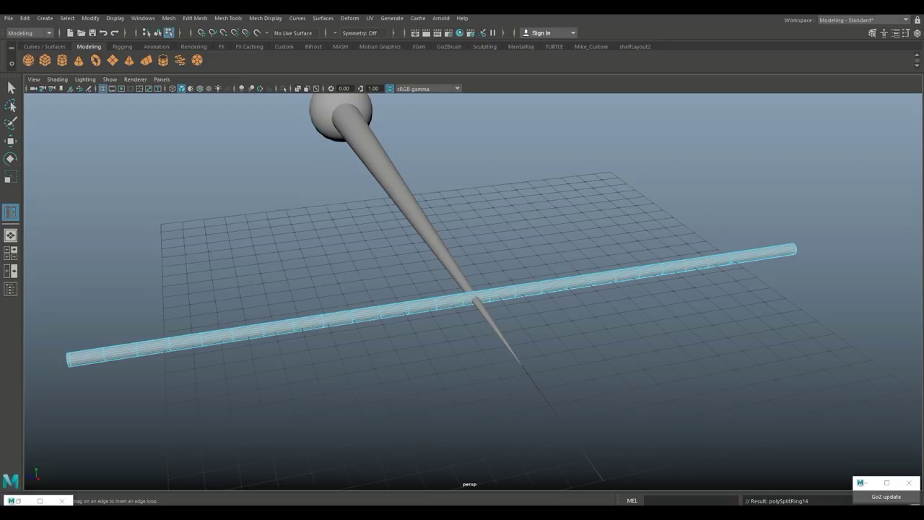
pyautogui.scroll(-3, 473, 292)
pyautogui.press('q')
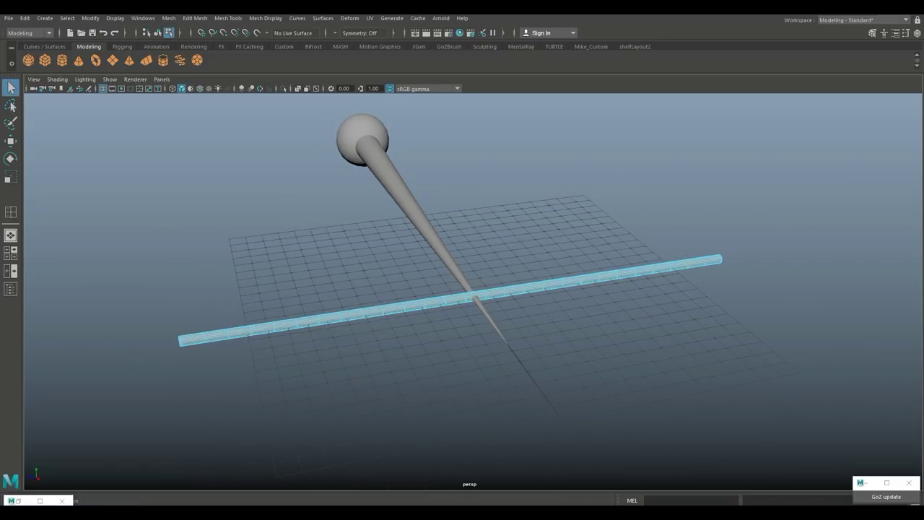
# Step: Return the rod to object mode, scale it down uniformly to make it thinner, and stretch it lengthwise
pyautogui.moveTo(399, 305); pyautogui.dragTo(449, 211, button='right')
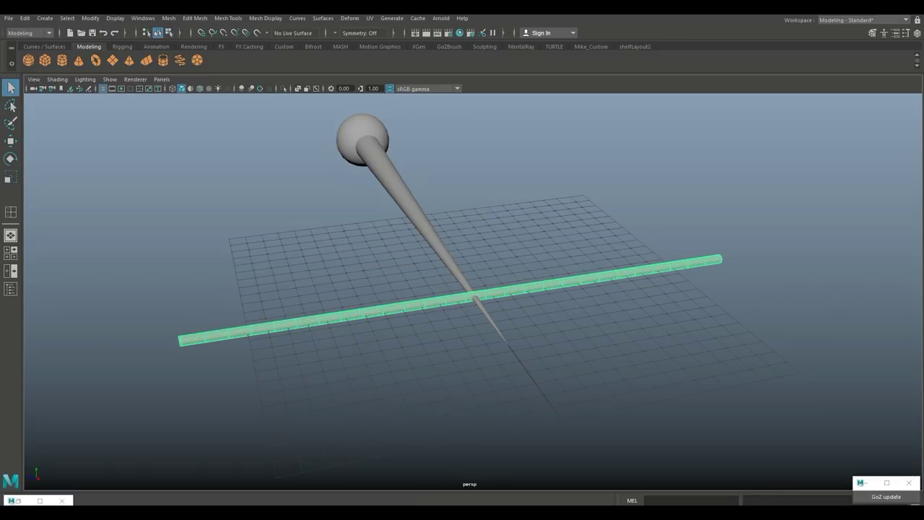
pyautogui.press('r')
pyautogui.moveTo(474, 296); pyautogui.dragTo(450, 297)
pyautogui.moveTo(514, 291); pyautogui.dragTo(529, 287)
pyautogui.scroll(-4, 528, 287)
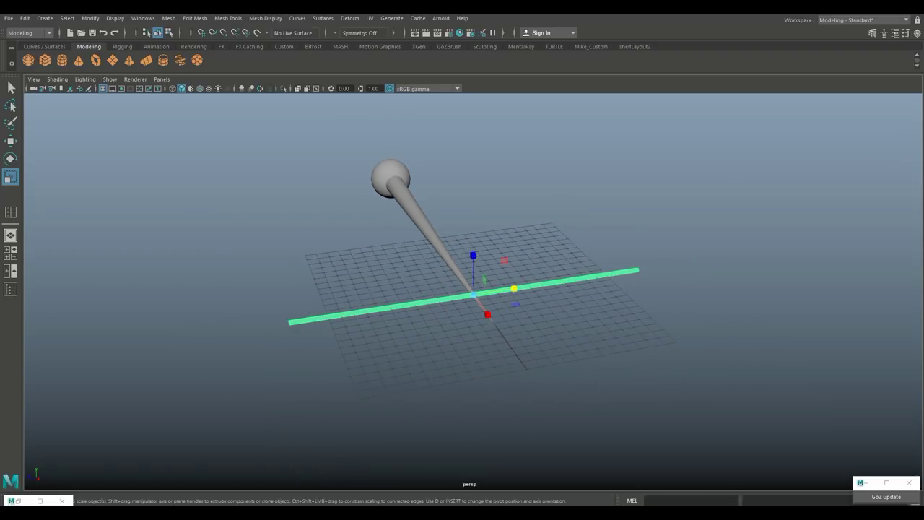
# Step: Select the tapered pin in the front view and hide it, leaving only the thin rod visible
pyautogui.click(11, 253)
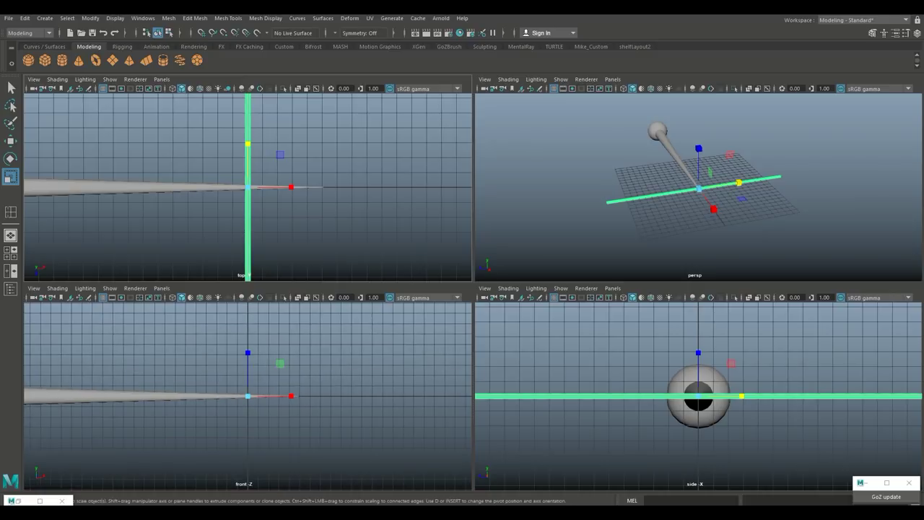
pyautogui.press('space')
pyautogui.click(238, 292)
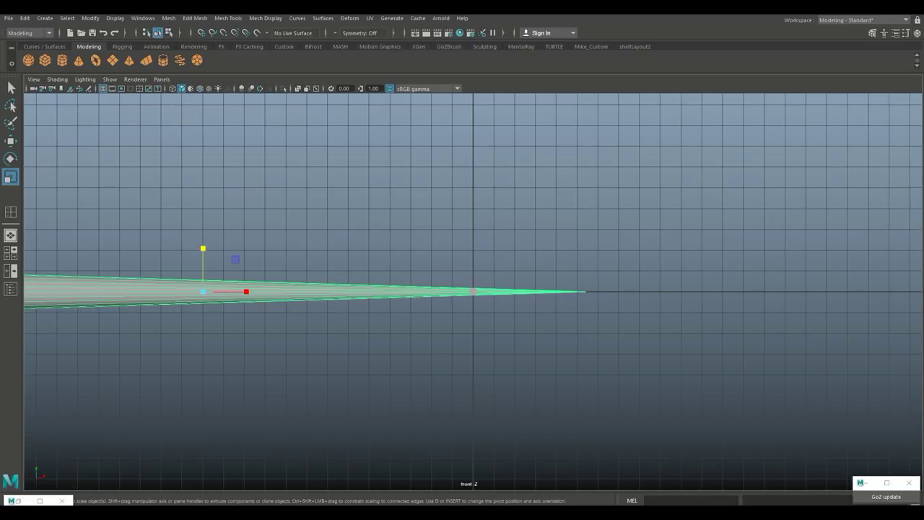
pyautogui.press('h')
pyautogui.scroll(10, 473, 291)
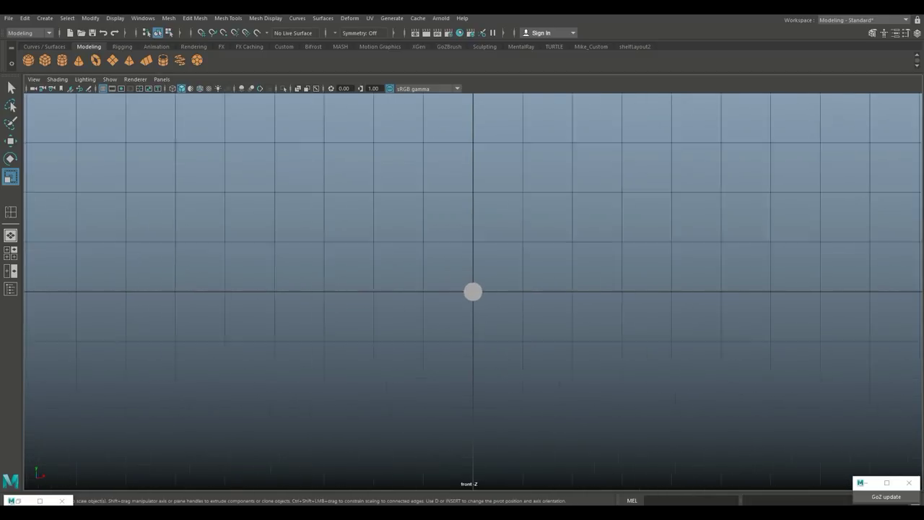
# Step: Duplicate the thin rod and move the copy along X until it sits edge to edge beside the original
pyautogui.click(473, 292)
pyautogui.scroll(8, 473, 292)
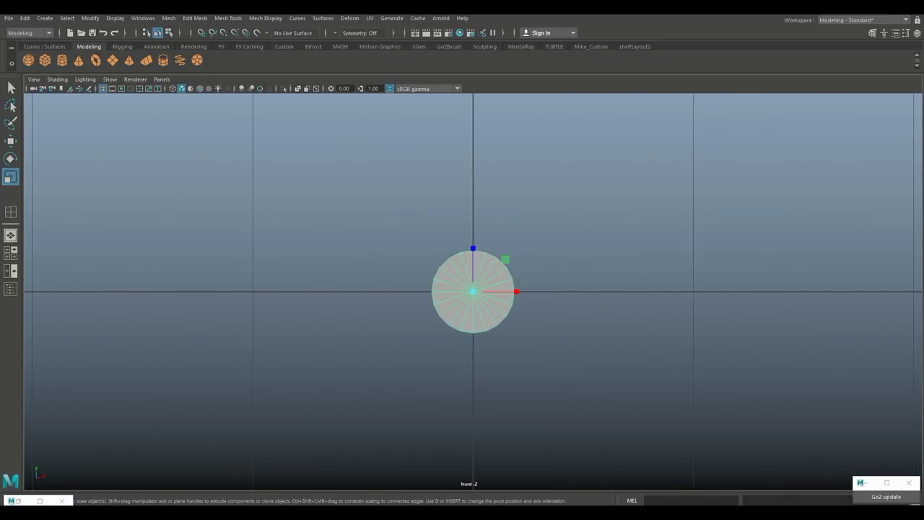
pyautogui.hotkey('ctrl', 'd')
pyautogui.press('w')
pyautogui.moveTo(522, 292); pyautogui.dragTo(604, 291)
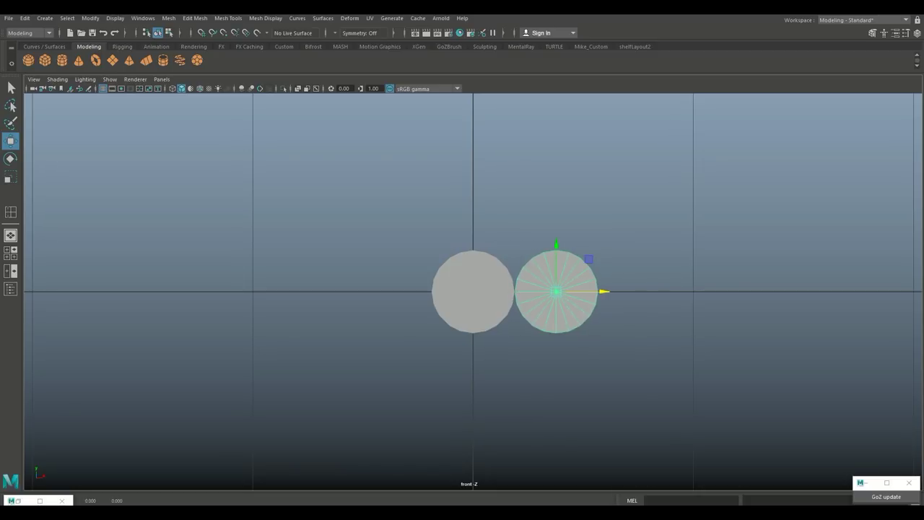
# Step: Duplicate both rods and move the copies up to form a touching two-by-two bundle
pyautogui.keyDown('shift'); pyautogui.click(476, 291); pyautogui.keyUp('shift')
pyautogui.hotkey('ctrl', 'd')
pyautogui.moveTo(472, 244); pyautogui.dragTo(473, 163)
# Step: Select all four rods, combine them into a single mesh, and return to the perspective view
pyautogui.moveTo(385, 131); pyautogui.dragTo(612, 419)
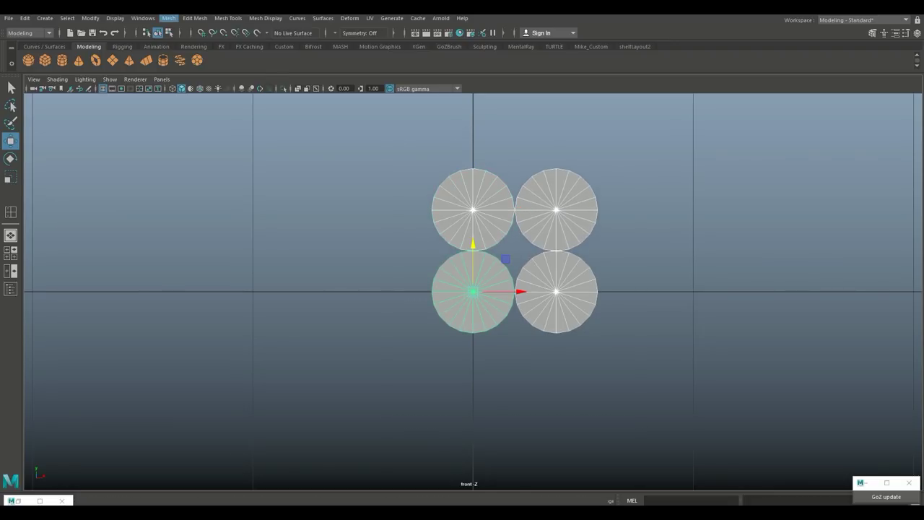
pyautogui.click(169, 18)
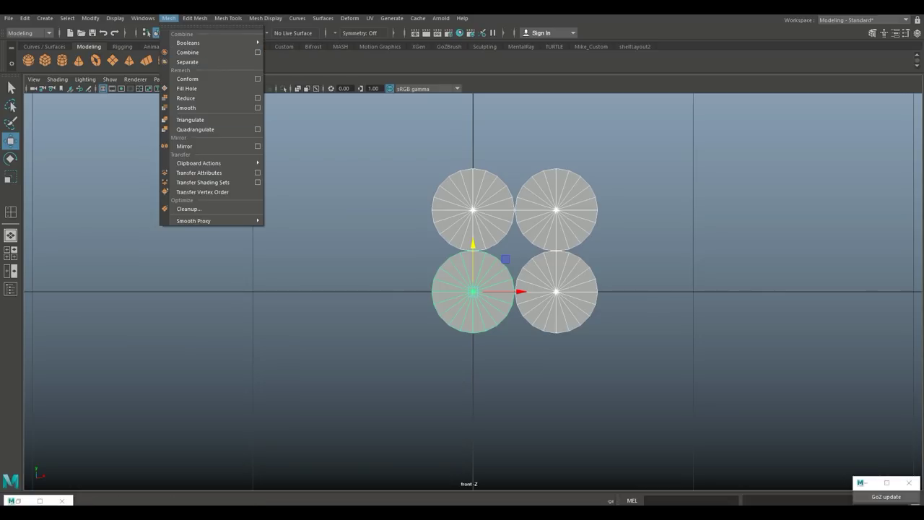
pyautogui.click(187, 52)
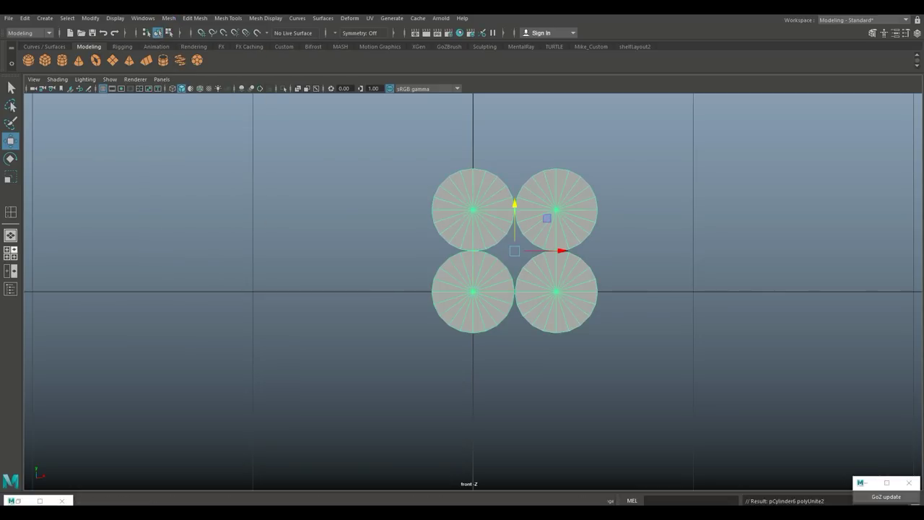
pyautogui.press('space')
pyautogui.press('space')
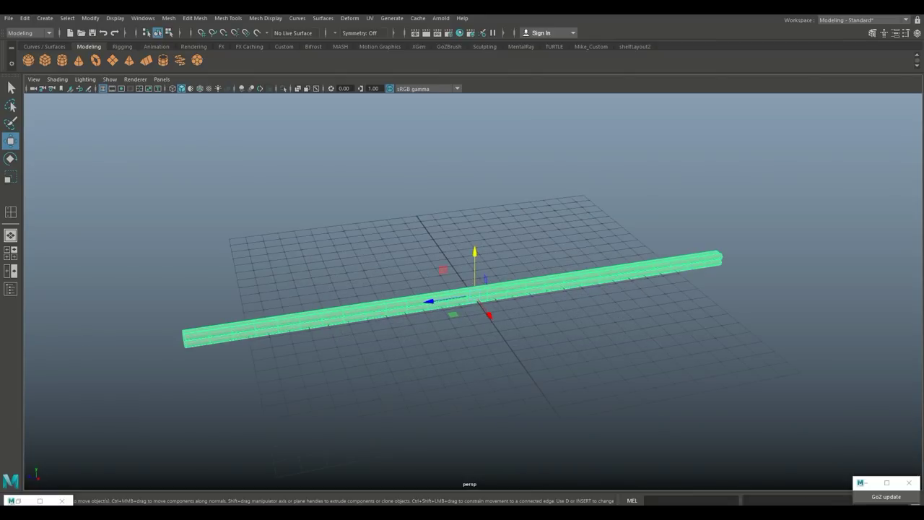
# Step: Add a nonlinear Twist deformer to the combined rods and rotate its handle to run along their length
pyautogui.click(349, 18)
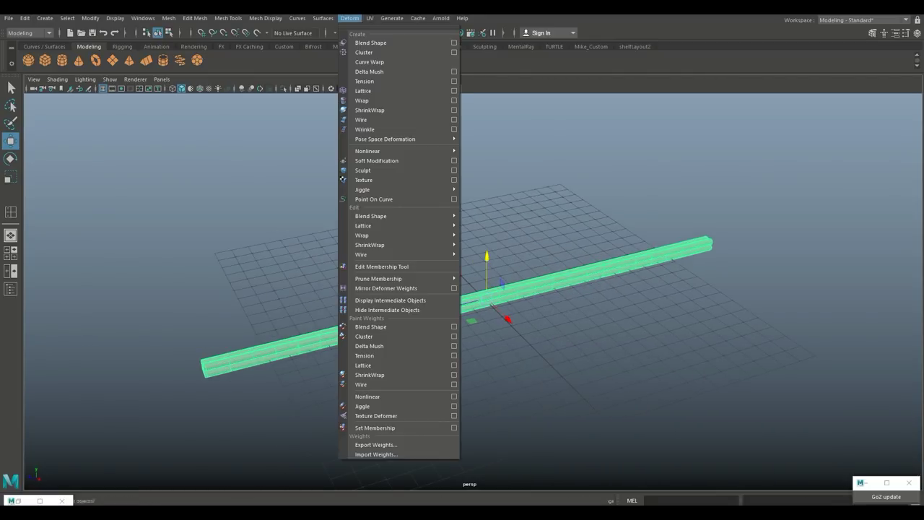
pyautogui.moveTo(383, 151)
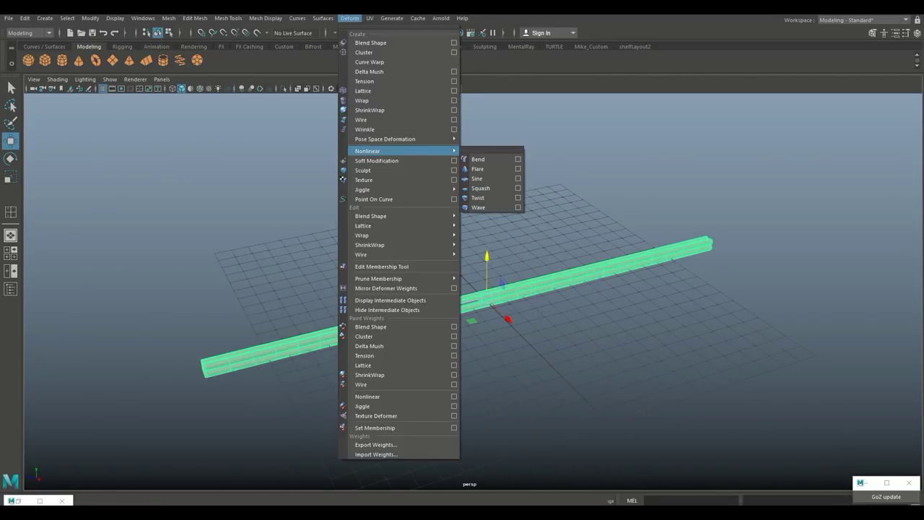
pyautogui.click(478, 198)
pyautogui.keyDown('alt'); pyautogui.moveTo(478, 198); pyautogui.dragTo(386, 157, button='middle'); pyautogui.keyUp('alt')
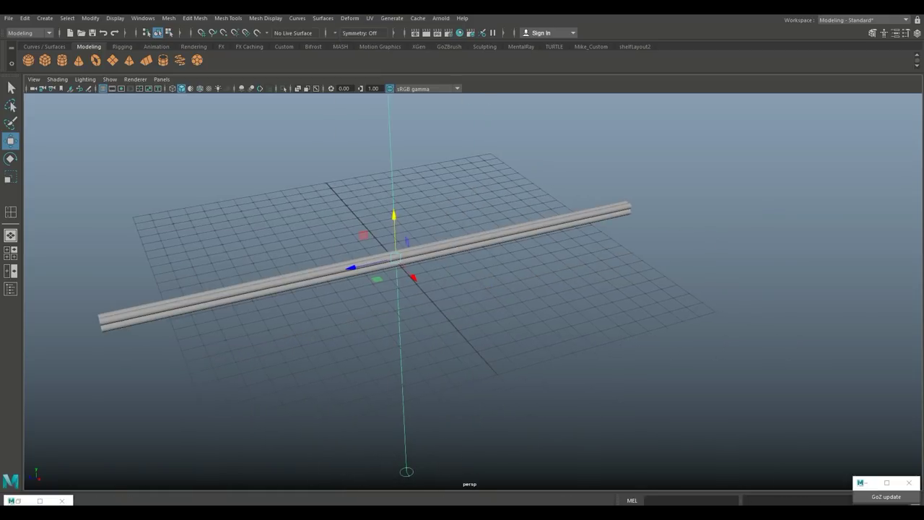
pyautogui.scroll(-3, 385, 157)
pyautogui.press('e')
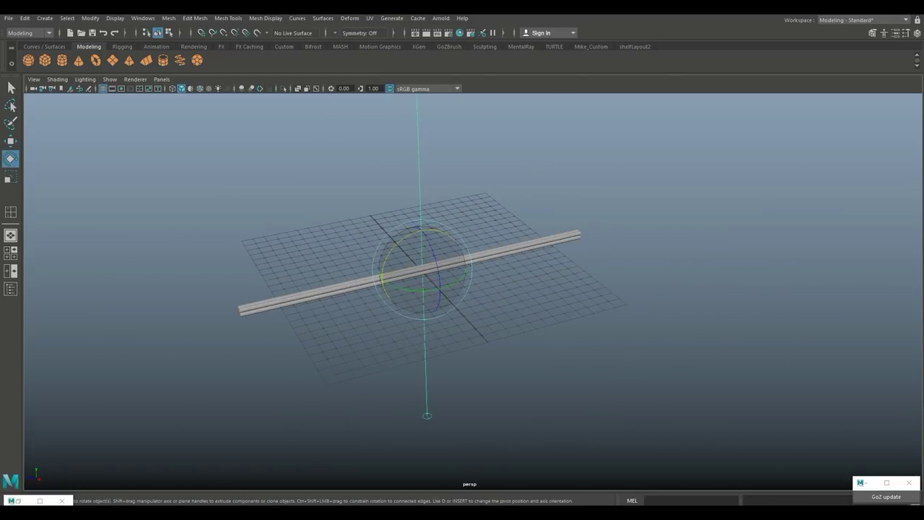
pyautogui.moveTo(402, 240); pyautogui.dragTo(453, 238)
pyautogui.scroll(-3, 454, 239)
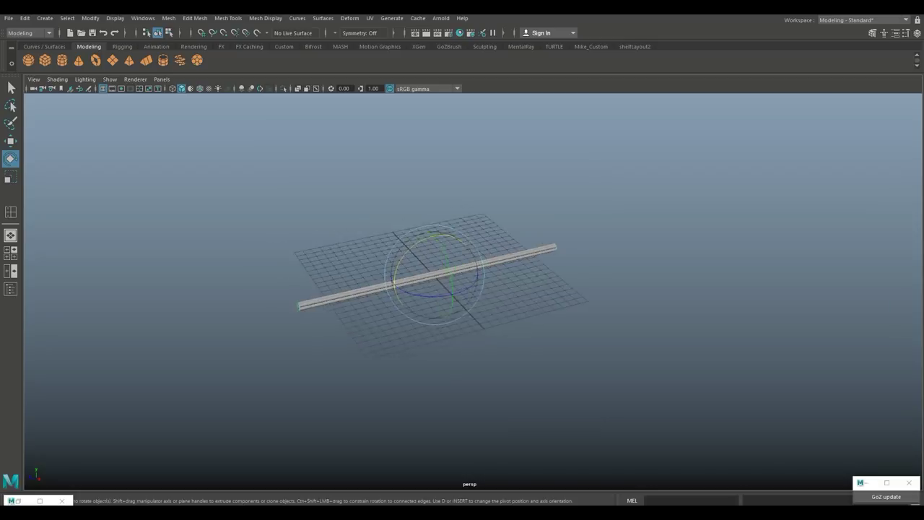
# Step: Twist the rods into a rope with a start angle of about -593.6 and an end angle of about 451.9
pyautogui.hotkey('ctrl', 'a')
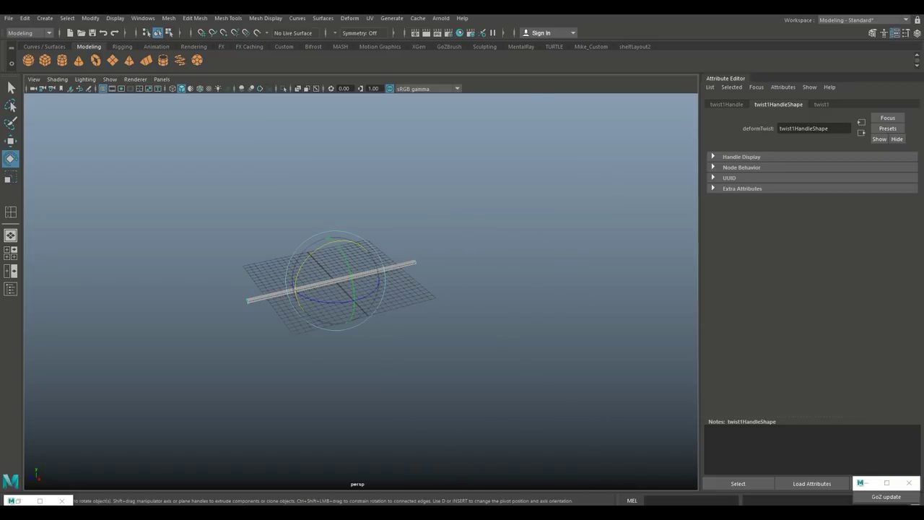
pyautogui.click(822, 105)
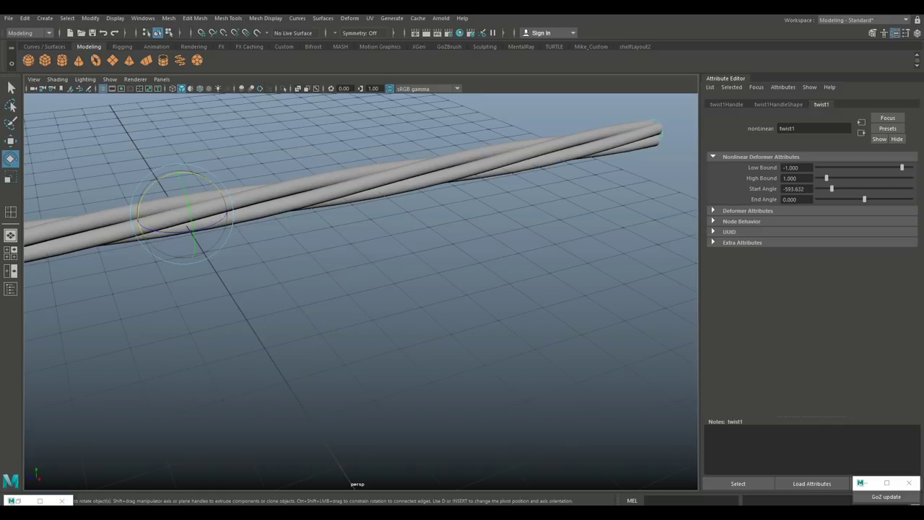
pyautogui.moveTo(865, 199); pyautogui.dragTo(889, 200)
pyautogui.scroll(-10, 361, 292)
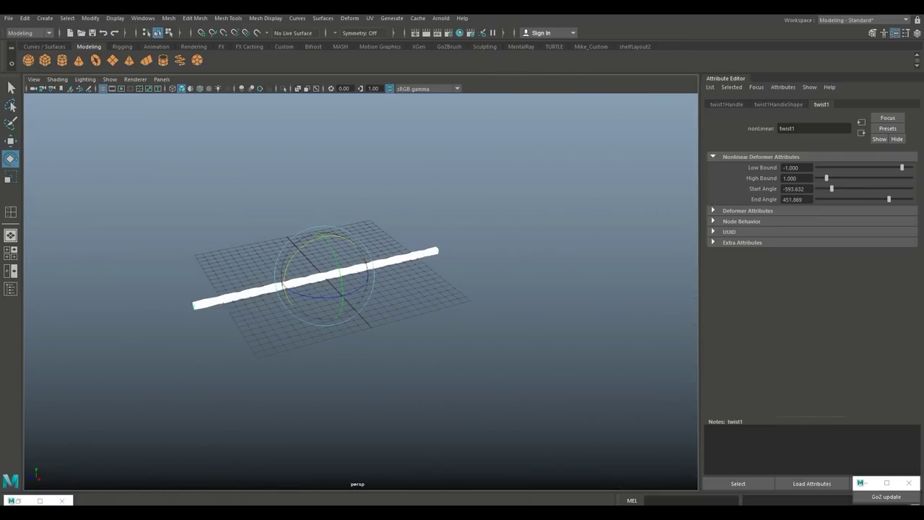
# Step: Delete the construction history of the twisted rope to bake in the Twist deformer
pyautogui.click(25, 18)
pyautogui.moveTo(80, 132)
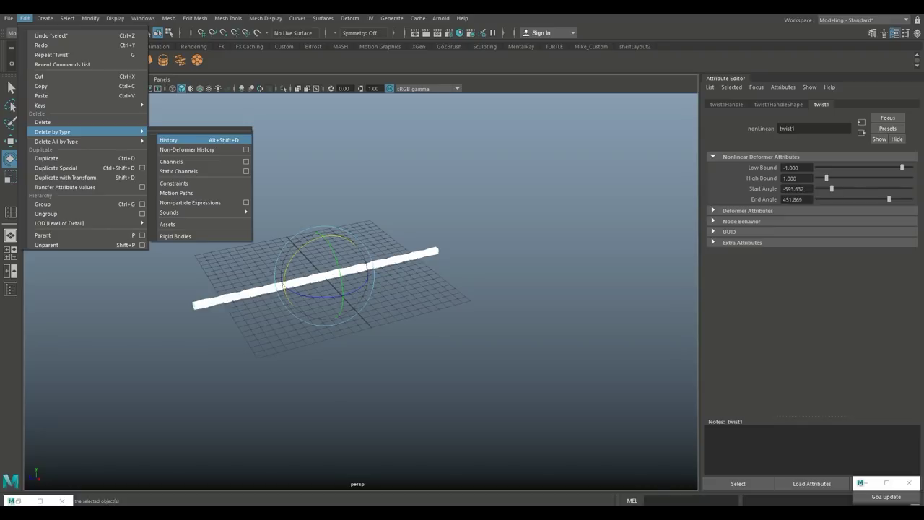
pyautogui.click(172, 140)
pyautogui.scroll(4, 361, 292)
pyautogui.scroll(4, 361, 292)
pyautogui.keyDown('alt'); pyautogui.moveTo(296, 274); pyautogui.dragTo(433, 295, button='middle'); pyautogui.keyUp('alt')
pyautogui.scroll(-6, 361, 292)
pyautogui.keyDown('alt'); pyautogui.moveTo(369, 282); pyautogui.dragTo(400, 325); pyautogui.keyUp('alt')
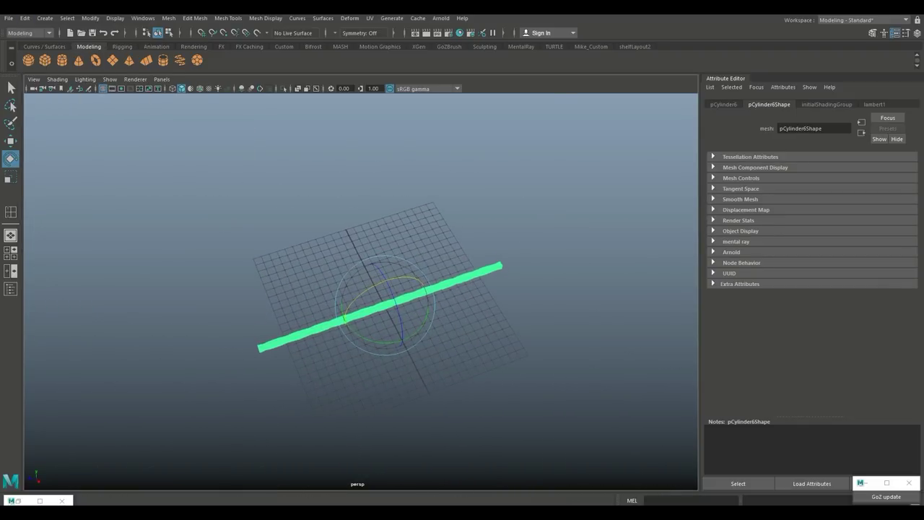
# Step: Show all hidden objects to bring the tapered pin back into the scene
pyautogui.click(115, 18)
pyautogui.moveTo(144, 79)
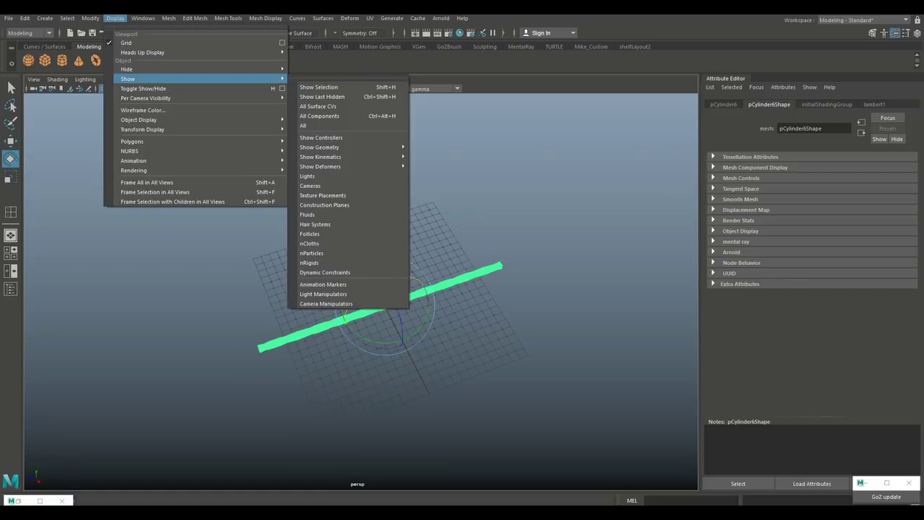
pyautogui.click(303, 126)
pyautogui.scroll(3, 361, 292)
pyautogui.scroll(-3, 361, 292)
pyautogui.keyDown('alt'); pyautogui.moveTo(361, 296); pyautogui.dragTo(477, 301); pyautogui.keyUp('alt')
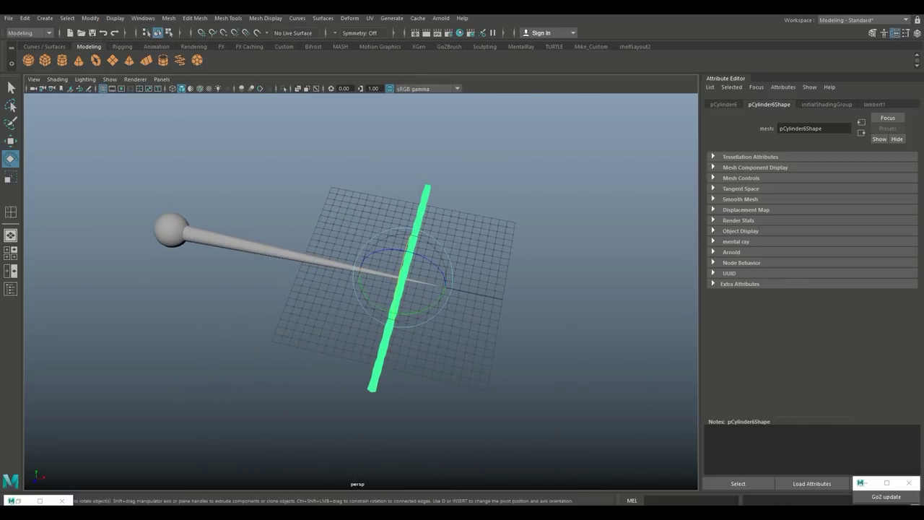
# Step: Add a nonlinear Bend deformer to the twisted rope and rotate its handle to lie along the rope
pyautogui.click(350, 19)
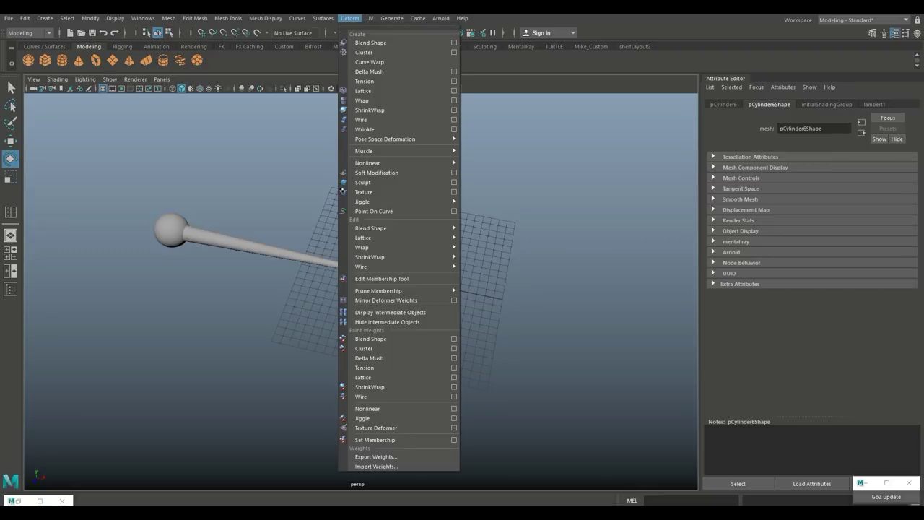
pyautogui.moveTo(368, 163)
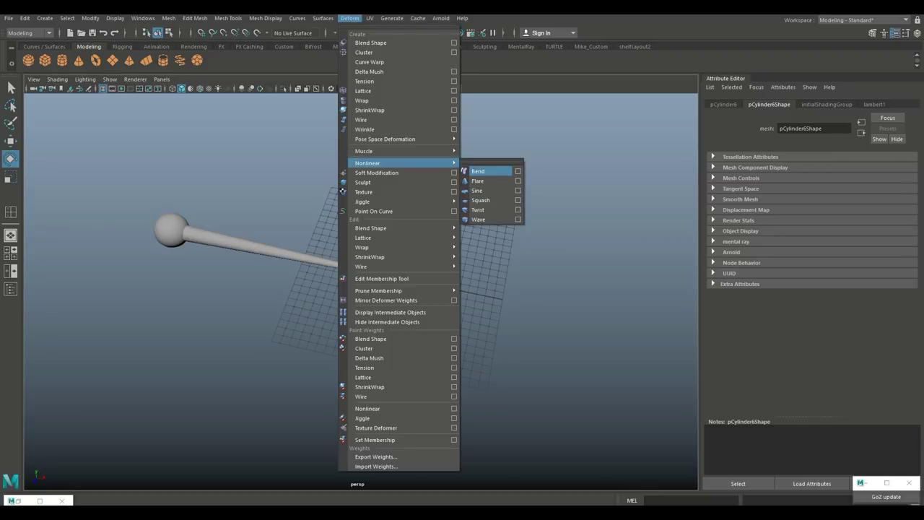
pyautogui.click(479, 171)
pyautogui.scroll(5, 361, 292)
pyautogui.keyDown('alt'); pyautogui.moveTo(433, 311); pyautogui.dragTo(325, 267); pyautogui.keyUp('alt')
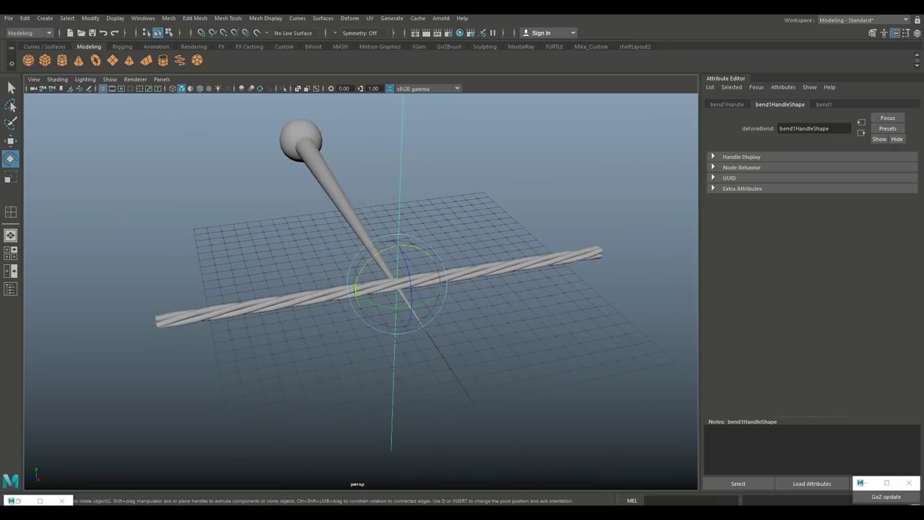
pyautogui.moveTo(385, 250); pyautogui.dragTo(433, 270)
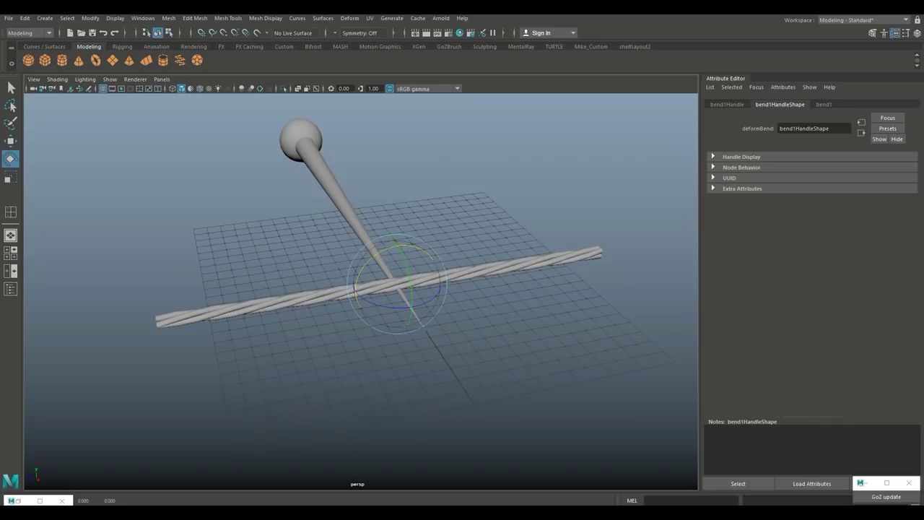
# Step: Bend the rope into an open ring around the pin with a curvature of about -152.2
pyautogui.click(824, 105)
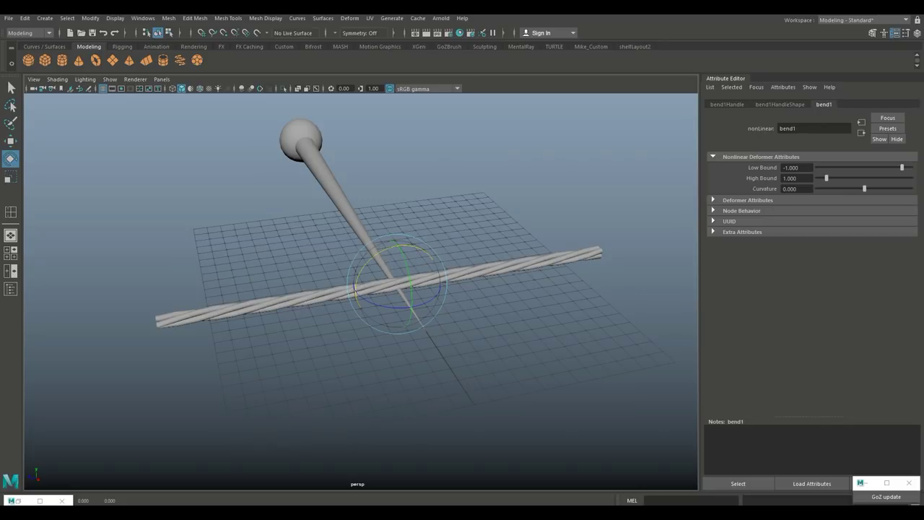
pyautogui.moveTo(865, 189); pyautogui.dragTo(824, 188)
pyautogui.keyDown('alt'); pyautogui.moveTo(419, 224); pyautogui.dragTo(465, 292); pyautogui.keyUp('alt')
pyautogui.moveTo(824, 189); pyautogui.dragTo(824, 188)
pyautogui.scroll(-3, 433, 296)
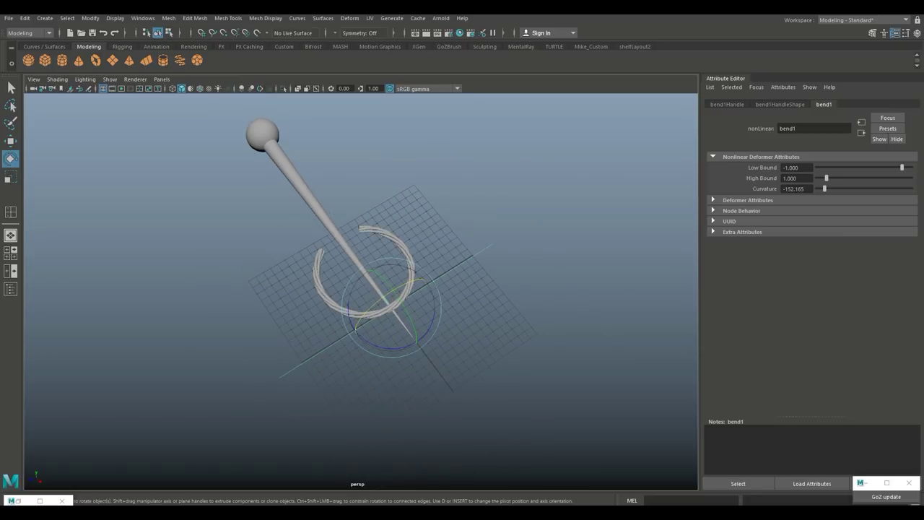
pyautogui.keyDown('alt'); pyautogui.moveTo(433, 296); pyautogui.dragTo(487, 289); pyautogui.keyUp('alt')
# Step: Select the bent rope and delete its construction history
pyautogui.click(362, 304)
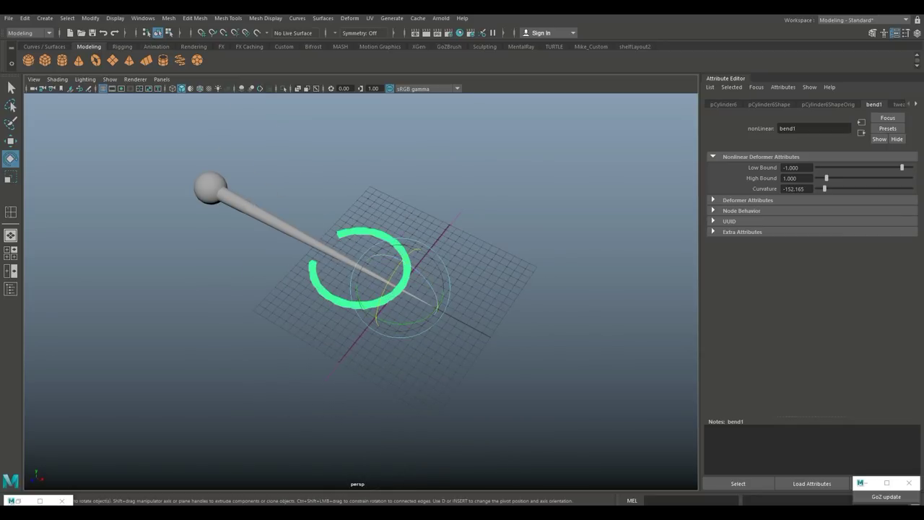
pyautogui.click(25, 18)
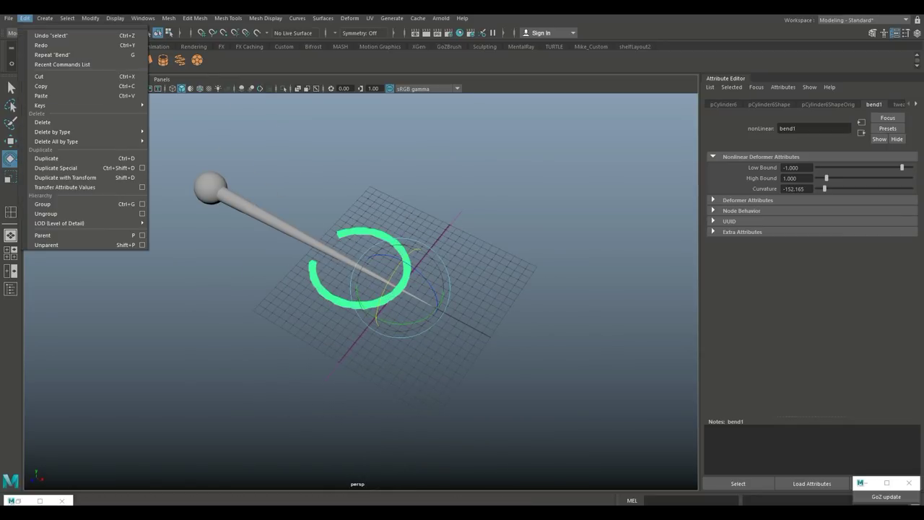
pyautogui.moveTo(53, 132)
pyautogui.click(173, 140)
pyautogui.scroll(3, 361, 291)
pyautogui.keyDown('alt'); pyautogui.moveTo(405, 296); pyautogui.dragTo(337, 245); pyautogui.keyUp('alt')
# Step: Move the bent rope along the pin toward its head and raise it above the shaft's centreline
pyautogui.press('w')
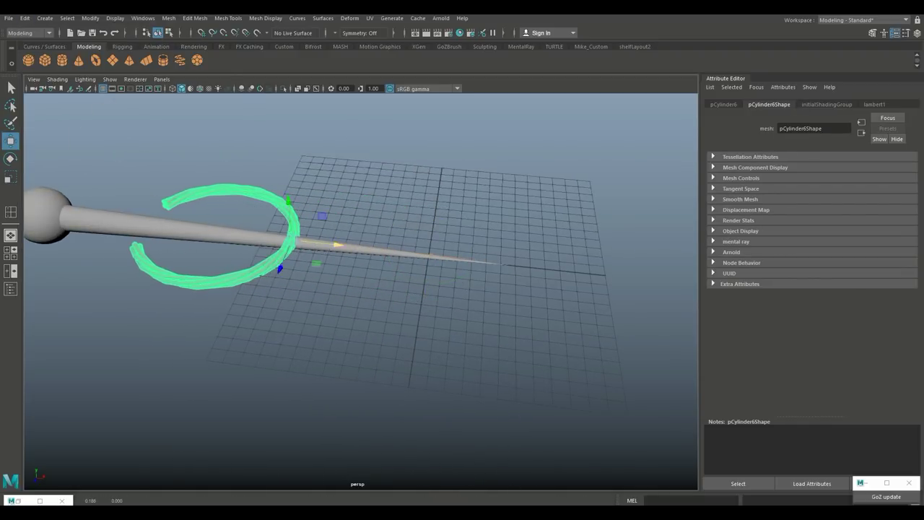
pyautogui.click(11, 253)
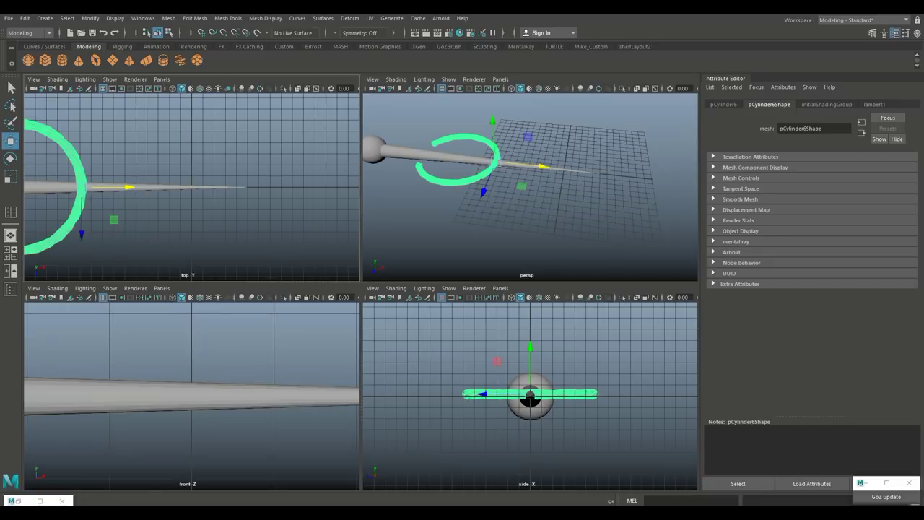
pyautogui.press('space')
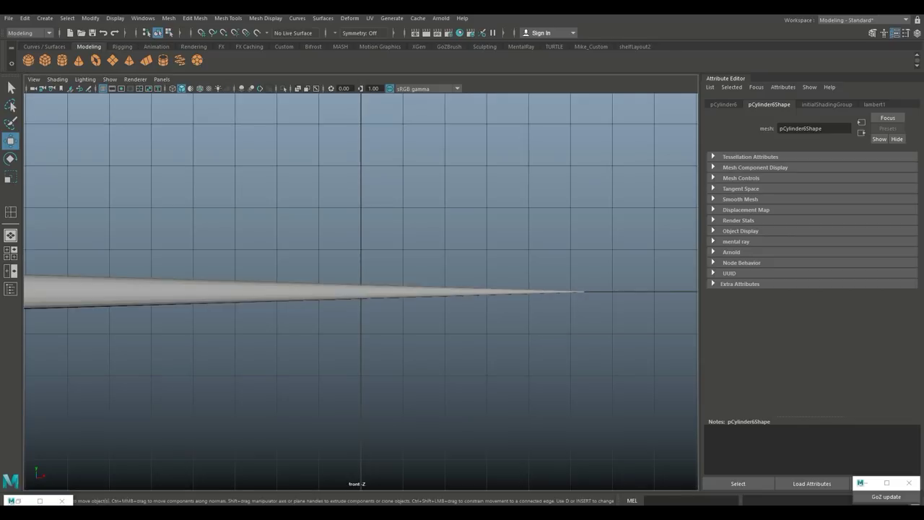
pyautogui.keyDown('alt'); pyautogui.moveTo(168, 264); pyautogui.dragTo(409, 250, button='middle'); pyautogui.keyUp('alt')
pyautogui.scroll(3, 397, 249)
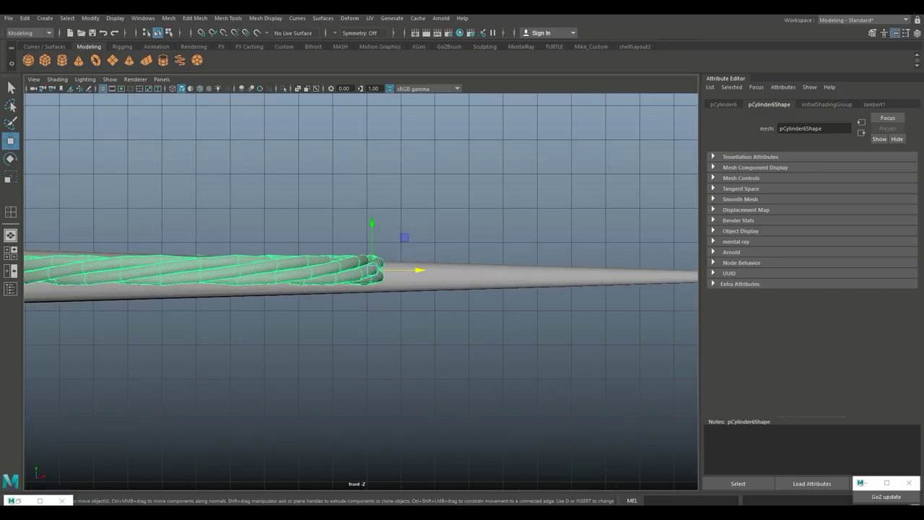
pyautogui.moveTo(372, 225); pyautogui.dragTo(372, 200)
pyautogui.scroll(-4, 372, 201)
pyautogui.keyDown('alt'); pyautogui.moveTo(372, 202); pyautogui.dragTo(448, 203, button='middle'); pyautogui.keyUp('alt')
# Step: Tilt the bent rope slightly in the front view so its open ends rise toward the pin's head
pyautogui.press('e')
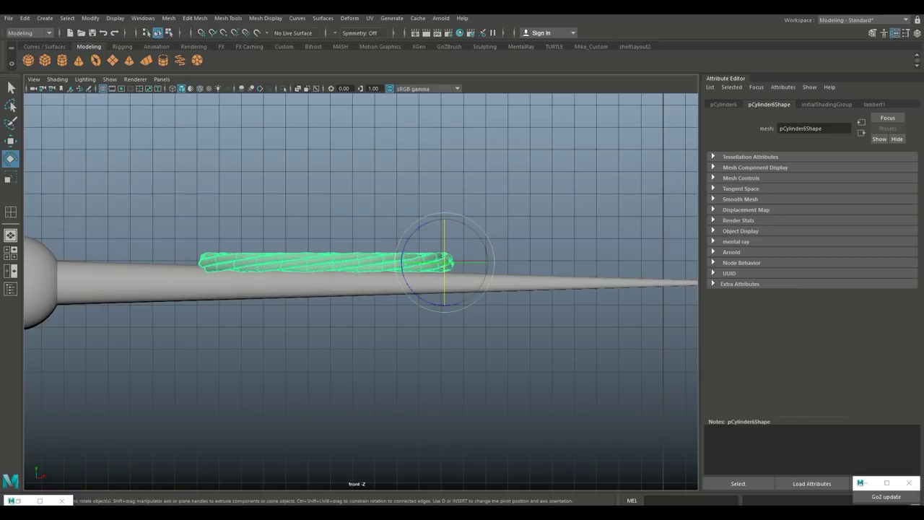
pyautogui.moveTo(473, 222); pyautogui.dragTo(478, 226)
pyautogui.press('space')
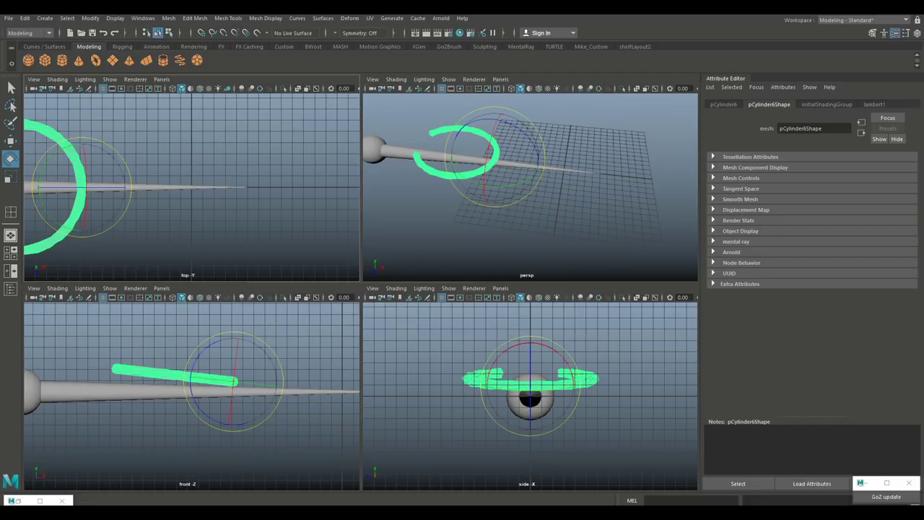
# Step: Rotate the bent rope in the front view to flatten its tilt to about -3.6 degrees around Z
pyautogui.press('space')
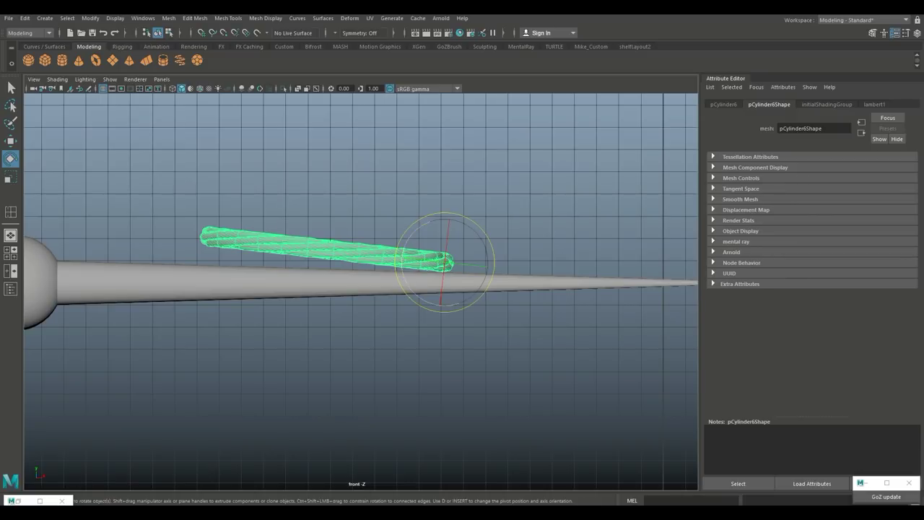
pyautogui.moveTo(415, 223); pyautogui.dragTo(413, 224)
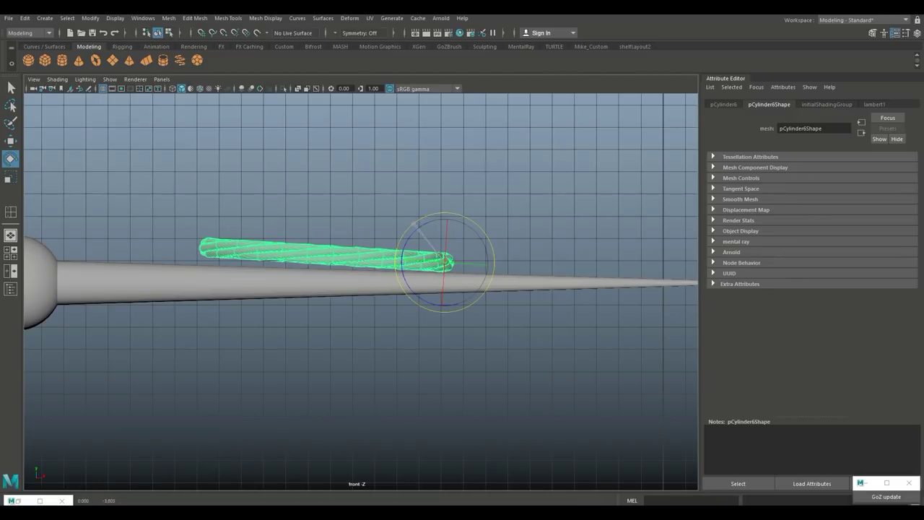
pyautogui.click(10, 253)
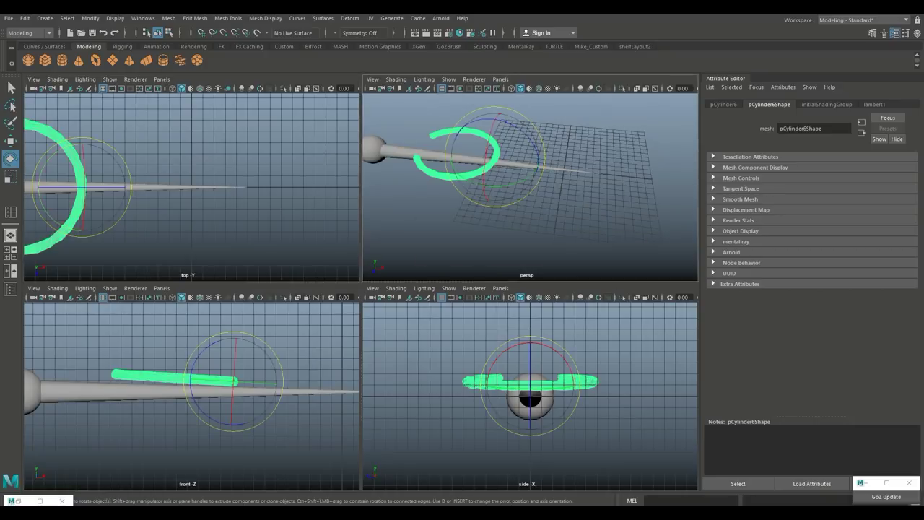
# Step: Create a polygon sphere, move it along the pin toward the head, and raise it to the height of the rope's open ends
pyautogui.press('space')
pyautogui.keyDown('alt'); pyautogui.moveTo(404, 274); pyautogui.dragTo(278, 305); pyautogui.keyUp('alt')
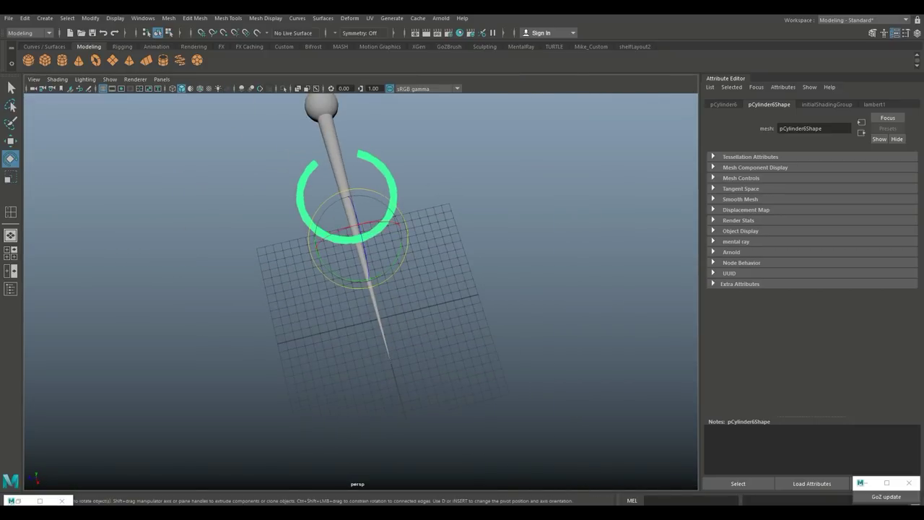
pyautogui.keyDown('alt'); pyautogui.moveTo(278, 305); pyautogui.dragTo(285, 322, button='middle'); pyautogui.keyUp('alt')
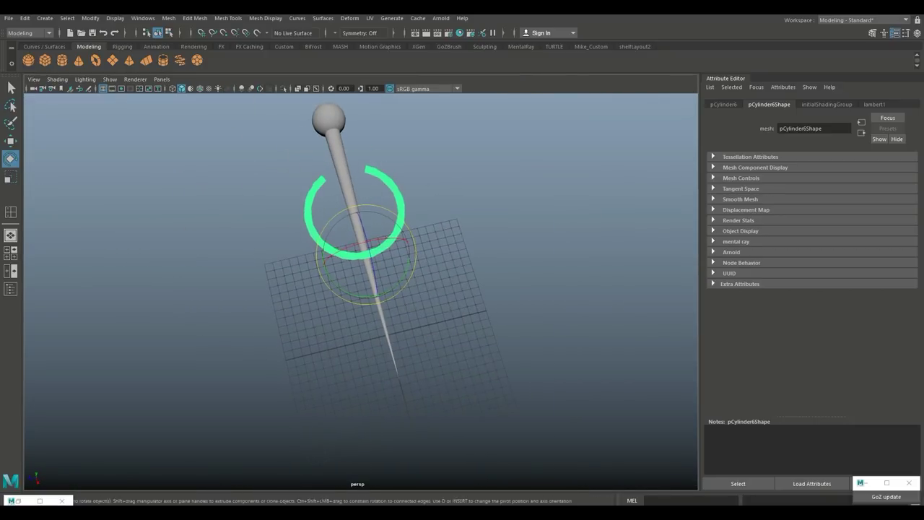
pyautogui.click(28, 60)
pyautogui.scroll(3, 361, 291)
pyautogui.keyDown('alt'); pyautogui.moveTo(361, 292); pyautogui.dragTo(367, 325, button='middle'); pyautogui.keyUp('alt')
pyautogui.keyDown('alt'); pyautogui.moveTo(367, 326); pyautogui.dragTo(505, 310); pyautogui.keyUp('alt')
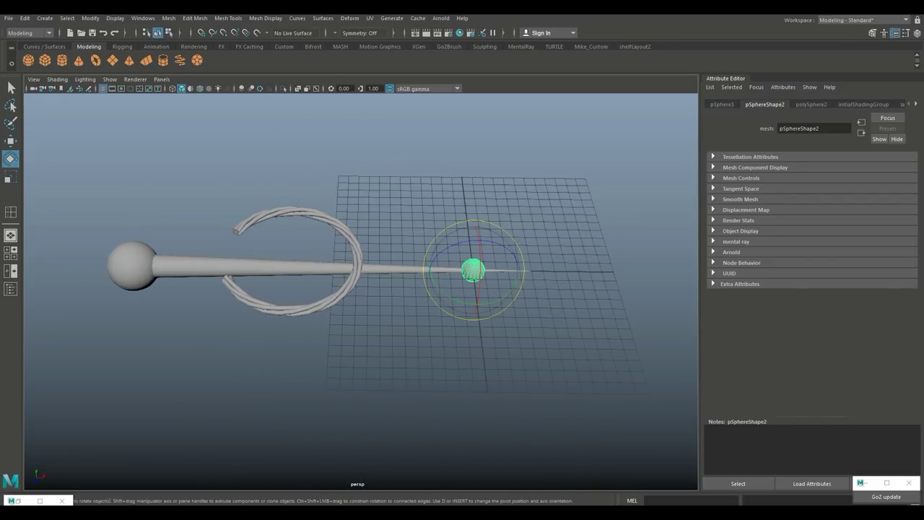
pyautogui.press('w')
pyautogui.moveTo(521, 271); pyautogui.dragTo(279, 268)
pyautogui.moveTo(223, 234); pyautogui.dragTo(221, 220)
# Step: Shift the new sphere sideways in the top view so it caps one open end of the rope ring
pyautogui.click(10, 253)
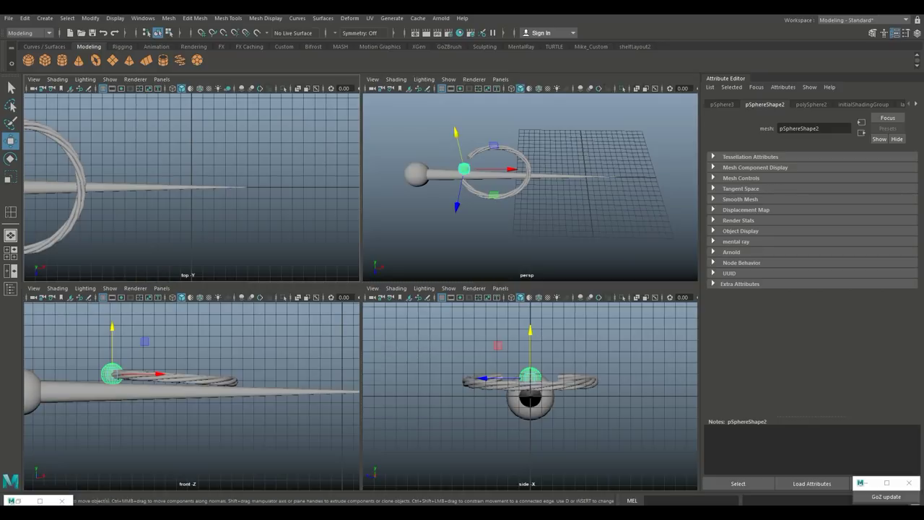
pyautogui.press('space')
pyautogui.keyDown('alt'); pyautogui.moveTo(199, 246); pyautogui.dragTo(572, 184, button='middle'); pyautogui.keyUp('alt')
pyautogui.moveTo(268, 278); pyautogui.dragTo(268, 325)
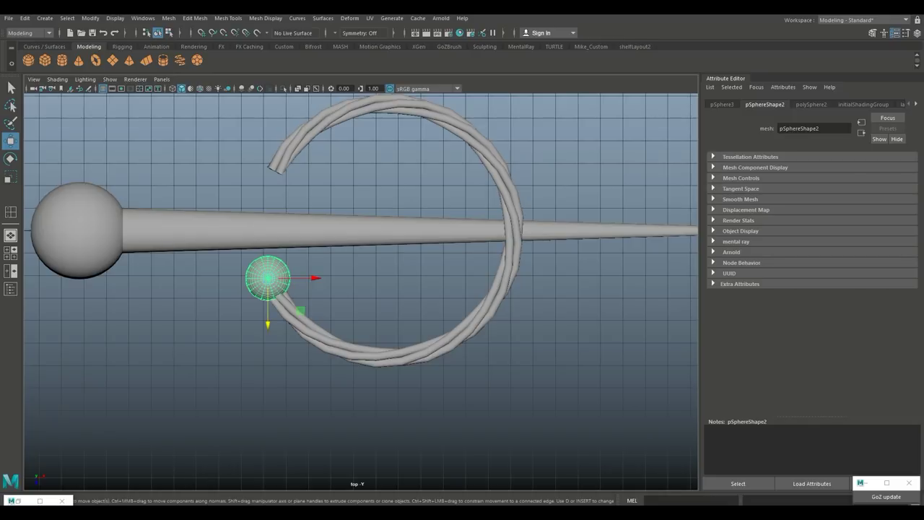
pyautogui.click(11, 253)
pyautogui.press('space')
pyautogui.keyDown('alt'); pyautogui.moveTo(303, 333); pyautogui.dragTo(398, 300); pyautogui.keyUp('alt')
pyautogui.scroll(5, 361, 291)
pyautogui.scroll(-5, 470, 207)
pyautogui.scroll(-6, 376, 271)
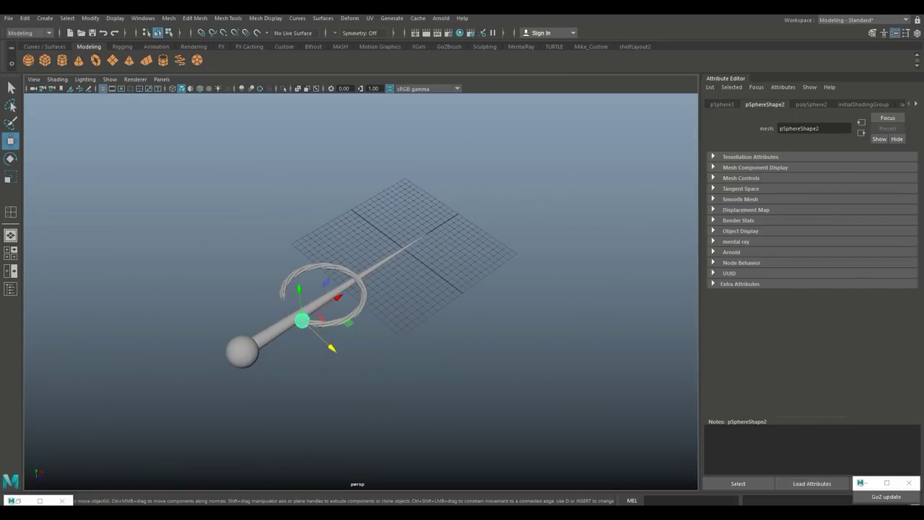
# Step: Duplicate the end sphere and move the copy across the pin onto the rope's other open end
pyautogui.click(10, 254)
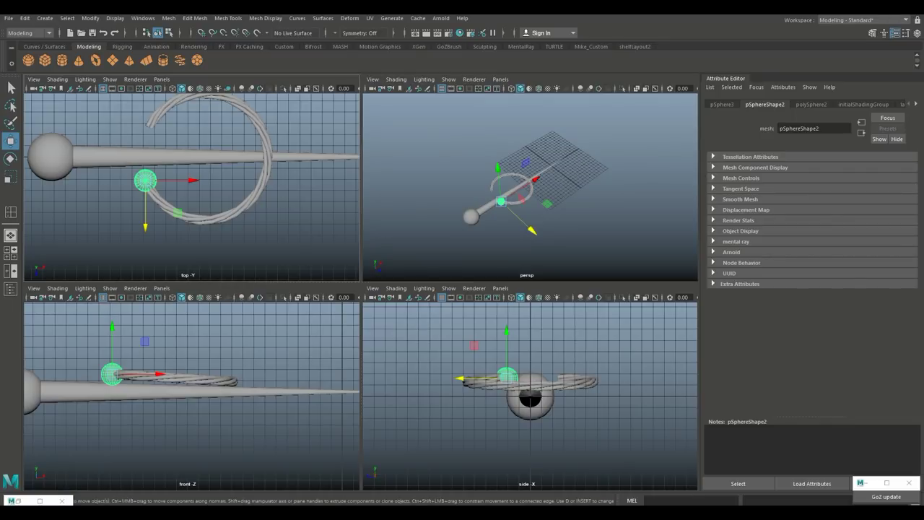
pyautogui.press('space')
pyautogui.hotkey('ctrl', 'd')
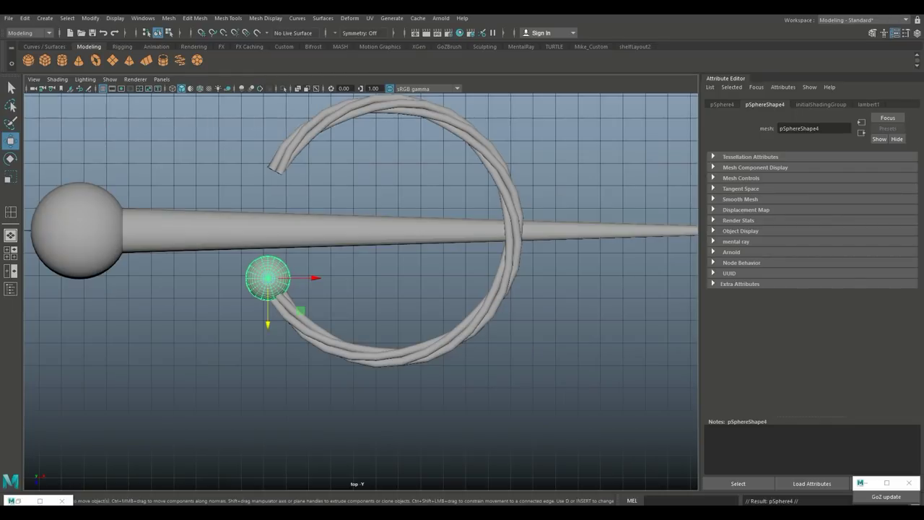
pyautogui.click(722, 105)
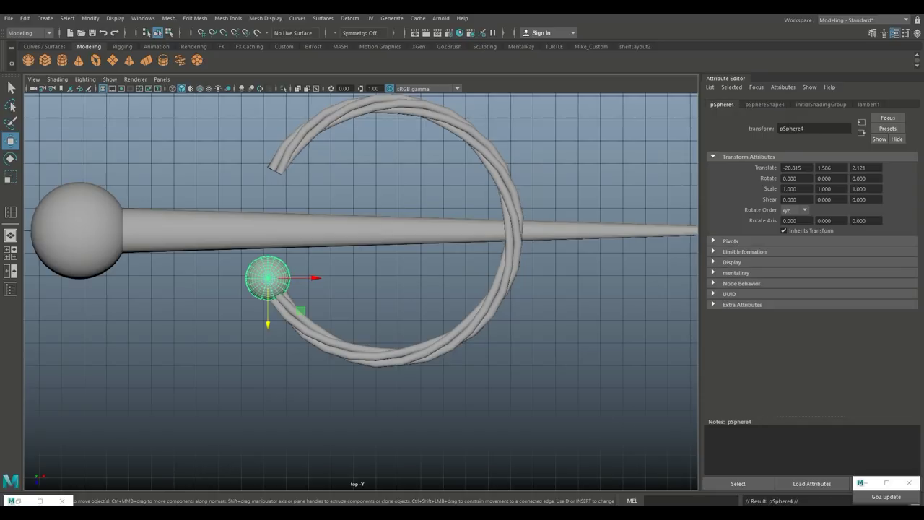
pyautogui.moveTo(268, 325); pyautogui.dragTo(268, 321)
pyautogui.hotkey('ctrl', 'z')
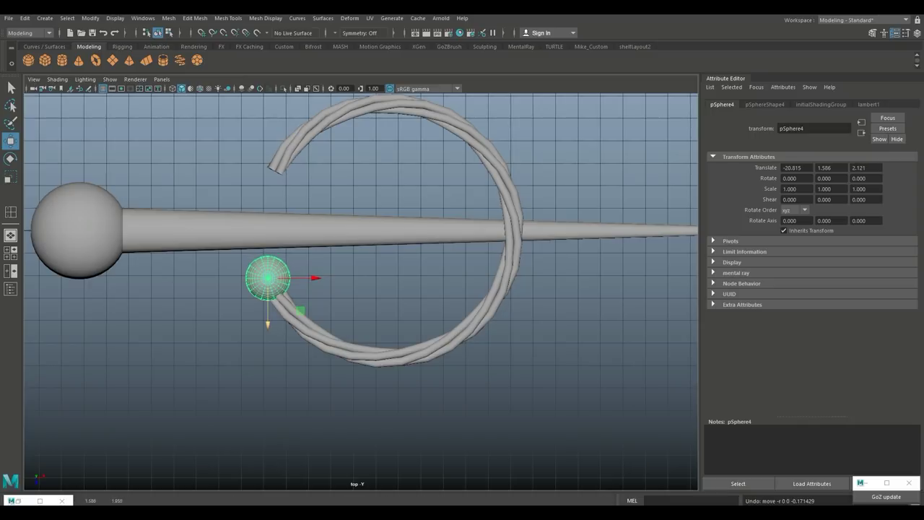
pyautogui.moveTo(268, 325); pyautogui.dragTo(268, 226)
# Step: Set the duplicated sphere's Translate Z to -2.121
pyautogui.moveTo(871, 168); pyautogui.dragTo(850, 167)
pyautogui.write('-')
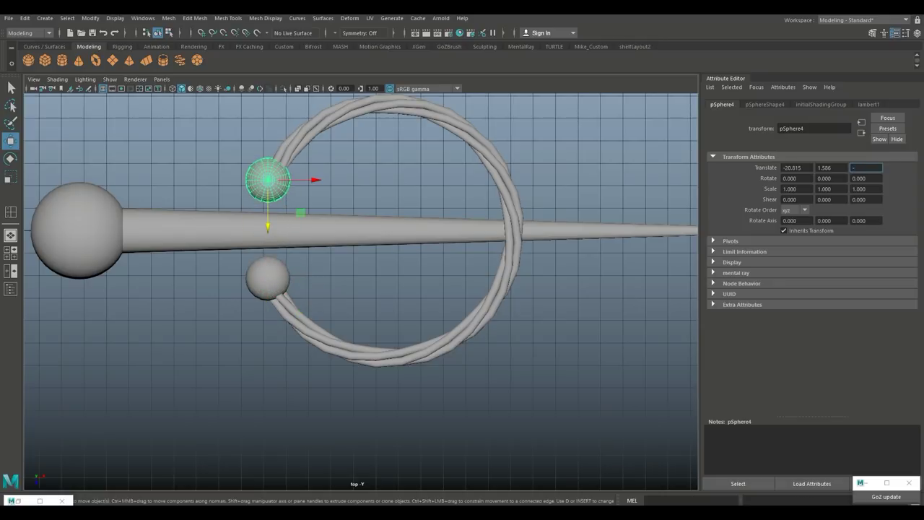
pyautogui.write('2.121')
pyautogui.press('Return')
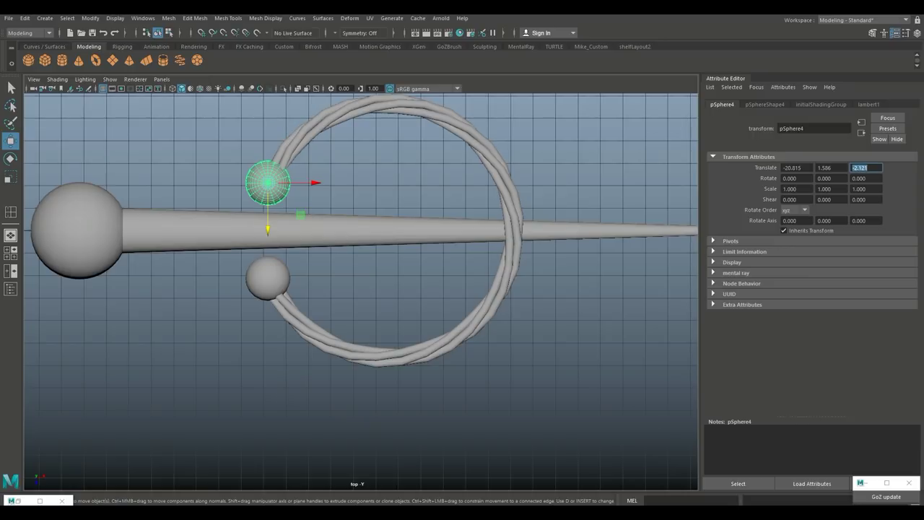
# Step: Clear the selection and examine the placement of the two end spheres on the rope ring from several angles
pyautogui.click(592, 310)
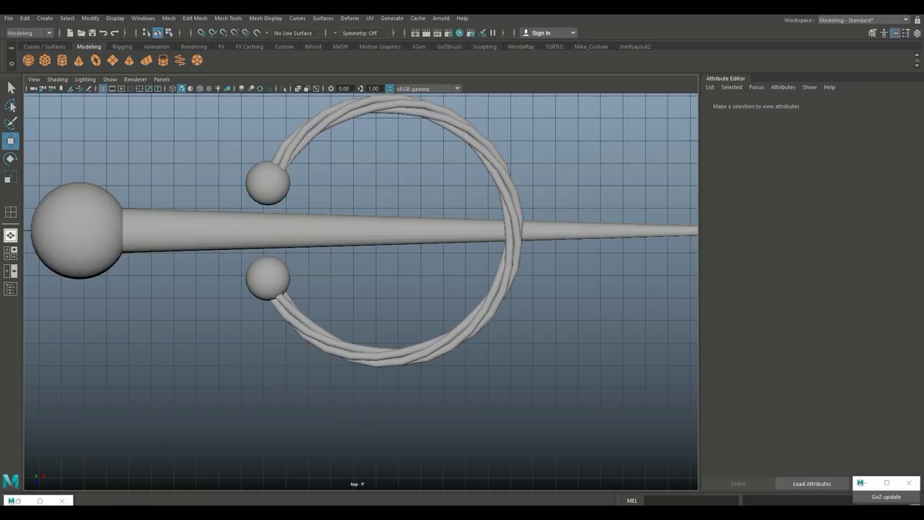
pyautogui.click(11, 253)
pyautogui.press('space')
pyautogui.scroll(-4, 506, 202)
pyautogui.scroll(6, 361, 292)
pyautogui.keyDown('alt'); pyautogui.moveTo(405, 310); pyautogui.dragTo(289, 260); pyautogui.keyUp('alt')
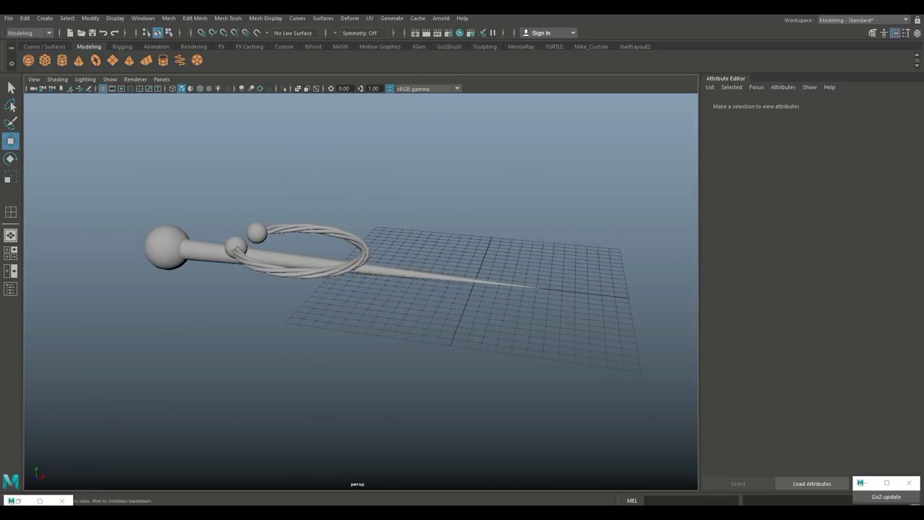
pyautogui.keyDown('alt'); pyautogui.moveTo(288, 260); pyautogui.dragTo(339, 231, button='middle'); pyautogui.keyUp('alt')
pyautogui.keyDown('alt'); pyautogui.moveTo(339, 231); pyautogui.dragTo(348, 268); pyautogui.keyUp('alt')
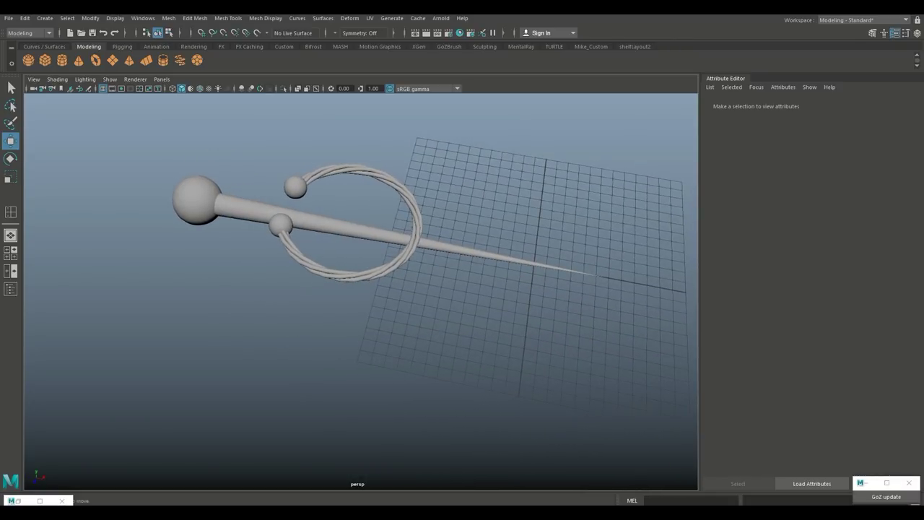
# Step: Combine the two end spheres and the twisted rope ring into a single mesh
pyautogui.click(349, 276)
pyautogui.click(169, 18)
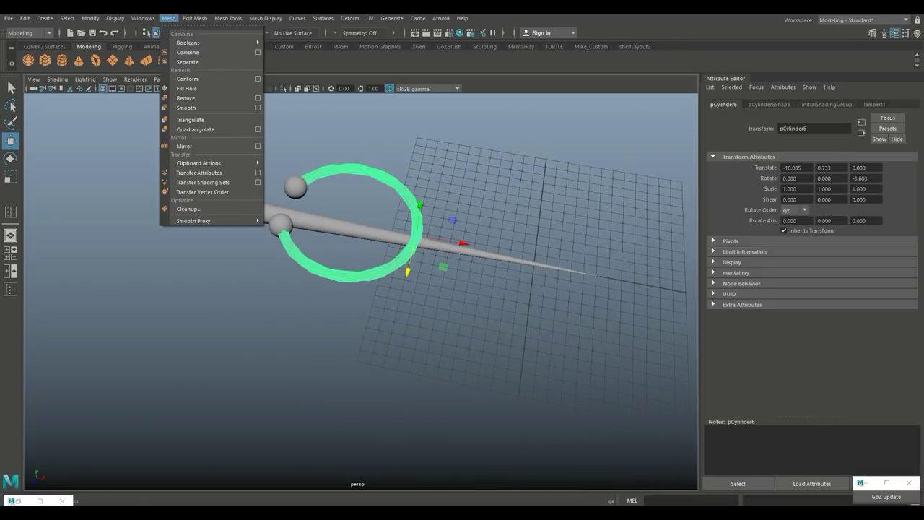
pyautogui.press('Escape')
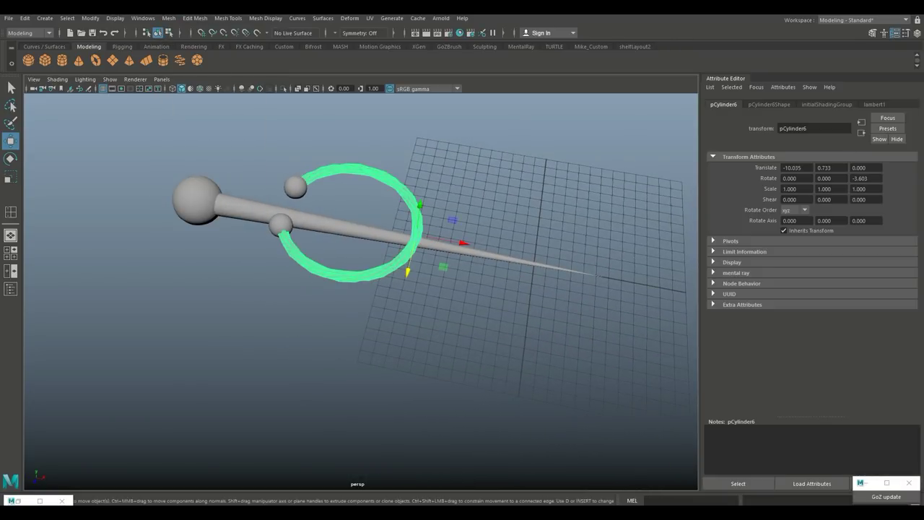
pyautogui.click(295, 188)
pyautogui.keyDown('shift'); pyautogui.click(280, 228); pyautogui.keyUp('shift')
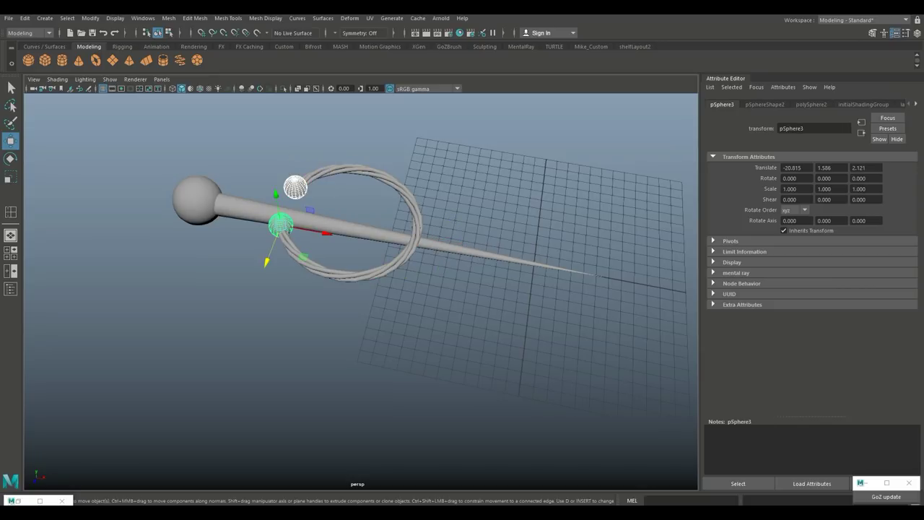
pyautogui.keyDown('shift'); pyautogui.click(297, 256); pyautogui.keyUp('shift')
pyautogui.click(169, 18)
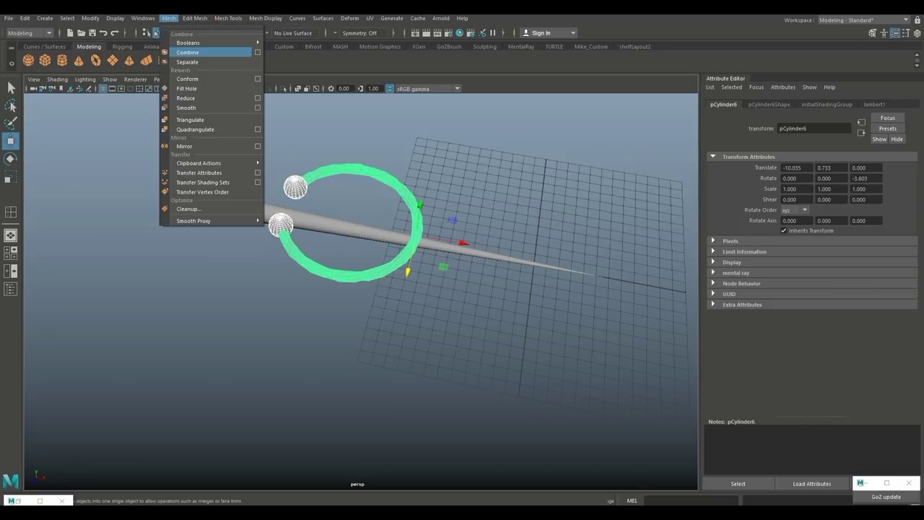
pyautogui.click(188, 52)
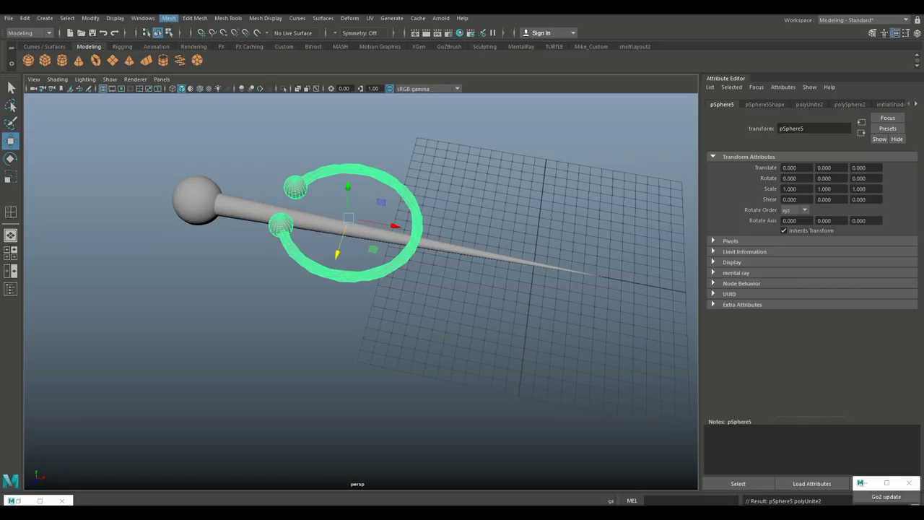
# Step: Smooth the combined ring mesh with 1 division and clear the selection
pyautogui.click(169, 18)
pyautogui.click(187, 107)
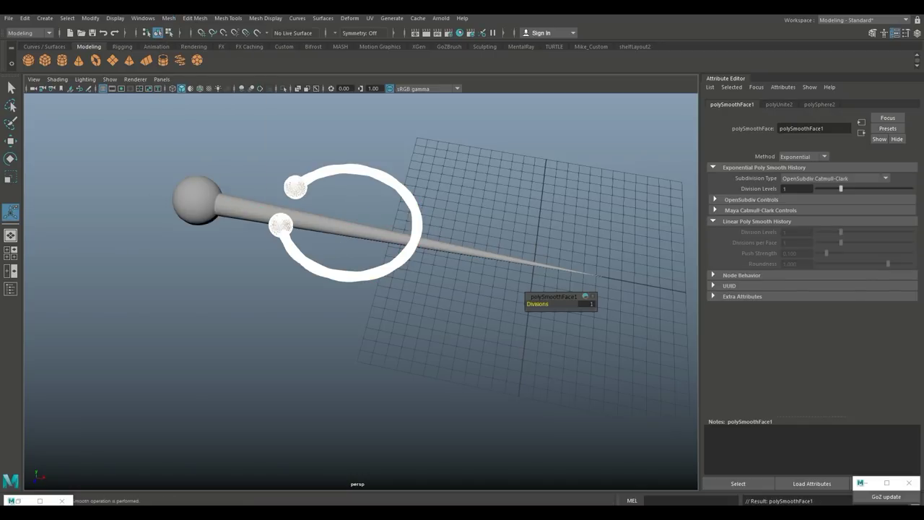
pyautogui.click(249, 145)
# Step: Examine the smoothed ring and its fit around the pin's shaft from close up and several angles
pyautogui.scroll(5, 361, 292)
pyautogui.scroll(-5, 361, 292)
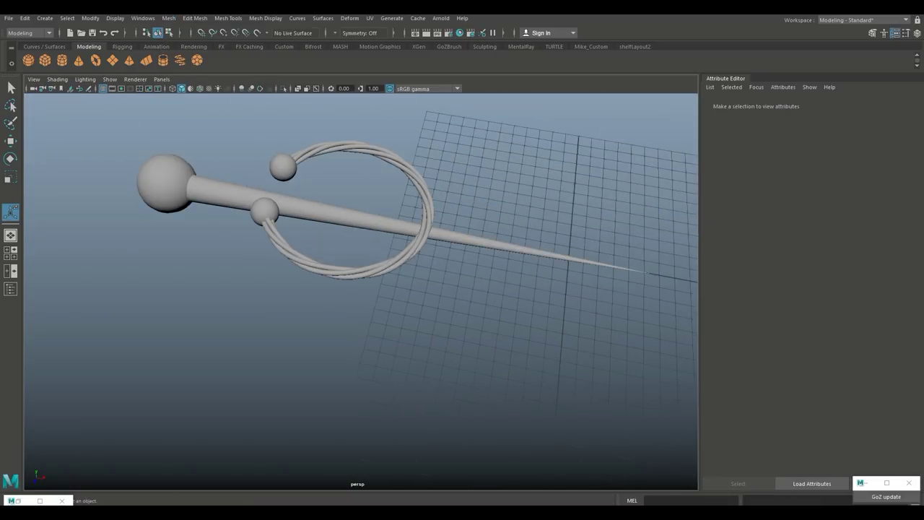
pyautogui.keyDown('alt'); pyautogui.moveTo(361, 292); pyautogui.dragTo(232, 297); pyautogui.keyUp('alt')
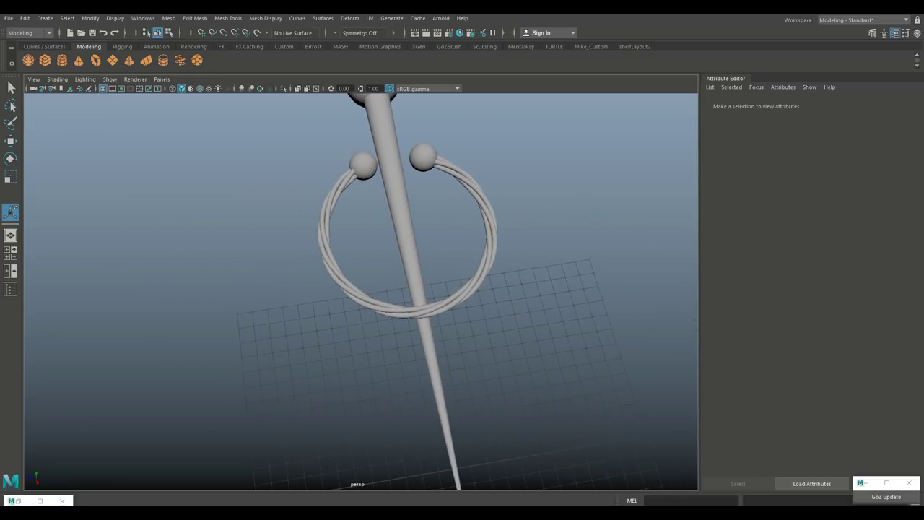
pyautogui.scroll(-5, 361, 291)
pyautogui.keyDown('alt'); pyautogui.moveTo(361, 292); pyautogui.dragTo(381, 249, button='middle'); pyautogui.keyUp('alt')
pyautogui.keyDown('alt'); pyautogui.moveTo(382, 248); pyautogui.dragTo(536, 107); pyautogui.keyUp('alt')
pyautogui.scroll(5, 362, 291)
pyautogui.keyDown('alt'); pyautogui.moveTo(361, 292); pyautogui.dragTo(448, 332, button='middle'); pyautogui.keyUp('alt')
pyautogui.moveTo(448, 332)
pyautogui.keyDown('alt'); pyautogui.mouseDown()
pyautogui.moveTo(447, 341)
pyautogui.moveTo(478, 314)
pyautogui.moveTo(491, 355)
pyautogui.moveTo(450, 337)
pyautogui.mouseUp(); pyautogui.keyUp('alt')
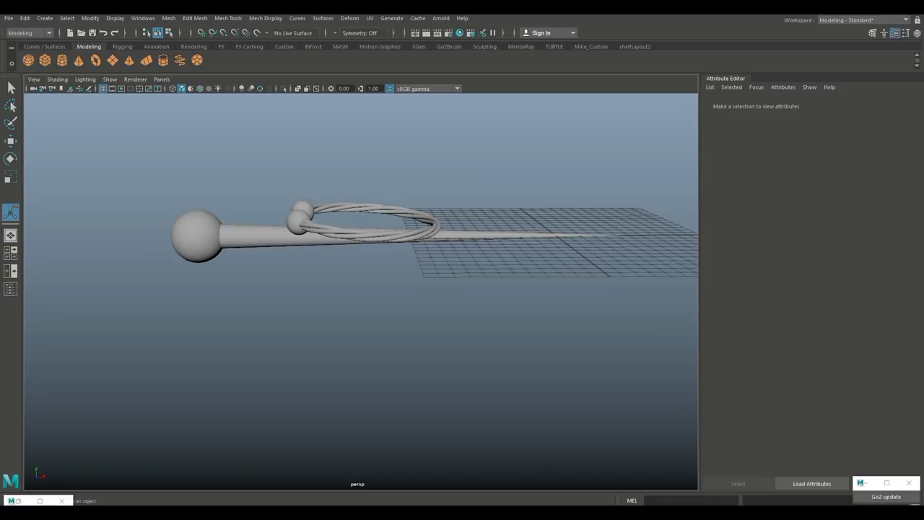
# Step: Activate the CV Curve Tool and frame the pin and ring in the maximized front view
pyautogui.click(44, 18)
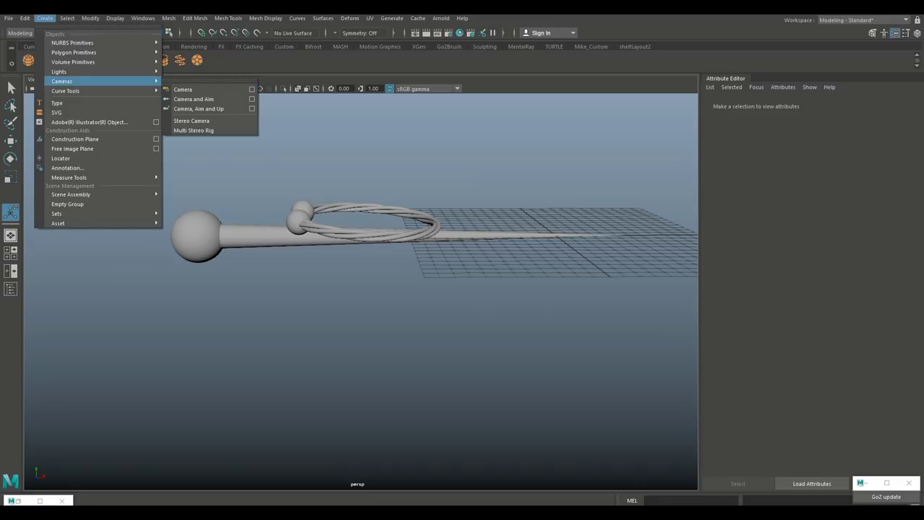
pyautogui.moveTo(65, 91)
pyautogui.click(190, 109)
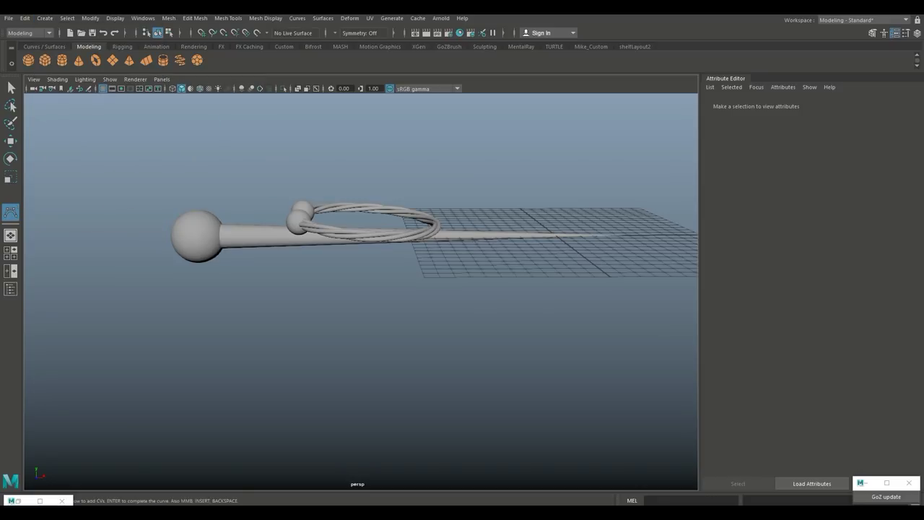
pyautogui.click(11, 253)
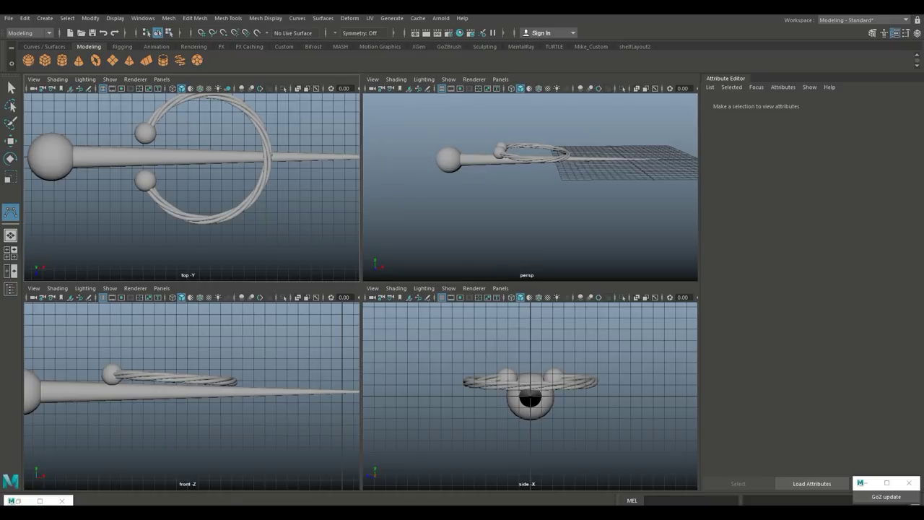
pyautogui.press('space')
pyautogui.scroll(-3, 361, 292)
pyautogui.keyDown('alt'); pyautogui.moveTo(361, 292); pyautogui.dragTo(421, 259, button='middle'); pyautogui.keyUp('alt')
pyautogui.scroll(3, 465, 269)
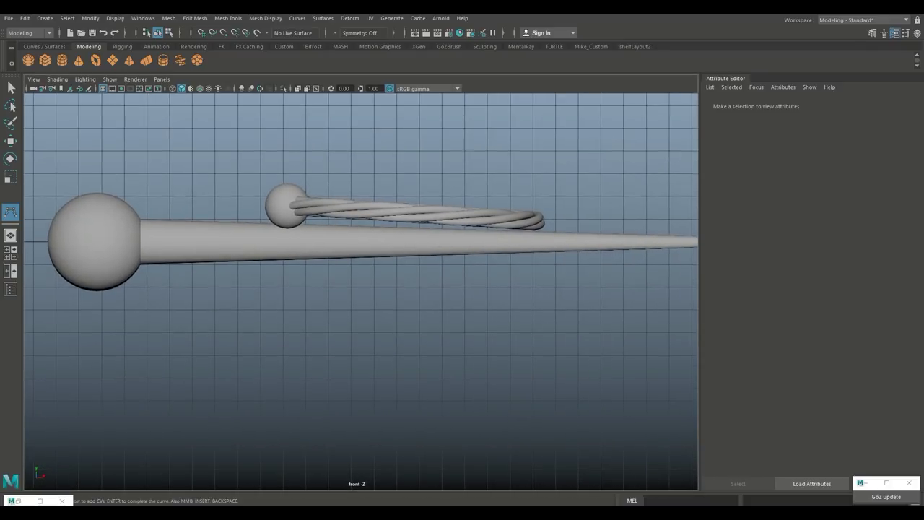
pyautogui.click(284, 259)
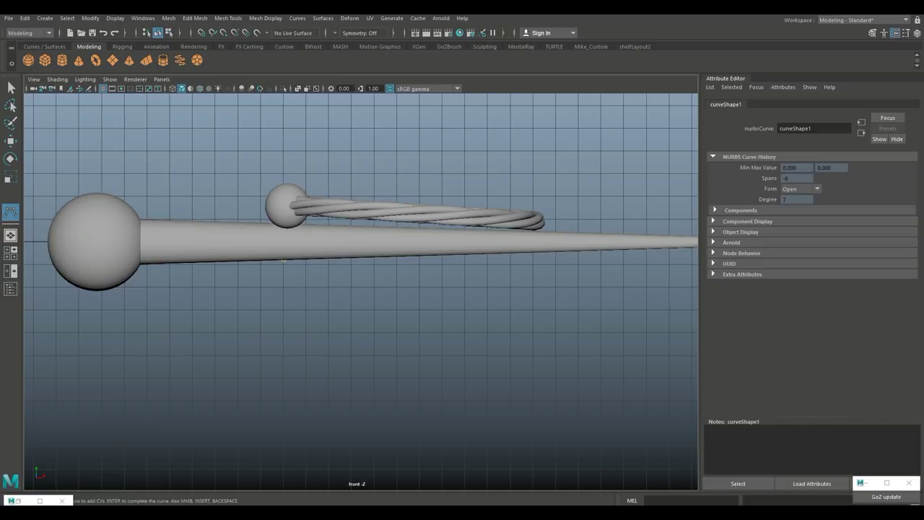
pyautogui.click(283, 279)
pyautogui.click(273, 290)
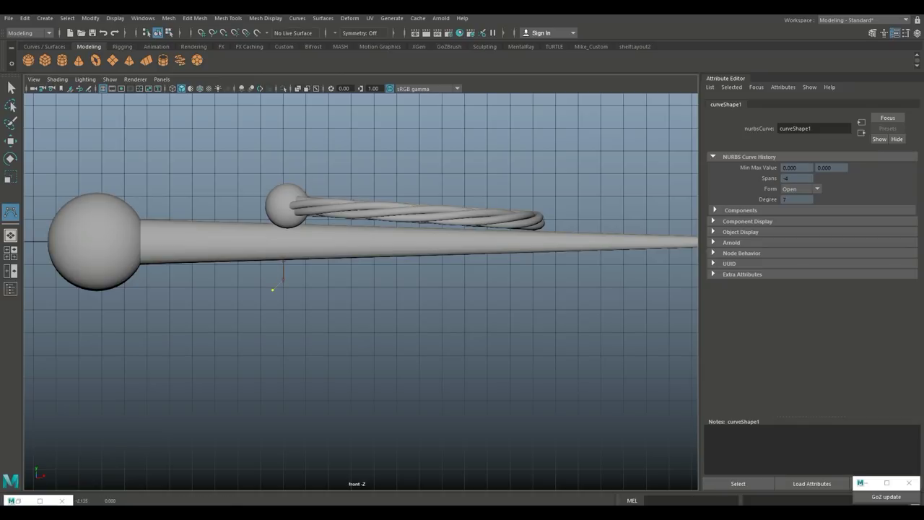
pyautogui.click(274, 304)
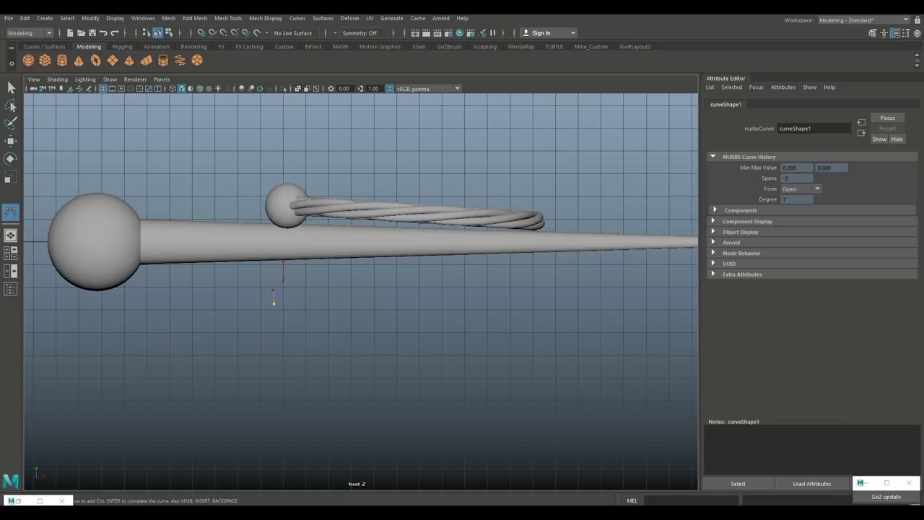
pyautogui.click(297, 312)
pyautogui.click(323, 309)
pyautogui.hotkey('ctrl', 'z')
pyautogui.hotkey('ctrl', 'z')
pyautogui.hotkey('ctrl', 'z')
pyautogui.hotkey('ctrl', 'z')
pyautogui.hotkey('ctrl', 'z')
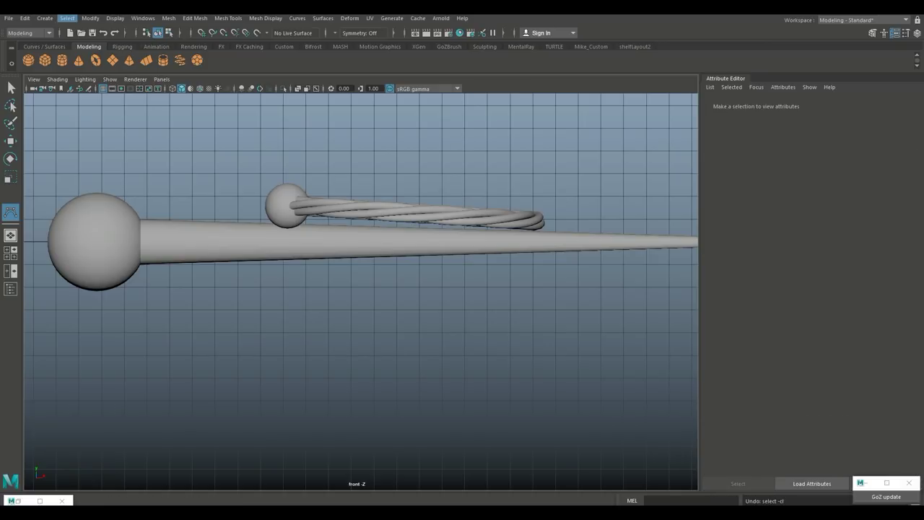
# Step: Draw an open wavy CV curve beneath the pin in the front view, dropping from the shaft and curving out toward the tip
pyautogui.click(45, 18)
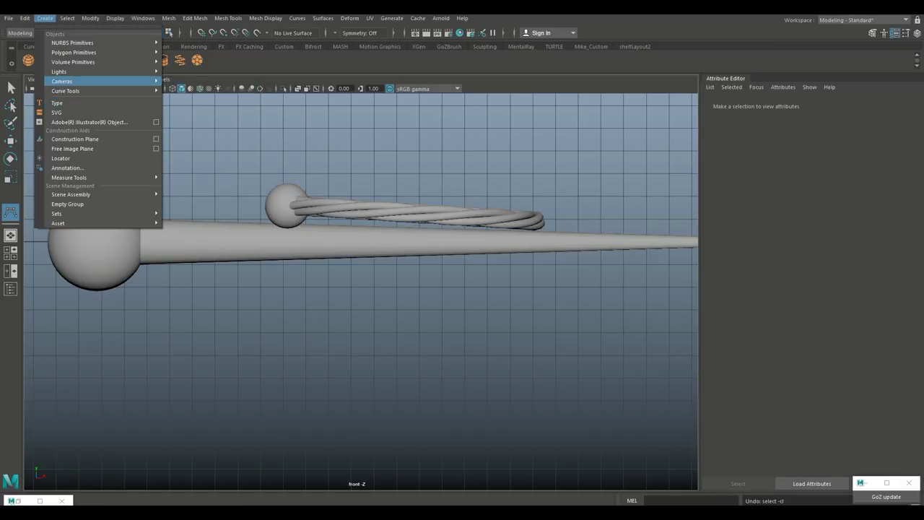
pyautogui.moveTo(101, 91)
pyautogui.click(189, 99)
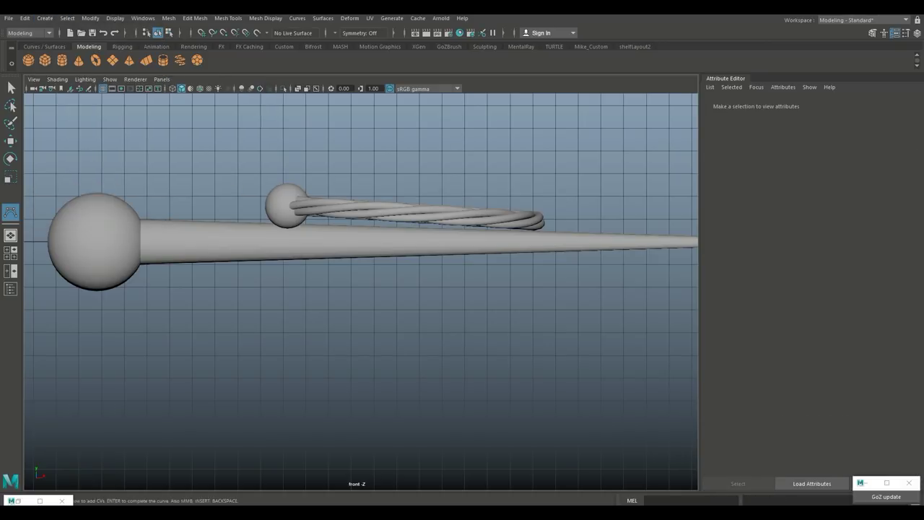
pyautogui.click(280, 277)
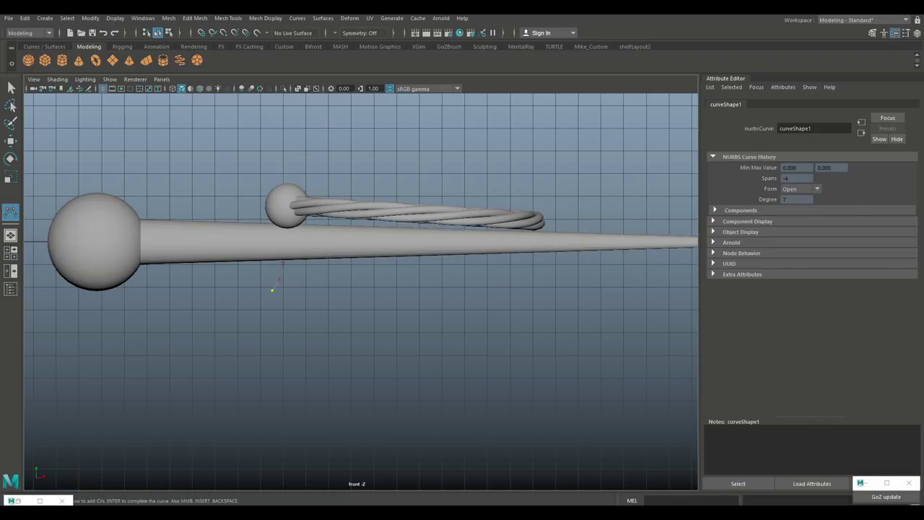
pyautogui.click(299, 304)
pyautogui.click(317, 297)
pyautogui.click(335, 284)
pyautogui.click(358, 276)
pyautogui.click(405, 280)
pyautogui.click(426, 291)
pyautogui.click(445, 305)
pyautogui.press('w')
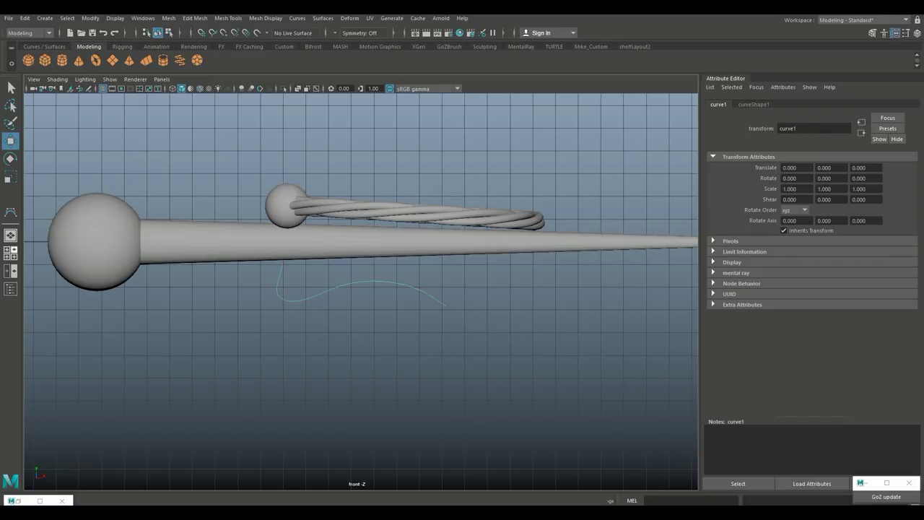
# Step: Return to the perspective view and hide the pin and the ring so that only the curve remains displayed
pyautogui.press('space')
pyautogui.press('space')
pyautogui.scroll(3, 401, 225)
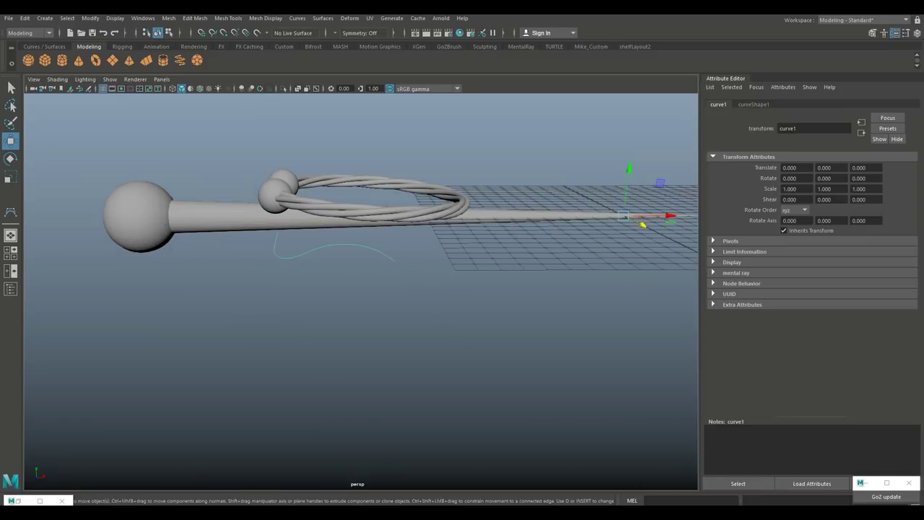
pyautogui.moveTo(304, 183); pyautogui.dragTo(339, 212)
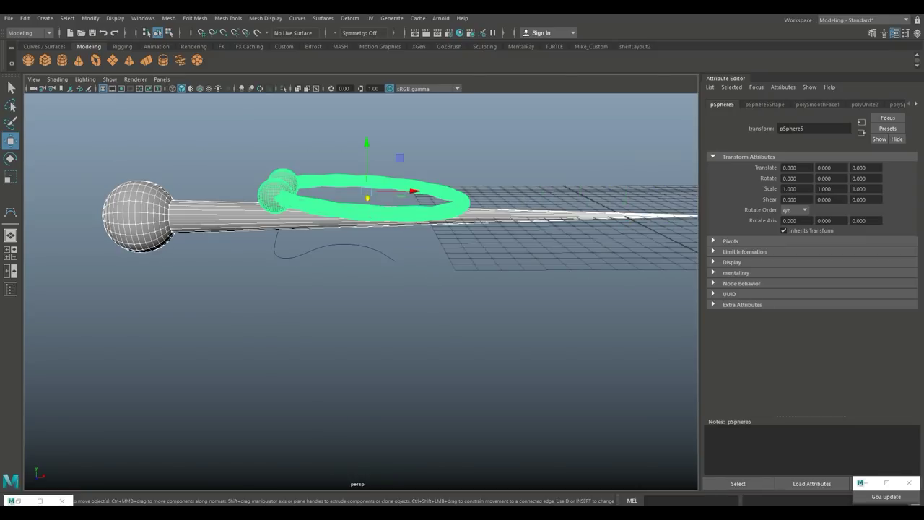
pyautogui.hotkey('ctrl', 'h')
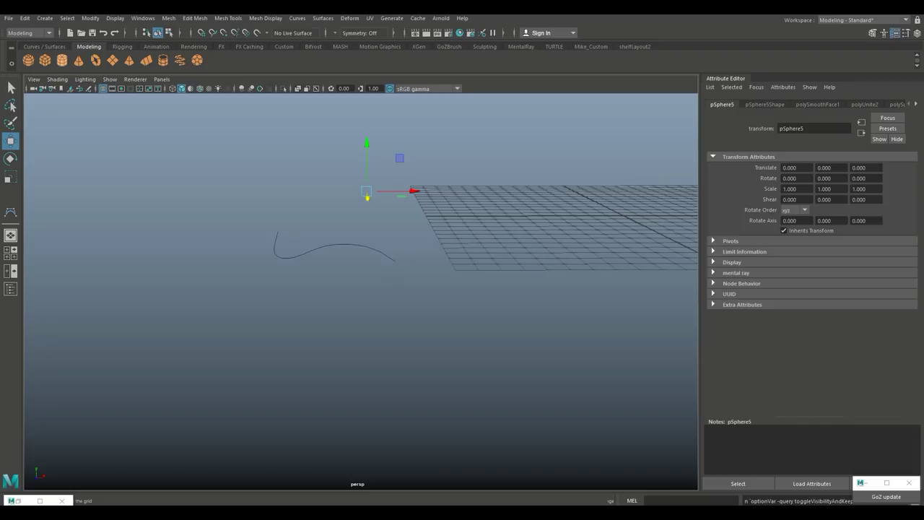
# Step: Create a polygon cylinder, move it above the curve at translate X -19.348, and set its Subdivisions Caps to 0
pyautogui.click(62, 60)
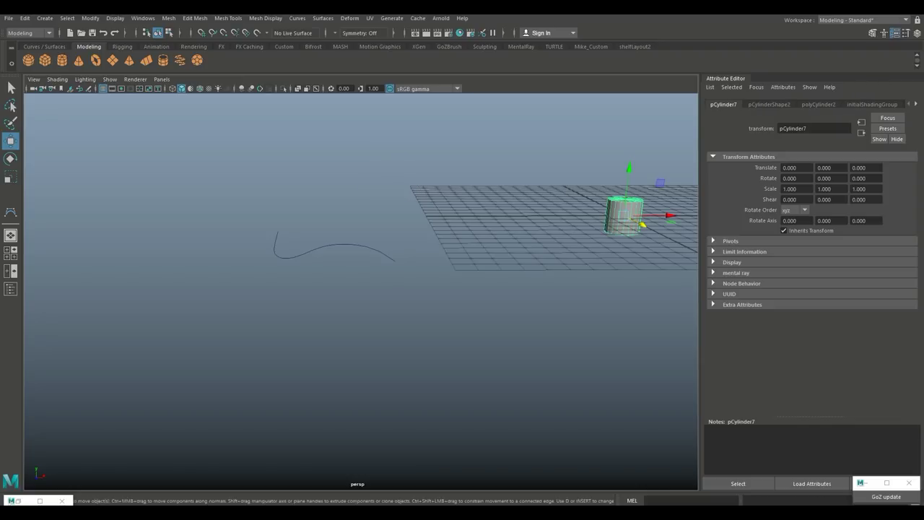
pyautogui.moveTo(670, 215); pyautogui.dragTo(351, 215)
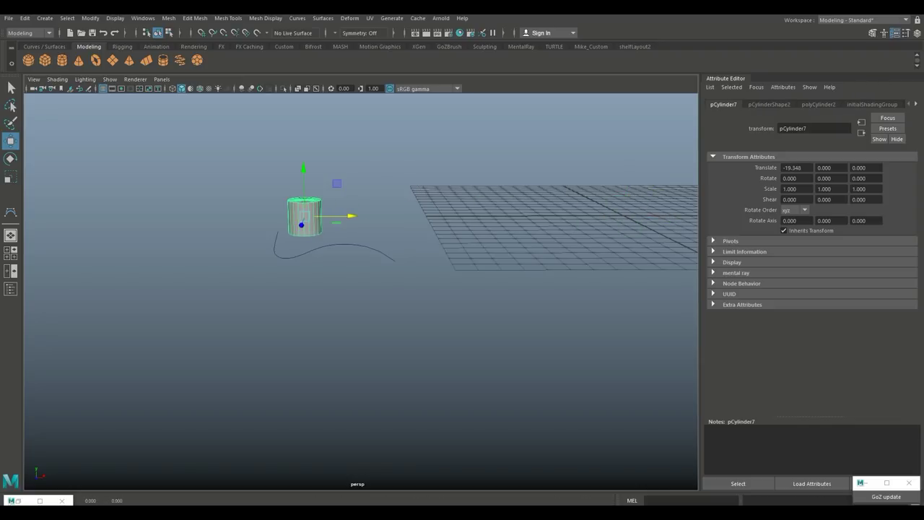
pyautogui.click(769, 105)
pyautogui.click(819, 105)
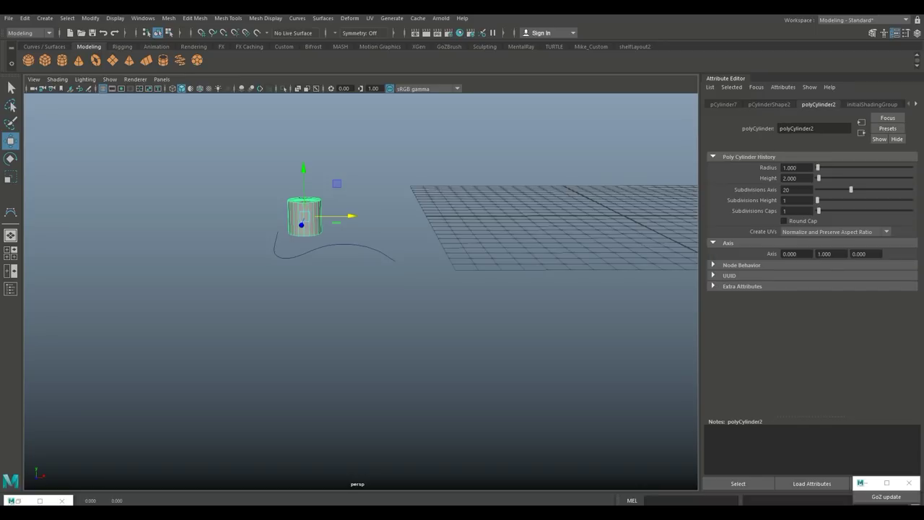
pyautogui.doubleClick(793, 211)
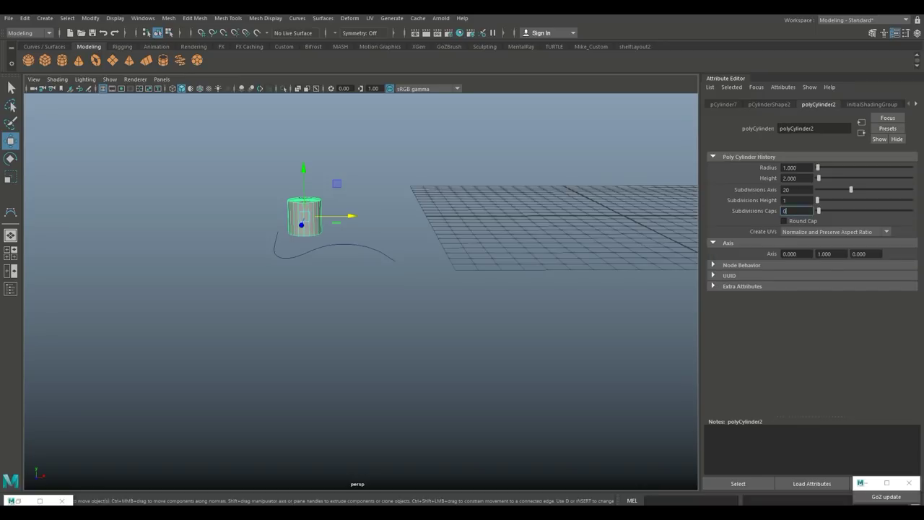
pyautogui.scroll(4, 361, 292)
pyautogui.click(361, 292)
# Step: Delete the cylinder's side and bottom faces, keeping only the top cap as a flat disc
pyautogui.click(273, 170)
pyautogui.moveTo(272, 166); pyautogui.dragTo(270, 193, button='right')
pyautogui.moveTo(182, 166); pyautogui.dragTo(325, 183)
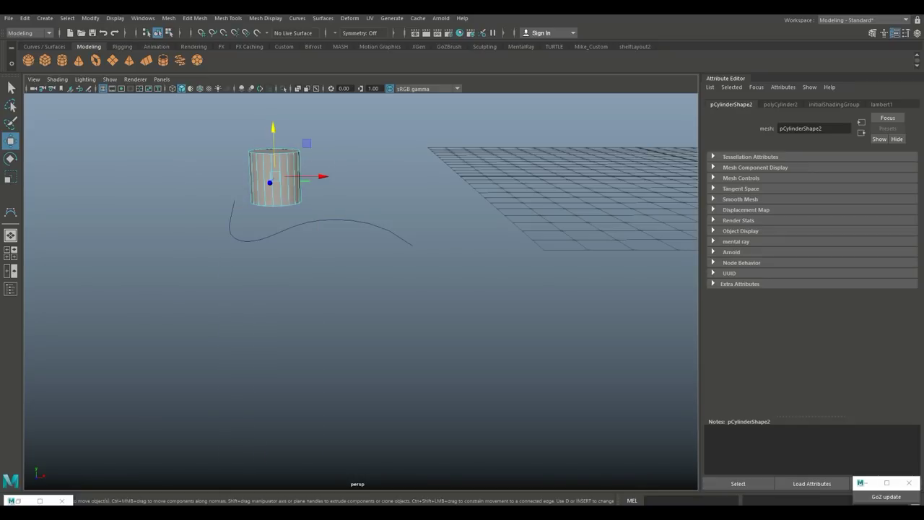
pyautogui.press('Delete')
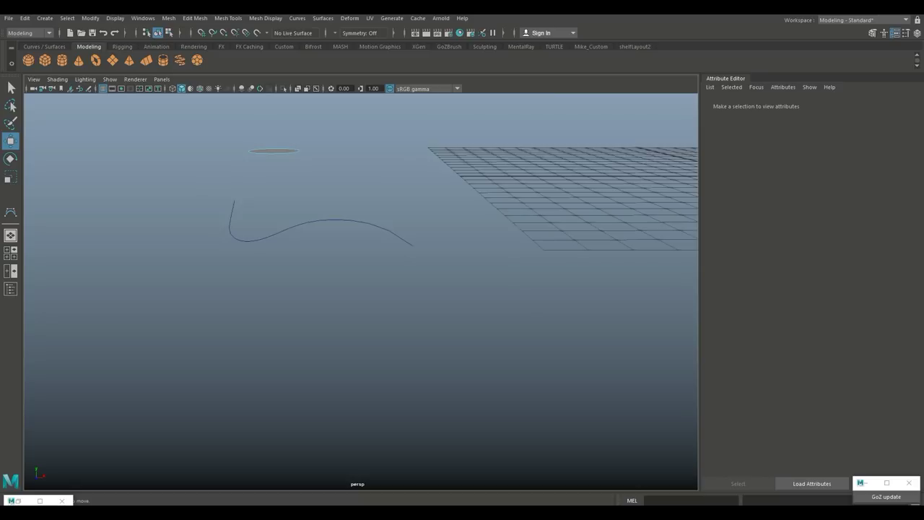
# Step: Return the disc to object mode and center its pivot
pyautogui.keyDown('alt'); pyautogui.moveTo(324, 183); pyautogui.dragTo(316, 249); pyautogui.keyUp('alt')
pyautogui.keyDown('alt'); pyautogui.moveTo(316, 249); pyautogui.dragTo(379, 375, button='middle'); pyautogui.keyUp('alt')
pyautogui.moveTo(306, 200); pyautogui.dragTo(353, 185, button='right')
pyautogui.click(90, 18)
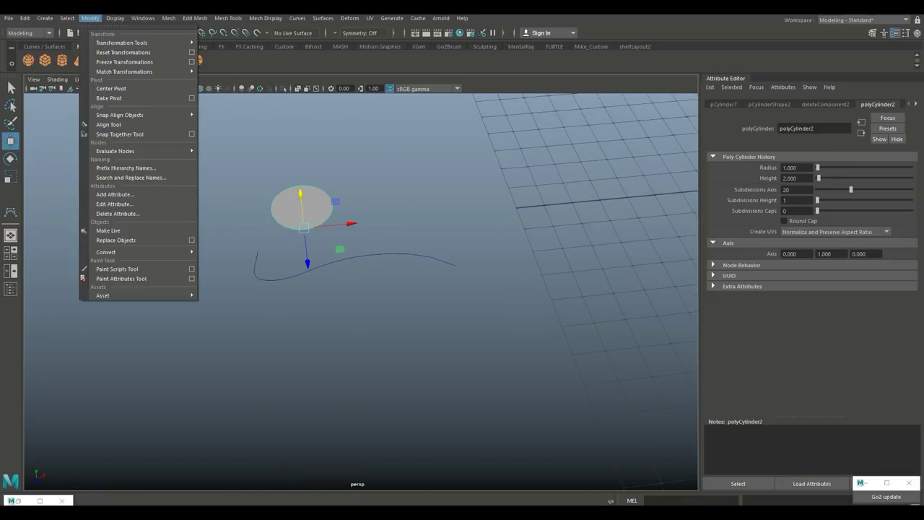
pyautogui.click(111, 88)
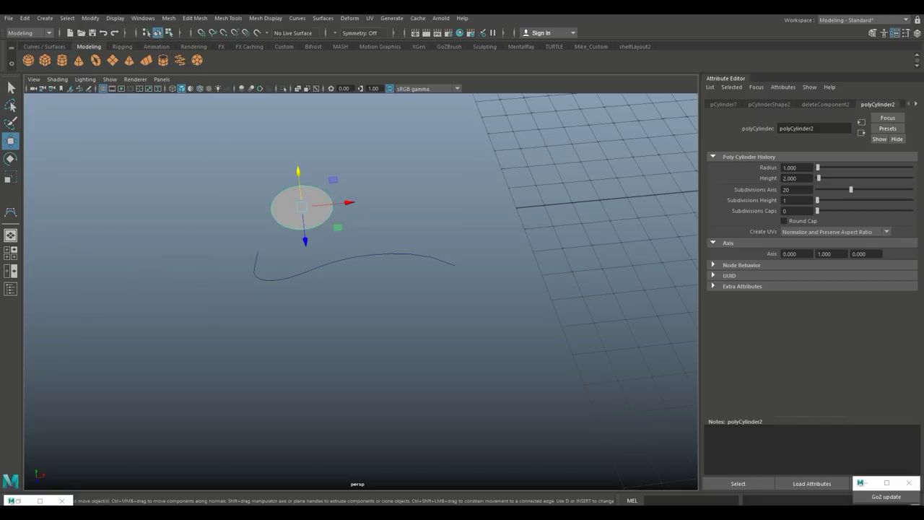
# Step: Move the disc down and across to the curve's upper starting end
pyautogui.press('e')
pyautogui.moveTo(259, 202); pyautogui.dragTo(326, 132)
pyautogui.scroll(4, 345, 206)
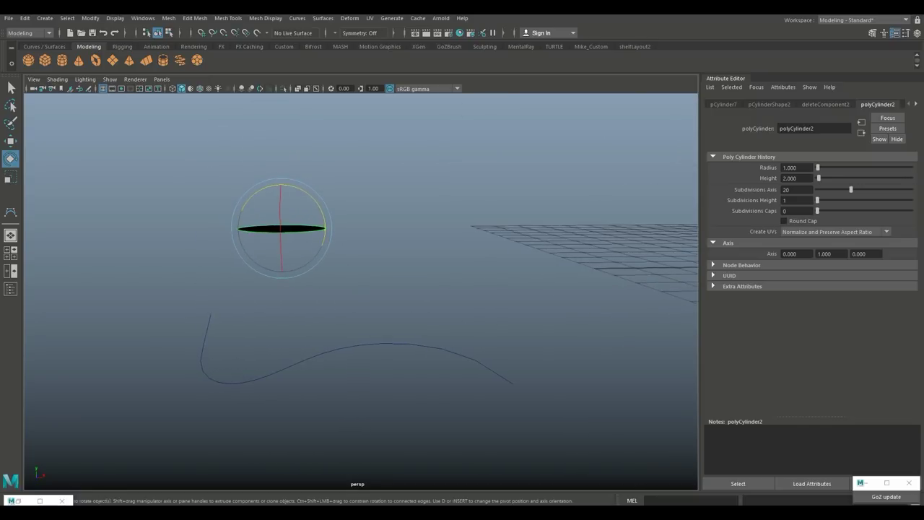
pyautogui.press('w')
pyautogui.moveTo(281, 181); pyautogui.dragTo(282, 262)
pyautogui.moveTo(332, 309); pyautogui.dragTo(268, 309)
pyautogui.scroll(3, 361, 292)
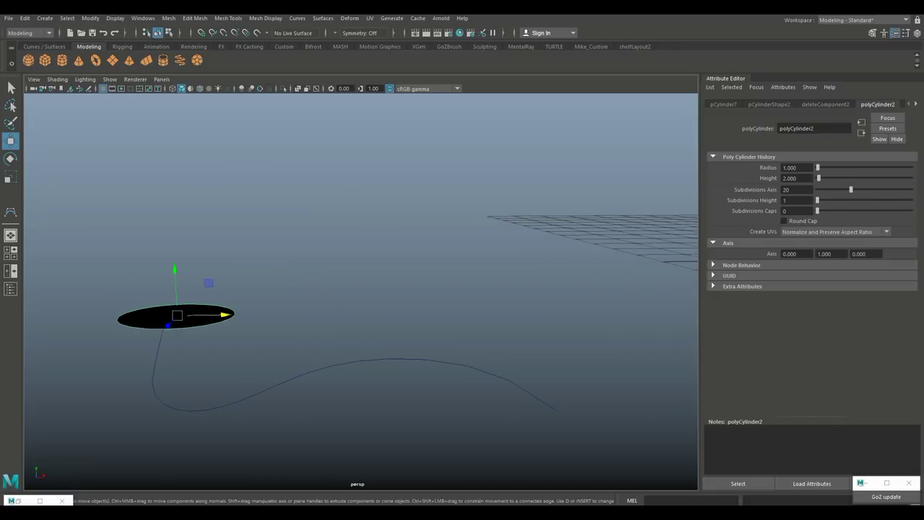
# Step: Try to snap the disc onto the curve's starting point, then undo the attempts
pyautogui.press('v')
pyautogui.moveTo(225, 314); pyautogui.dragTo(164, 322)
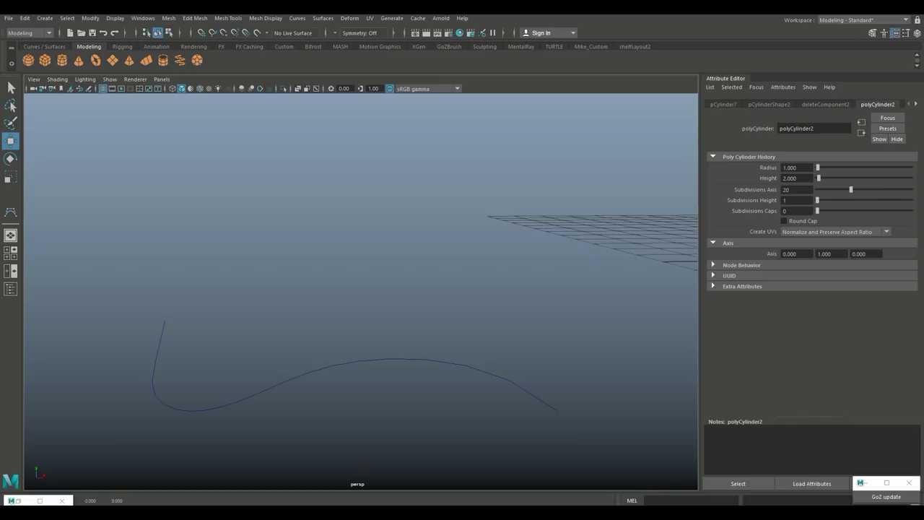
pyautogui.hotkey('ctrl', 'z')
pyautogui.click(246, 271)
pyautogui.click(202, 316)
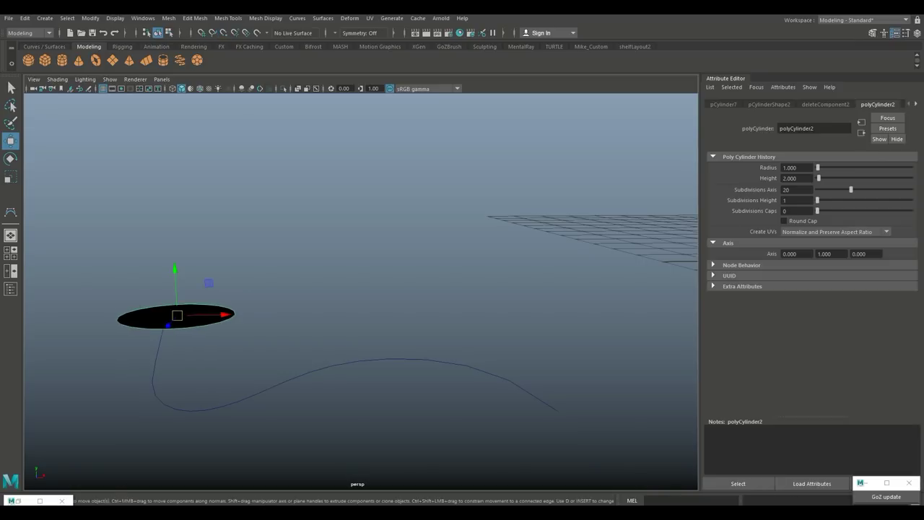
pyautogui.press('Delete')
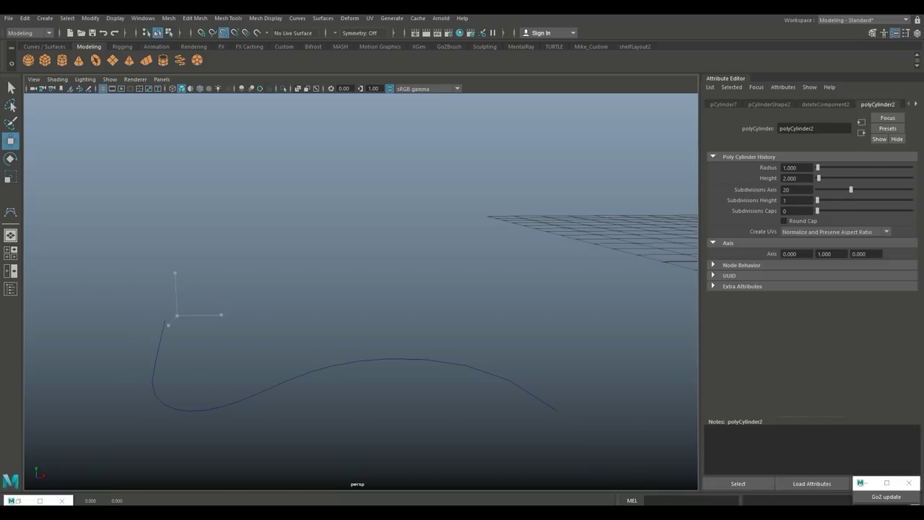
pyautogui.hotkey('ctrl', 'z')
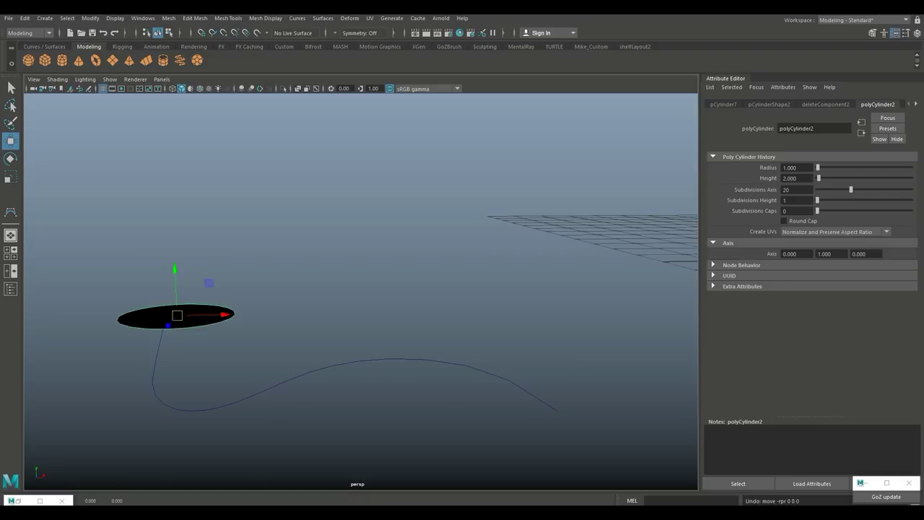
# Step: Center the disc on the curve's upper end and scale it uniformly to less than half its size
pyautogui.keyDown('alt'); pyautogui.moveTo(361, 303); pyautogui.dragTo(368, 274); pyautogui.keyUp('alt')
pyautogui.keyDown('alt'); pyautogui.moveTo(289, 303); pyautogui.dragTo(451, 287, button='middle'); pyautogui.keyUp('alt')
pyautogui.moveTo(355, 353); pyautogui.dragTo(341, 353)
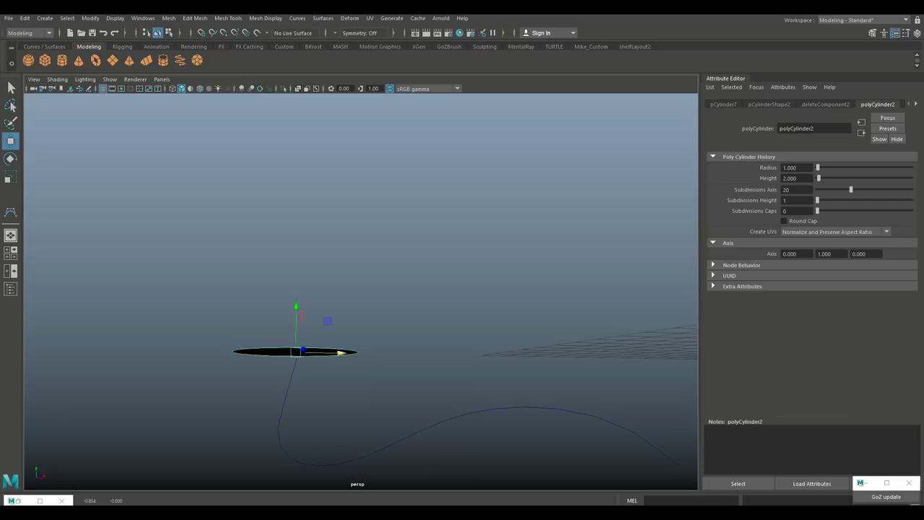
pyautogui.moveTo(296, 307); pyautogui.dragTo(368, 278)
pyautogui.keyDown('alt'); pyautogui.moveTo(289, 310); pyautogui.dragTo(431, 322, button='middle'); pyautogui.keyUp('alt')
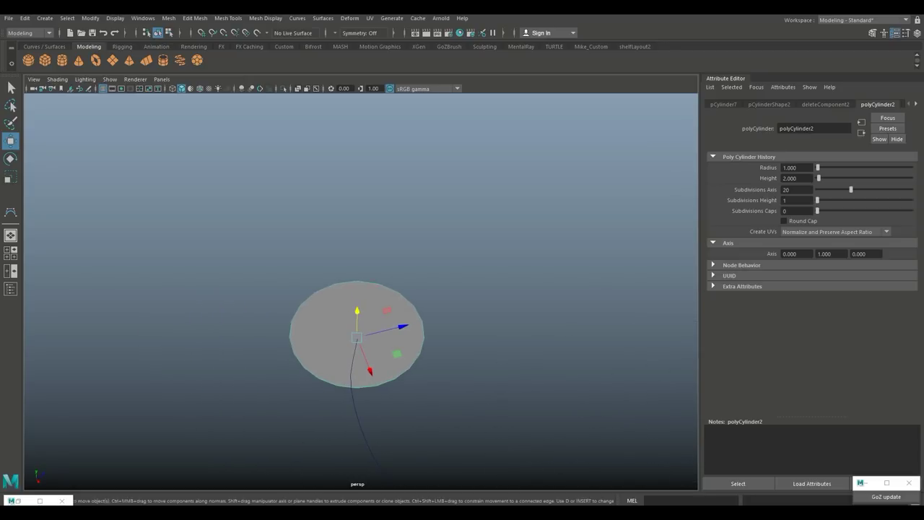
pyautogui.press('r')
pyautogui.moveTo(357, 337); pyautogui.dragTo(313, 338)
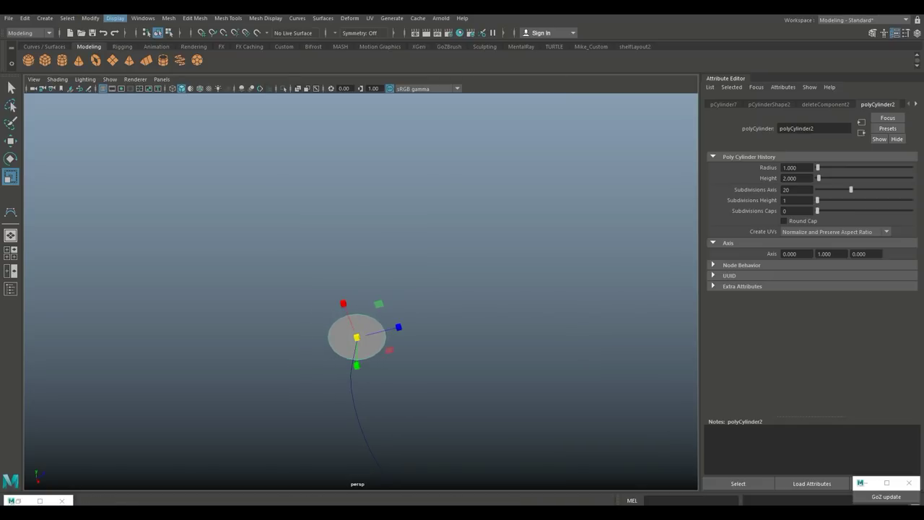
# Step: Unhide all hidden objects and compare the disc's size and position with the pin's shaft
pyautogui.click(115, 18)
pyautogui.moveTo(173, 78)
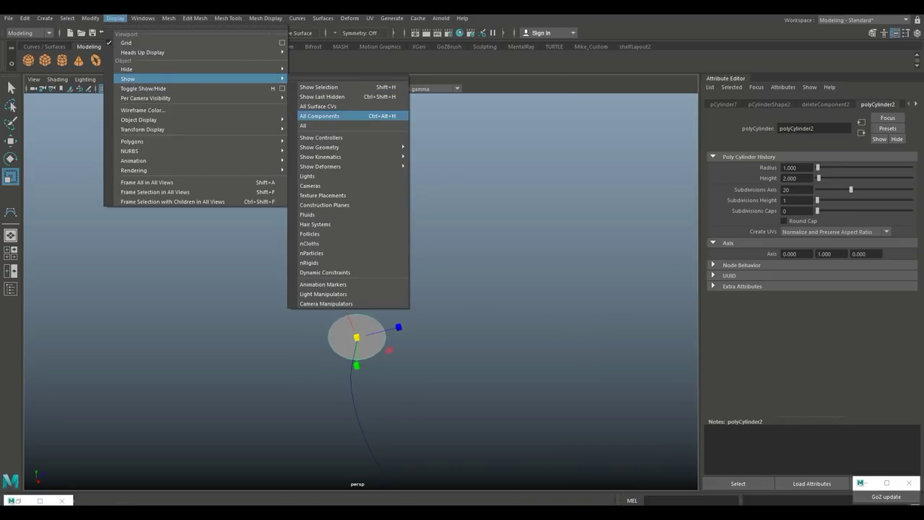
pyautogui.click(314, 126)
pyautogui.scroll(-5, 346, 289)
pyautogui.scroll(-5, 361, 291)
pyautogui.keyDown('alt'); pyautogui.moveTo(404, 253); pyautogui.dragTo(285, 335); pyautogui.keyUp('alt')
pyautogui.scroll(5, 361, 291)
pyautogui.scroll(5, 361, 292)
pyautogui.keyDown('alt'); pyautogui.moveTo(362, 317); pyautogui.dragTo(357, 253, button='middle'); pyautogui.keyUp('alt')
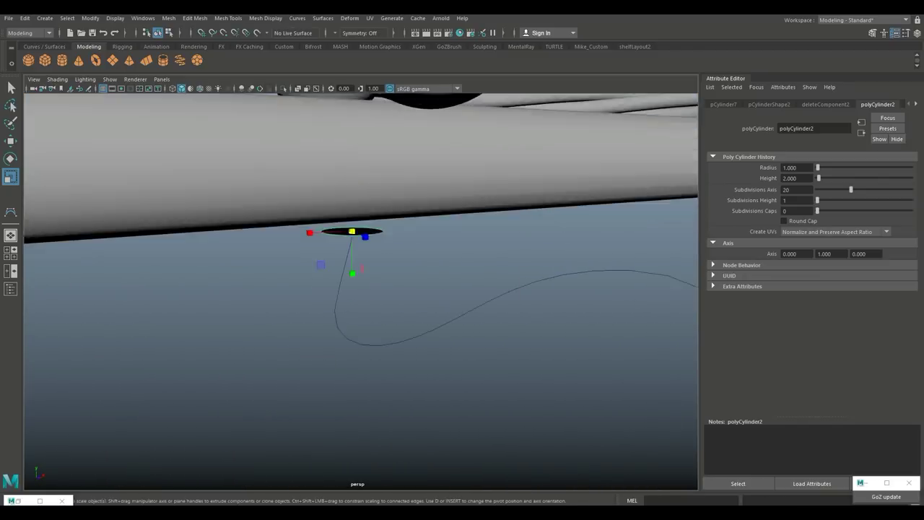
# Step: Extrude the disc's face along the curve with 19 divisions
pyautogui.scroll(3, 361, 292)
pyautogui.keyDown('alt'); pyautogui.moveTo(361, 303); pyautogui.dragTo(357, 231); pyautogui.keyUp('alt')
pyautogui.keyDown('alt'); pyautogui.moveTo(369, 281); pyautogui.dragTo(357, 274); pyautogui.keyUp('alt')
pyautogui.moveTo(358, 271)
pyautogui.mouseDown(button='right')
pyautogui.moveTo(384, 245)
pyautogui.moveTo(359, 254)
pyautogui.mouseUp(button='right')
pyautogui.click(358, 275)
pyautogui.keyDown('shift'); pyautogui.click(337, 339); pyautogui.keyUp('shift')
pyautogui.hotkey('ctrl', 'e')
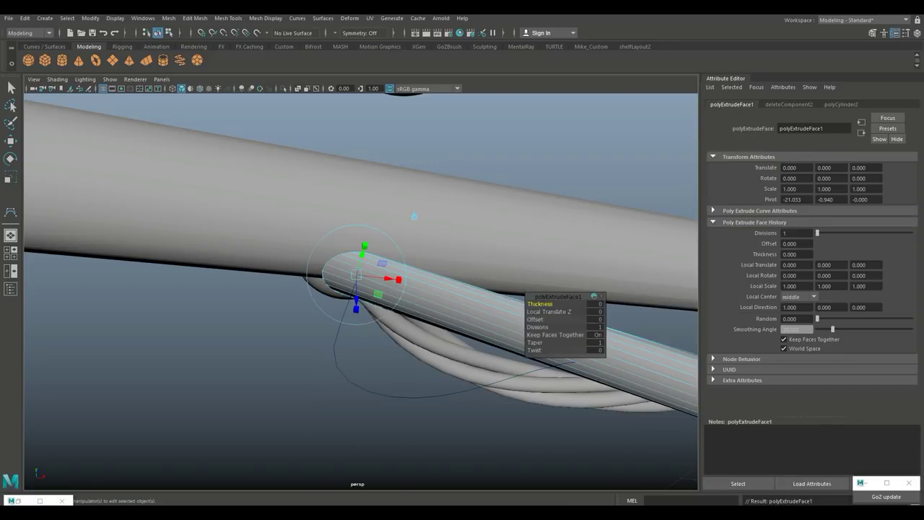
pyautogui.click(538, 327)
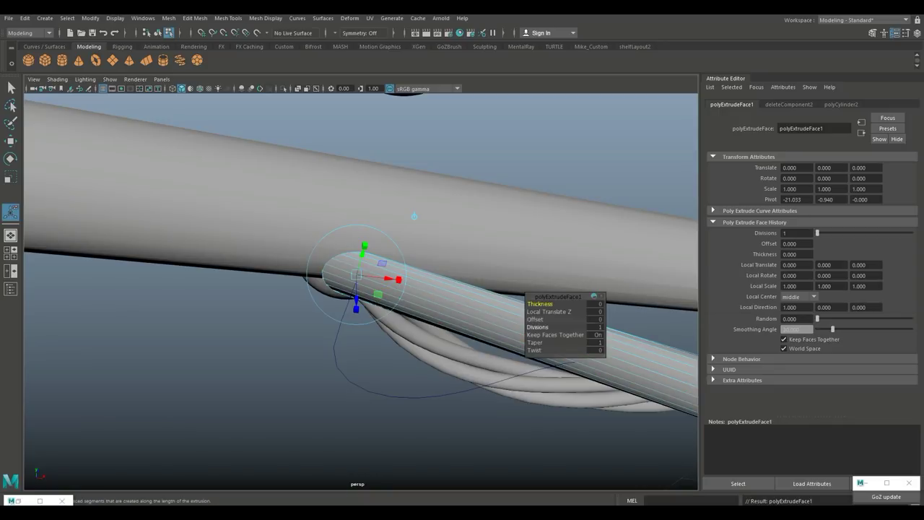
pyautogui.moveTo(538, 327); pyautogui.dragTo(661, 327, button='middle')
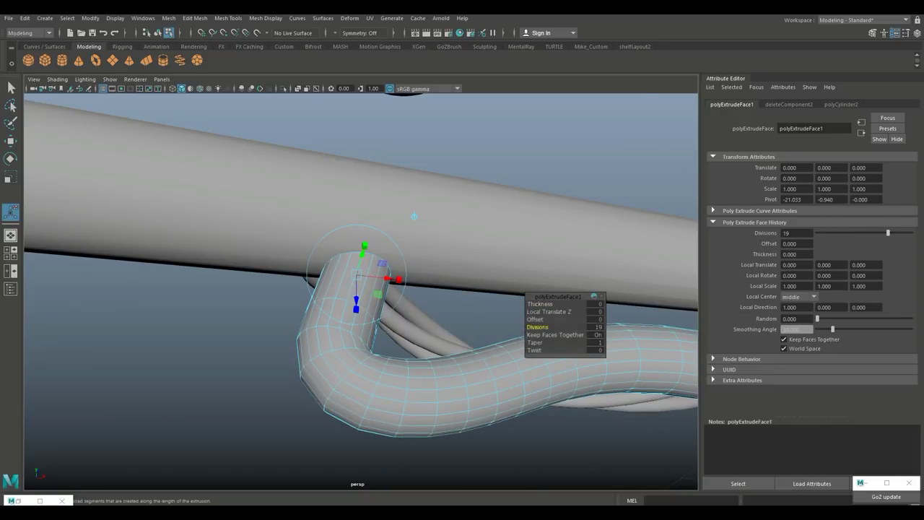
# Step: Set the extrusion's Taper to 0 so the tail narrows to a point at its far end
pyautogui.scroll(-3, 505, 346)
pyautogui.keyDown('alt'); pyautogui.moveTo(506, 346); pyautogui.dragTo(440, 369); pyautogui.keyUp('alt')
pyautogui.moveTo(535, 342); pyautogui.dragTo(499, 342)
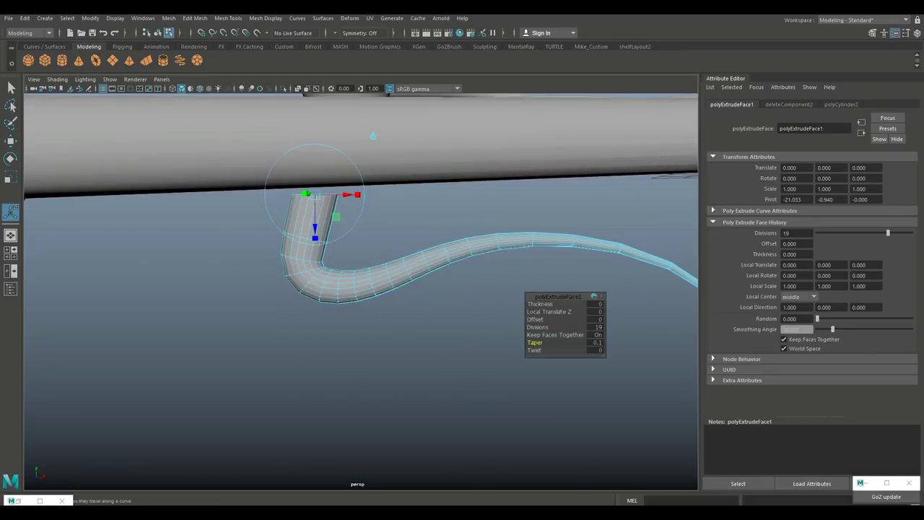
pyautogui.keyDown('alt'); pyautogui.moveTo(498, 343); pyautogui.dragTo(365, 328, button='middle'); pyautogui.keyUp('alt')
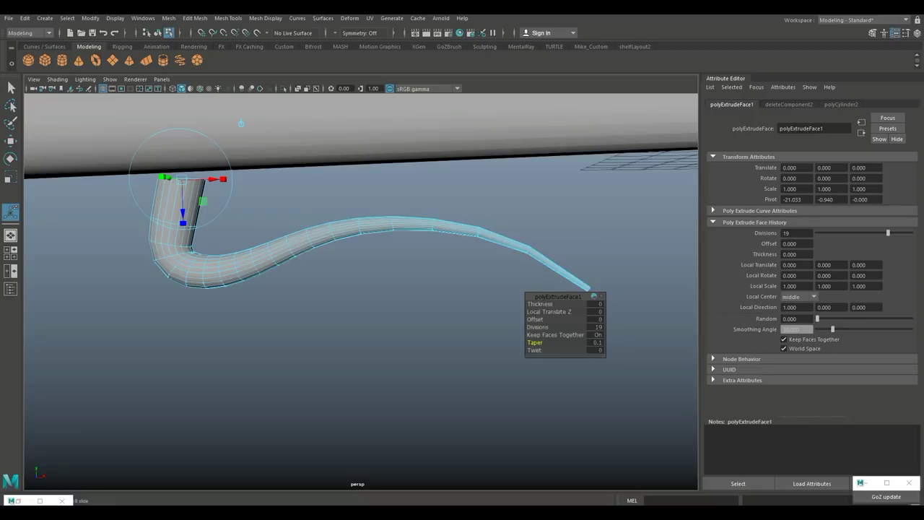
pyautogui.moveTo(535, 342); pyautogui.dragTo(527, 342)
pyautogui.keyDown('alt'); pyautogui.moveTo(527, 342); pyautogui.dragTo(462, 325, button='right'); pyautogui.keyUp('alt')
pyautogui.moveTo(462, 325)
pyautogui.keyDown('alt'); pyautogui.mouseDown()
pyautogui.moveTo(441, 332)
pyautogui.moveTo(455, 321)
pyautogui.mouseUp(); pyautogui.keyUp('alt')
pyautogui.keyDown('alt'); pyautogui.moveTo(322, 262); pyautogui.dragTo(347, 271, button='middle'); pyautogui.keyUp('alt')
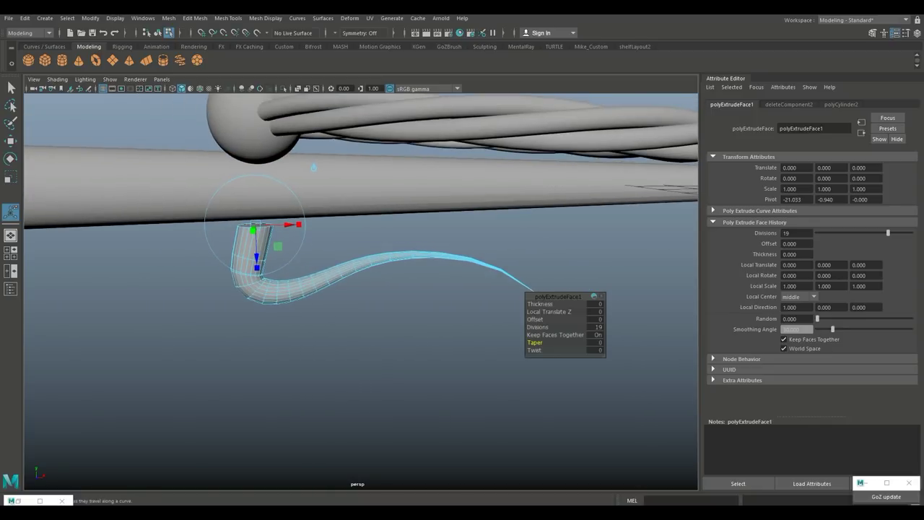
# Step: Return the extruded tail to object mode and delete its construction history
pyautogui.moveTo(347, 271); pyautogui.dragTo(431, 222, button='right')
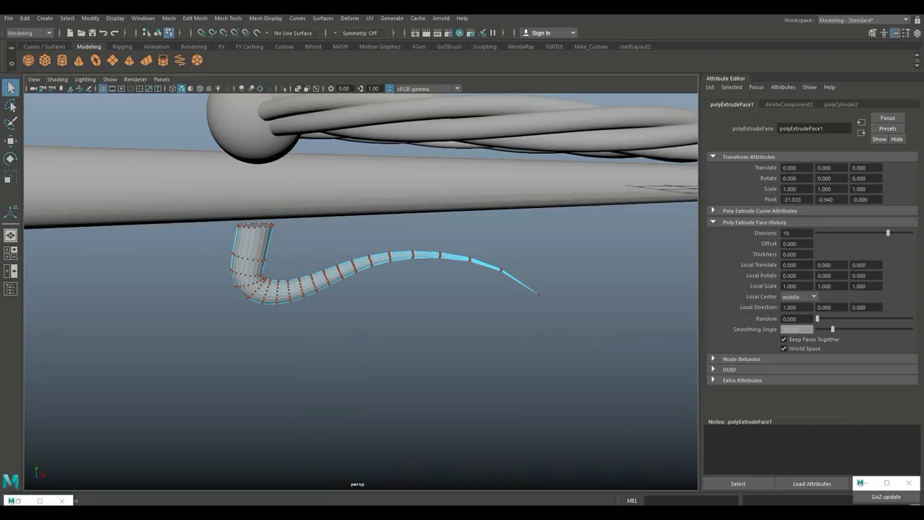
pyautogui.moveTo(365, 225); pyautogui.dragTo(409, 213, button='right')
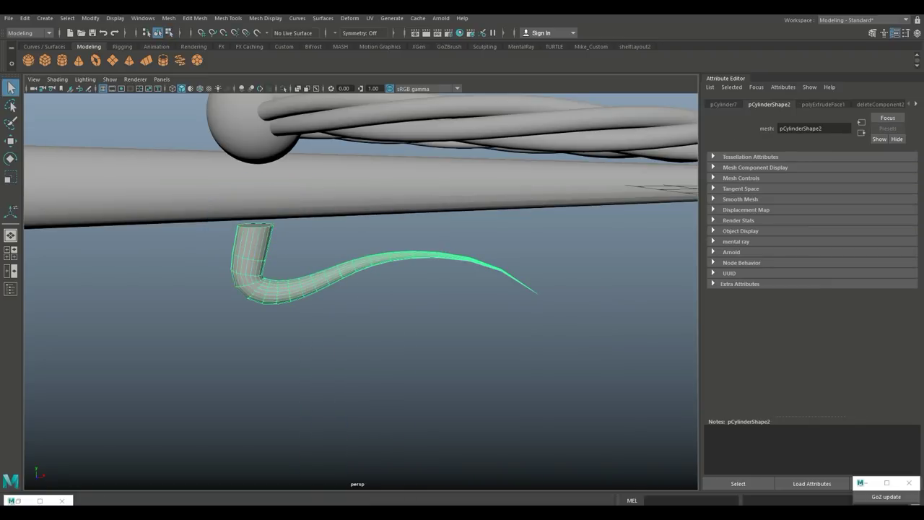
pyautogui.click(24, 19)
pyautogui.moveTo(91, 132)
pyautogui.click(201, 140)
# Step: Delete the curve that guided the tail's extrusion
pyautogui.click(10, 288)
pyautogui.click(37, 215)
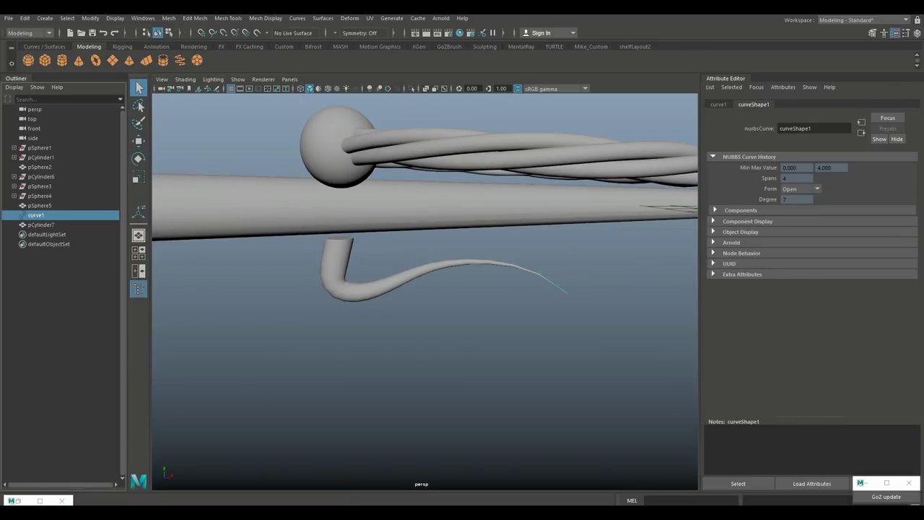
pyautogui.press('Delete')
# Step: Delete the cap face at the tail's thick upper end and return the tail to object mode
pyautogui.click(353, 291)
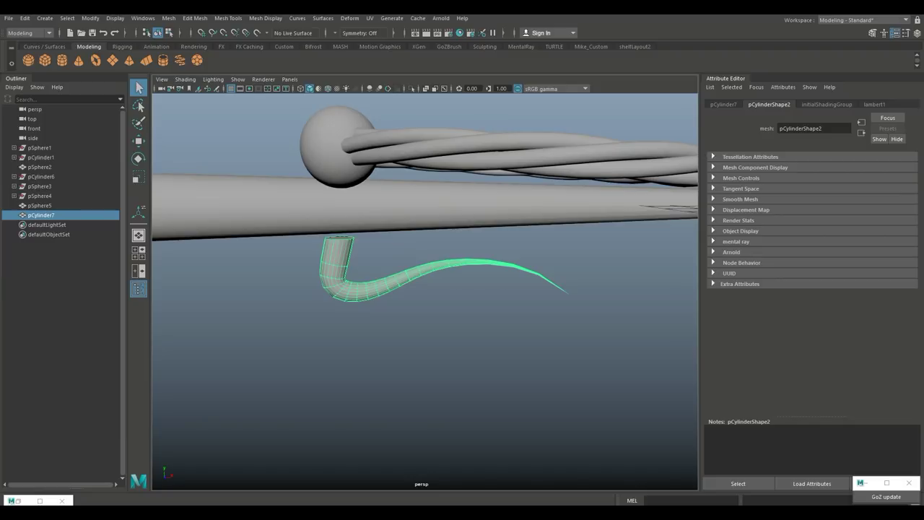
pyautogui.scroll(4, 376, 289)
pyautogui.keyDown('alt'); pyautogui.moveTo(375, 289); pyautogui.dragTo(426, 335, button='middle'); pyautogui.keyUp('alt')
pyautogui.moveTo(347, 225); pyautogui.dragTo(346, 253, button='right')
pyautogui.click(345, 255)
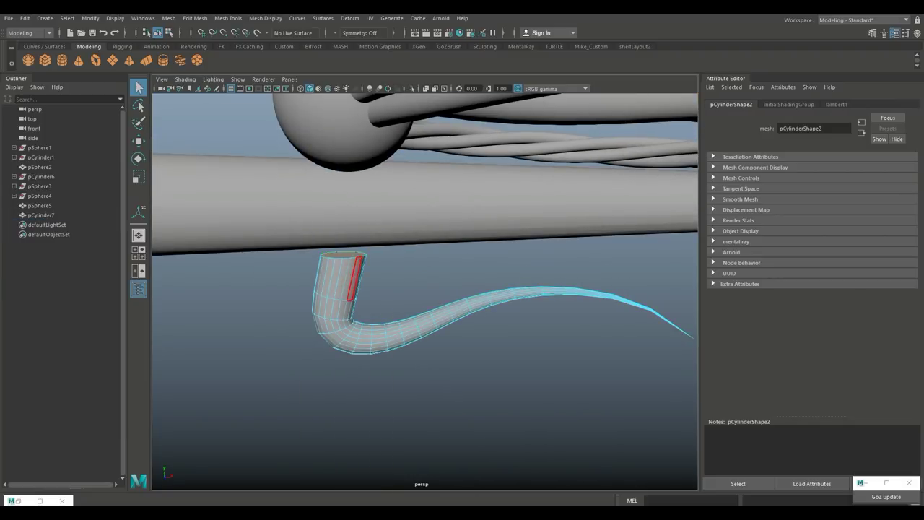
pyautogui.press('Delete')
pyautogui.moveTo(349, 225); pyautogui.dragTo(389, 221, button='right')
pyautogui.moveTo(352, 268); pyautogui.dragTo(388, 209, button='right')
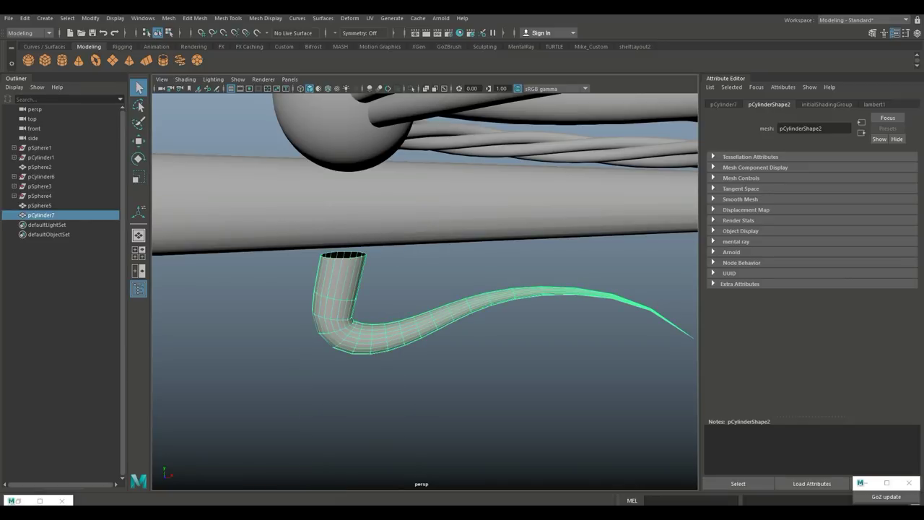
# Step: Raise the tail so its open end meets the underside of the pin's shaft, and deselect it
pyautogui.press('w')
pyautogui.moveTo(341, 207); pyautogui.dragTo(341, 190)
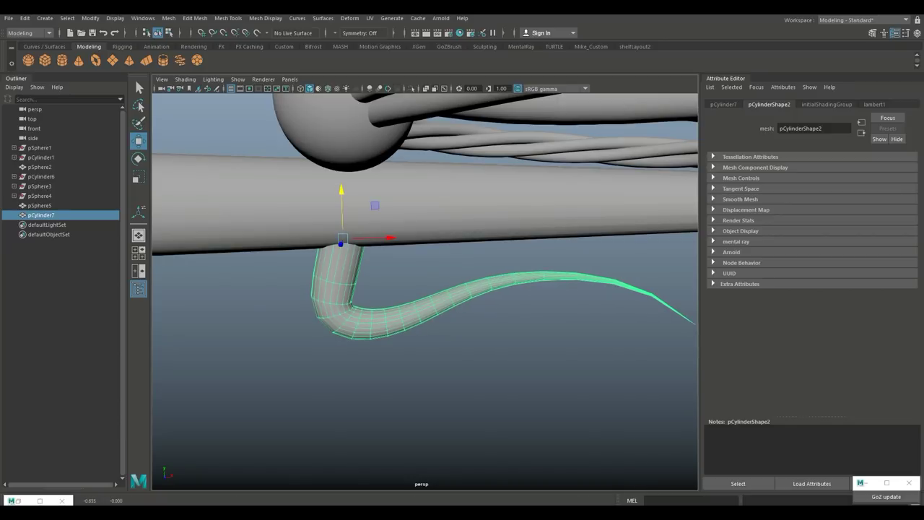
pyautogui.click(434, 390)
# Step: Draw a CV curve in the front view, starting as a spiral above the rope ring and waving along the shaft to an upturned hook
pyautogui.scroll(-10, 433, 361)
pyautogui.keyDown('alt'); pyautogui.moveTo(433, 325); pyautogui.dragTo(449, 305); pyautogui.keyUp('alt')
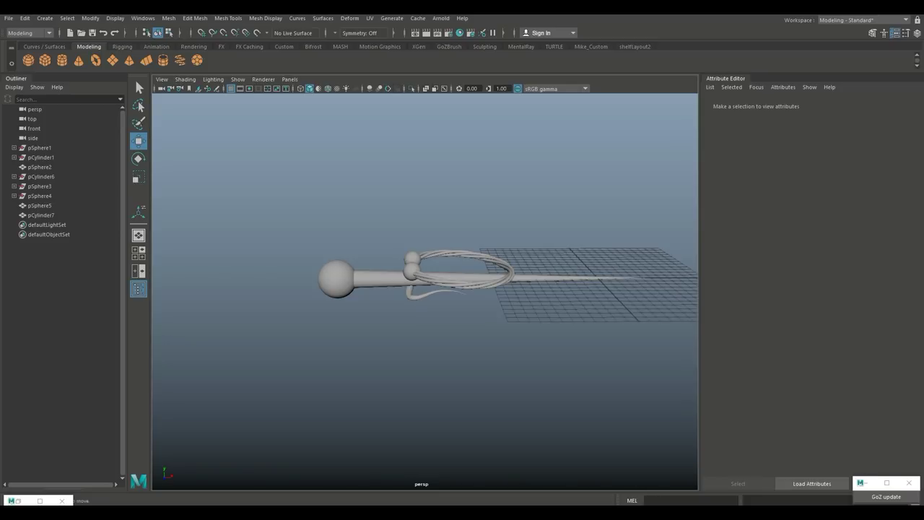
pyautogui.click(138, 253)
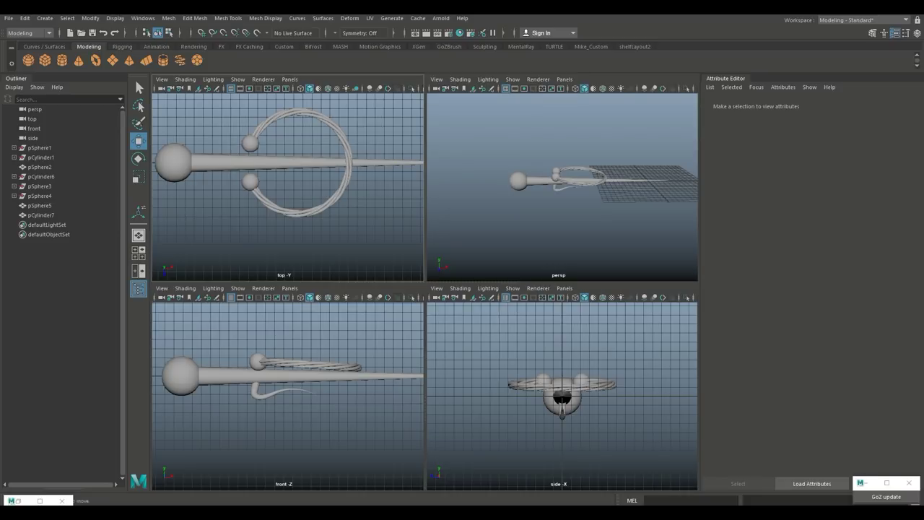
pyautogui.press('space')
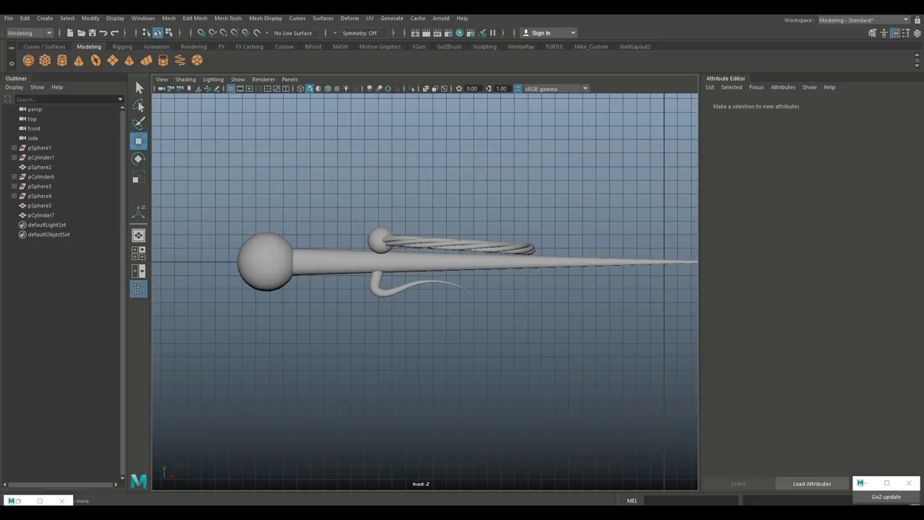
pyautogui.keyDown('alt'); pyautogui.moveTo(339, 303); pyautogui.dragTo(341, 343, button='middle'); pyautogui.keyUp('alt')
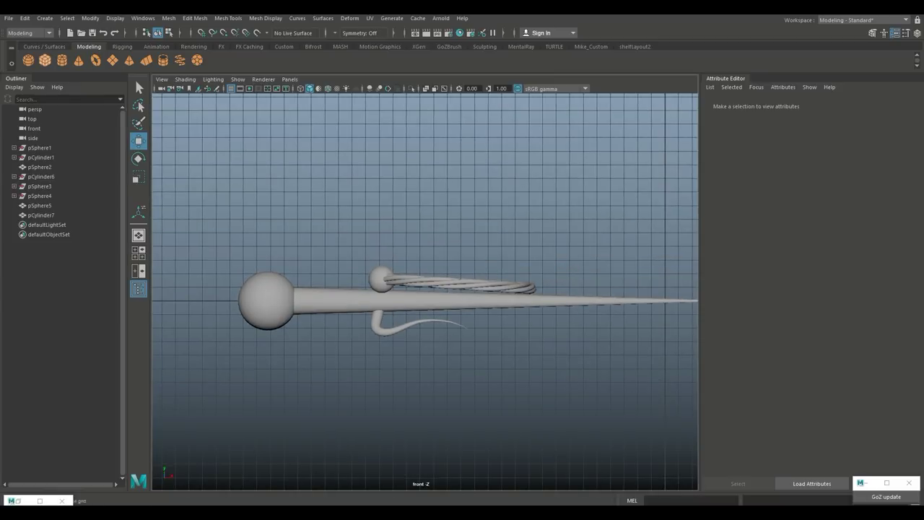
pyautogui.click(45, 18)
pyautogui.moveTo(65, 91)
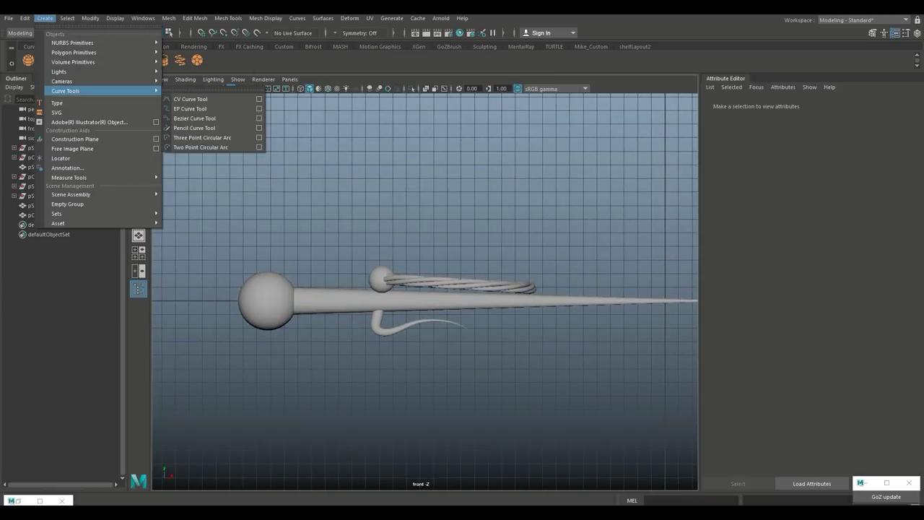
pyautogui.click(189, 99)
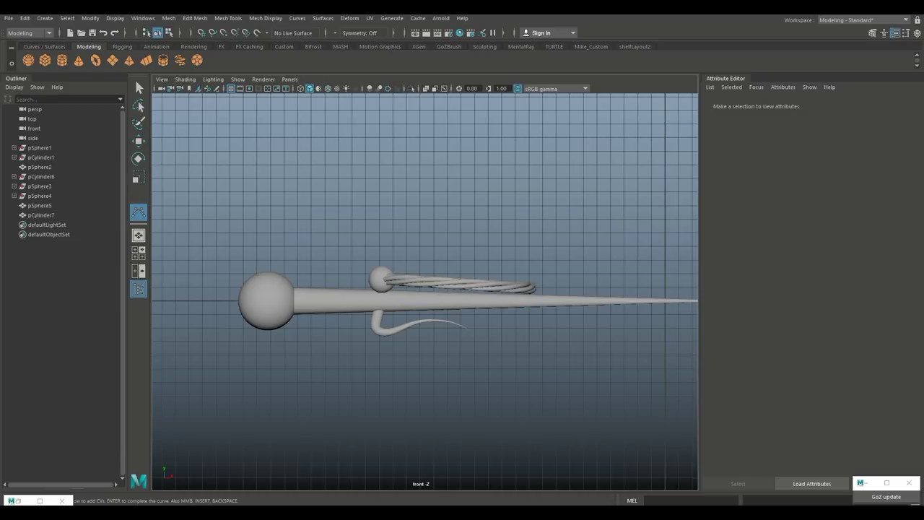
pyautogui.click(371, 215)
pyautogui.click(372, 229)
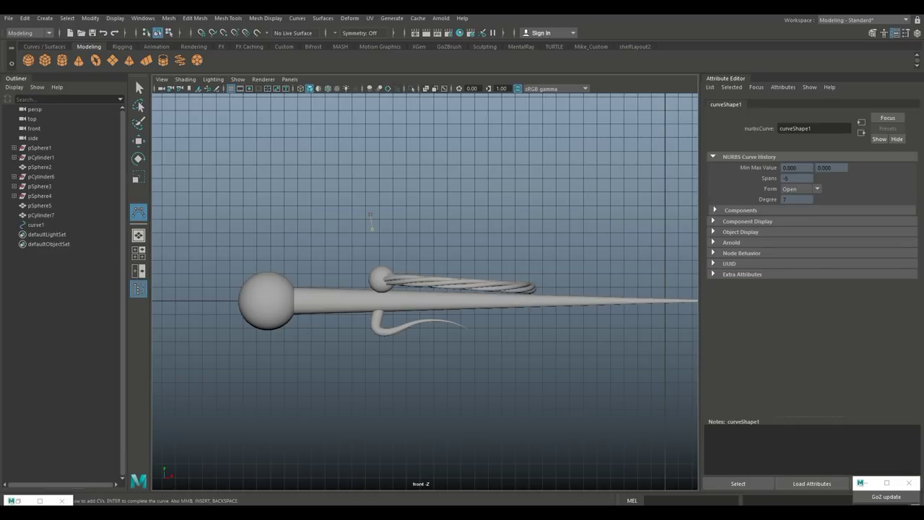
pyautogui.click(409, 210)
pyautogui.click(394, 191)
pyautogui.click(367, 184)
pyautogui.click(337, 194)
pyautogui.click(328, 216)
pyautogui.click(319, 241)
pyautogui.click(323, 273)
pyautogui.click(336, 284)
pyautogui.click(353, 288)
pyautogui.click(421, 273)
pyautogui.click(449, 275)
pyautogui.click(475, 291)
pyautogui.click(503, 292)
pyautogui.click(516, 277)
pyautogui.click(538, 268)
pyautogui.click(558, 270)
pyautogui.click(583, 280)
pyautogui.click(610, 293)
pyautogui.click(623, 297)
pyautogui.click(654, 296)
pyautogui.click(663, 286)
pyautogui.click(664, 270)
pyautogui.click(650, 264)
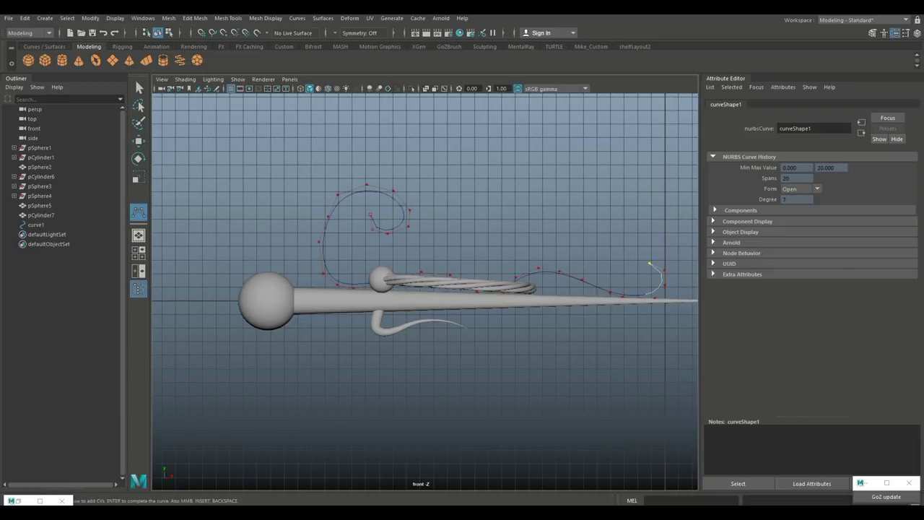
pyautogui.press('Return')
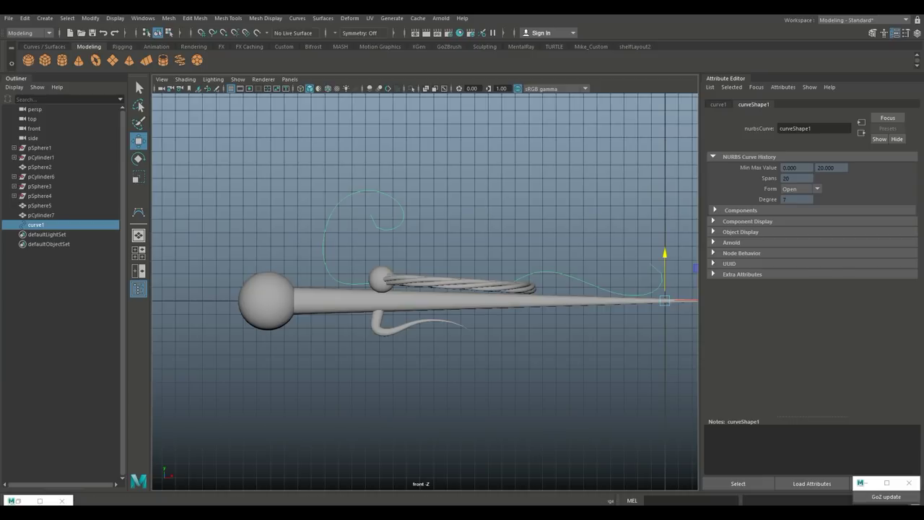
# Step: Create a polygon cylinder, raise it above the pin's tip in the perspective view, and set its Subdivisions Caps to 0
pyautogui.press('space')
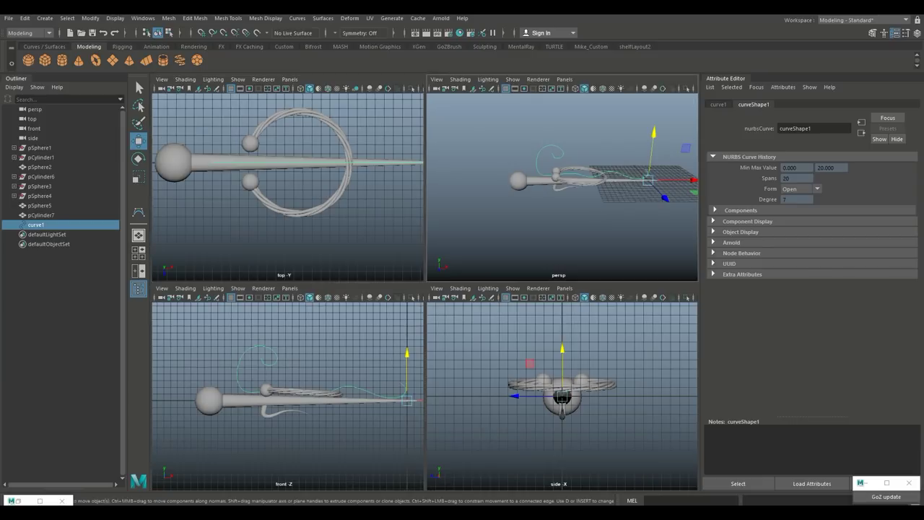
pyautogui.press('space')
pyautogui.scroll(5, 424, 292)
pyautogui.keyDown('alt'); pyautogui.moveTo(425, 291); pyautogui.dragTo(426, 312); pyautogui.keyUp('alt')
pyautogui.keyDown('alt'); pyautogui.moveTo(426, 312); pyautogui.dragTo(303, 311, button='right'); pyautogui.keyUp('alt')
pyautogui.keyDown('alt'); pyautogui.moveTo(303, 311); pyautogui.dragTo(297, 319); pyautogui.keyUp('alt')
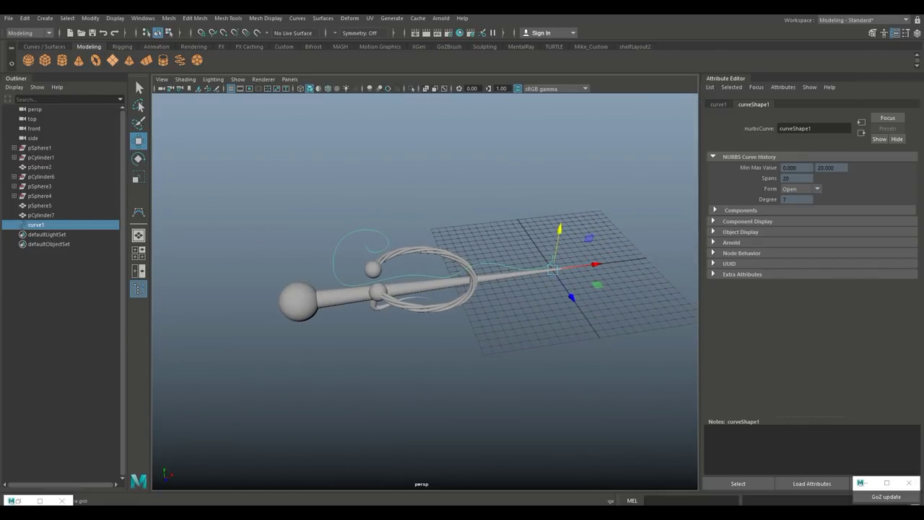
pyautogui.click(62, 60)
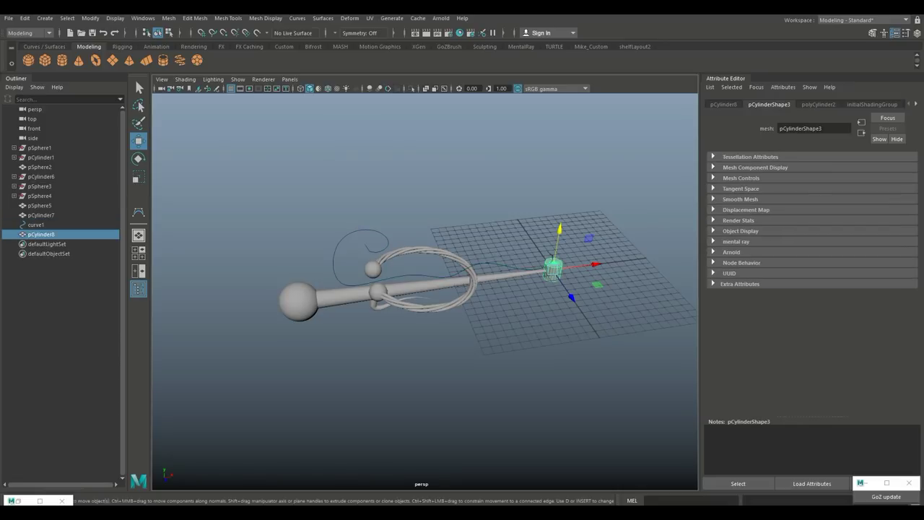
pyautogui.moveTo(559, 229); pyautogui.dragTo(571, 167)
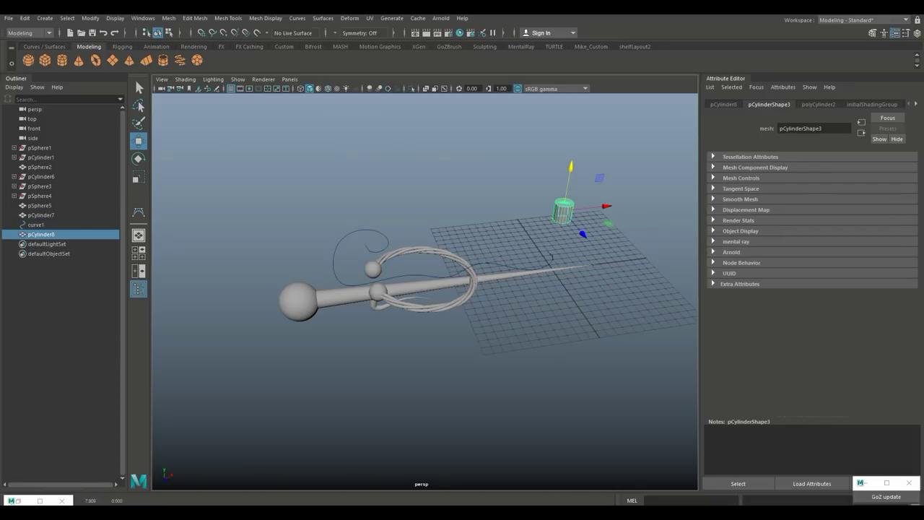
pyautogui.click(818, 104)
pyautogui.doubleClick(791, 211)
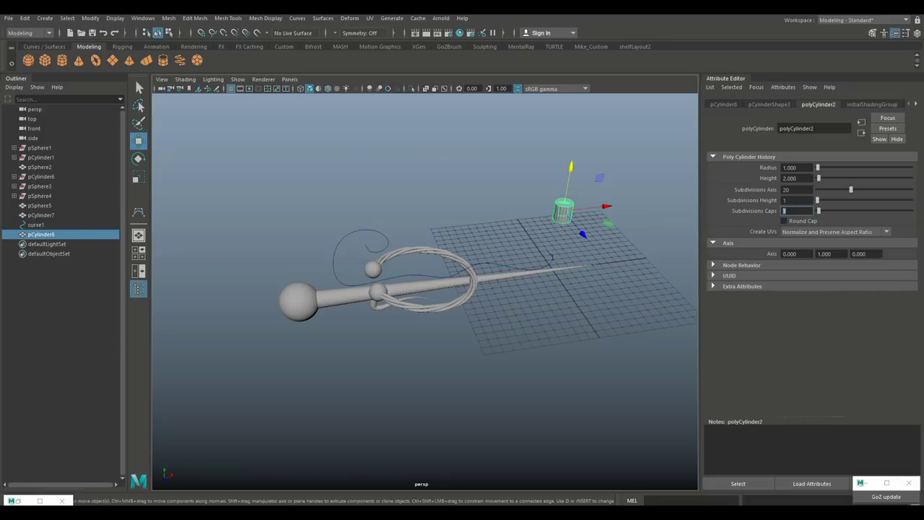
# Step: Delete the new cylinder's side and bottom faces, leaving only the top cap as a flat disc
pyautogui.scroll(8, 425, 292)
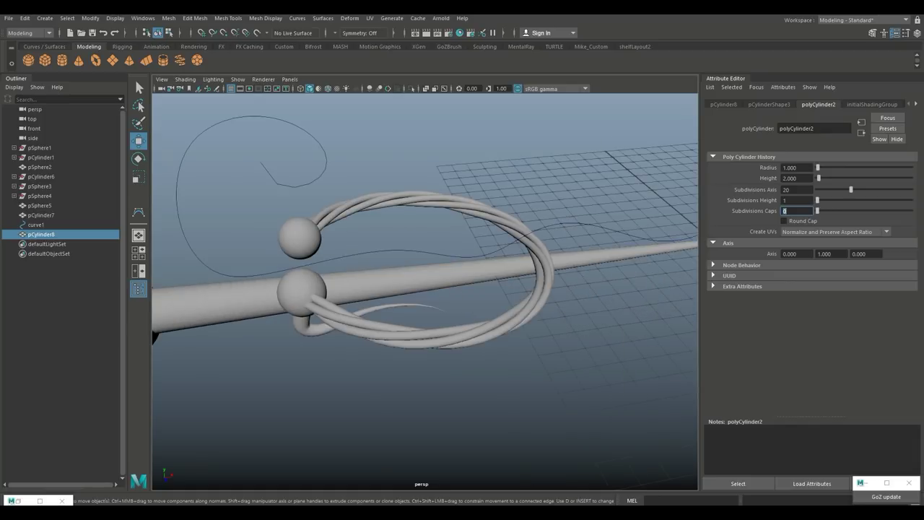
pyautogui.keyDown('alt'); pyautogui.moveTo(563, 188); pyautogui.dragTo(386, 260, button='middle'); pyautogui.keyUp('alt')
pyautogui.moveTo(557, 169); pyautogui.dragTo(557, 195, button='right')
pyautogui.keyDown('alt'); pyautogui.moveTo(561, 189); pyautogui.dragTo(543, 160); pyautogui.keyUp('alt')
pyautogui.moveTo(628, 242); pyautogui.dragTo(628, 243)
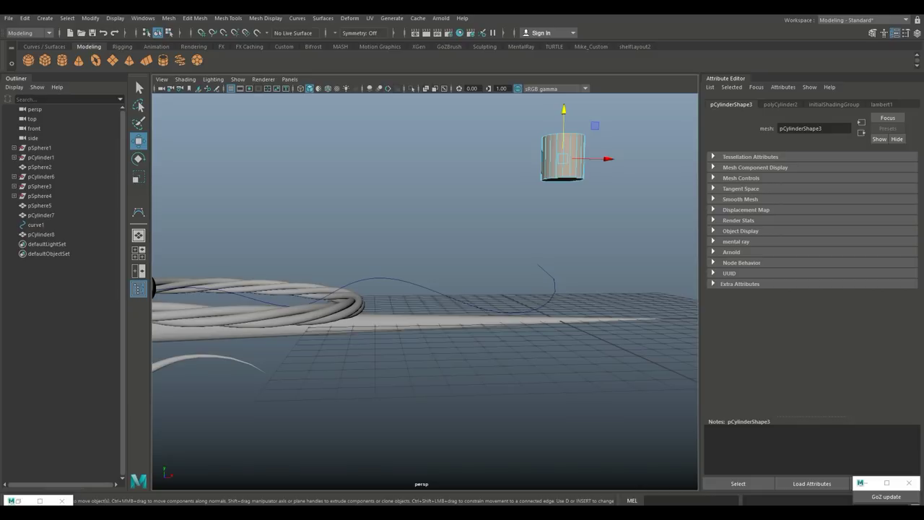
pyautogui.press('Delete')
# Step: Move the disc over and down to the inner end of the curve's spiral
pyautogui.click(564, 136)
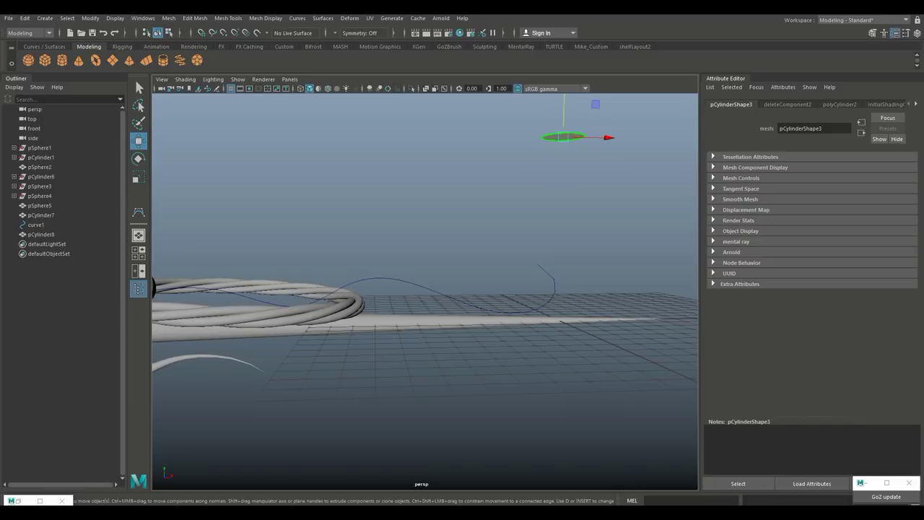
pyautogui.scroll(-6, 514, 225)
pyautogui.keyDown('alt'); pyautogui.moveTo(514, 226); pyautogui.dragTo(547, 273); pyautogui.keyUp('alt')
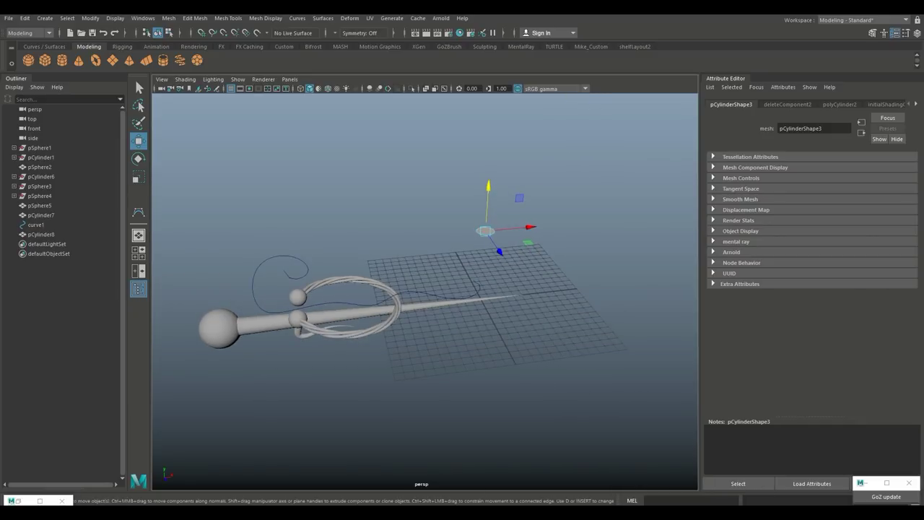
pyautogui.moveTo(532, 226); pyautogui.dragTo(331, 245)
pyautogui.moveTo(276, 205); pyautogui.dragTo(280, 227)
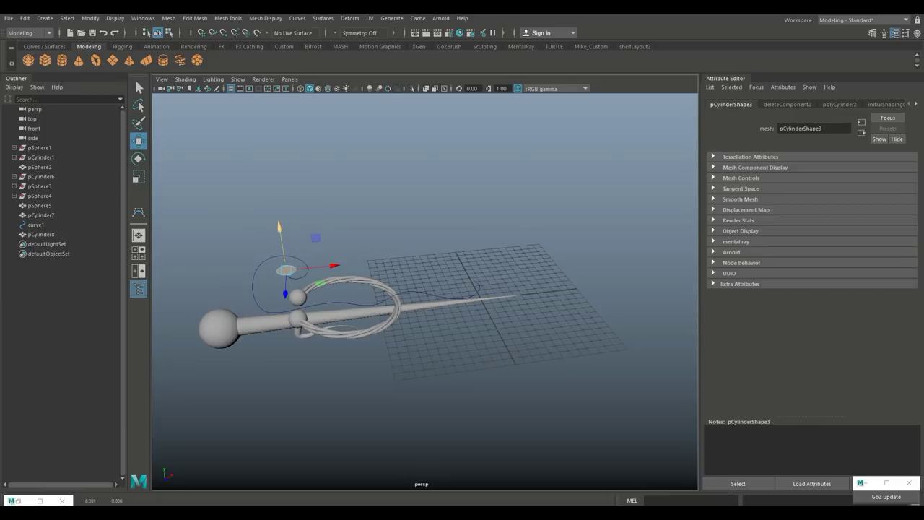
# Step: Rotate the disc to face downward and align it with the start of the spiral curve
pyautogui.press('f')
pyautogui.scroll(-6, 425, 292)
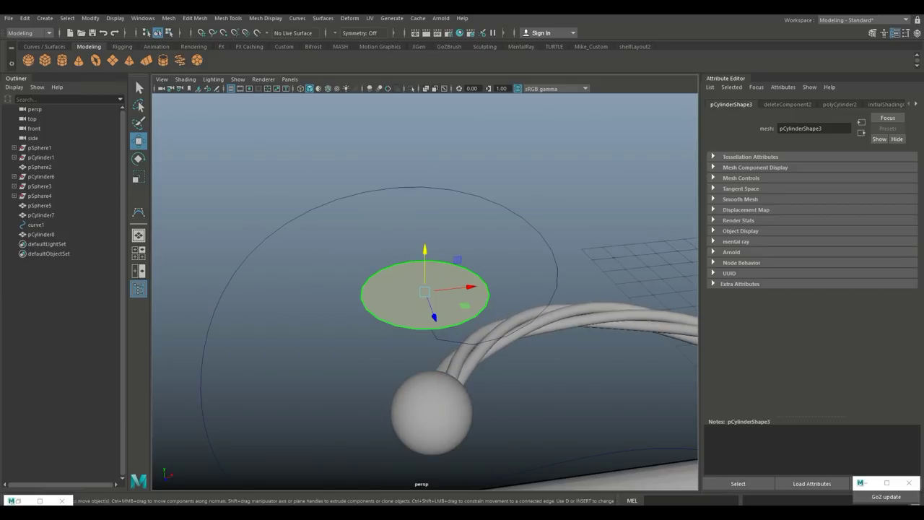
pyautogui.press('e')
pyautogui.moveTo(396, 267); pyautogui.dragTo(450, 215)
pyautogui.scroll(5, 463, 289)
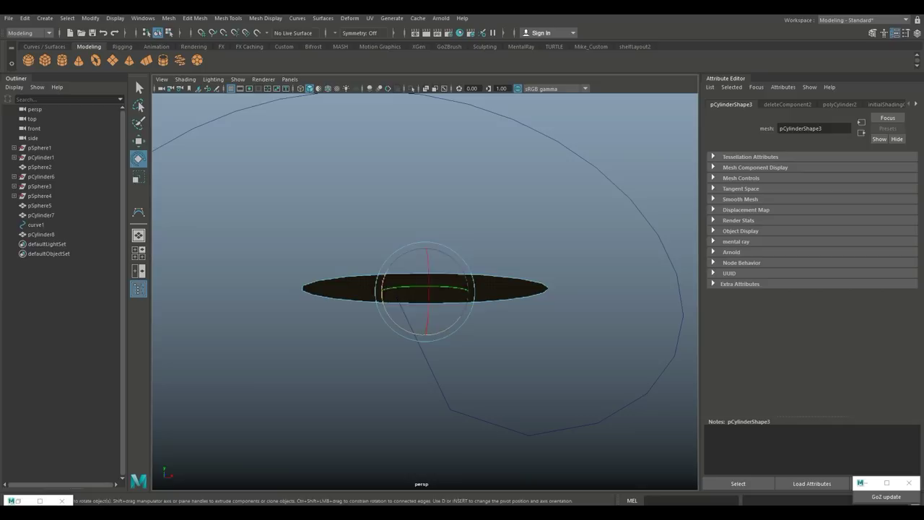
pyautogui.press('w')
pyautogui.moveTo(470, 292); pyautogui.dragTo(445, 383)
# Step: Scale the disc down evenly in its own plane to a narrower profile
pyautogui.scroll(-12, 424, 292)
pyautogui.keyDown('alt'); pyautogui.moveTo(425, 321); pyautogui.dragTo(420, 292, button='middle'); pyautogui.keyUp('alt')
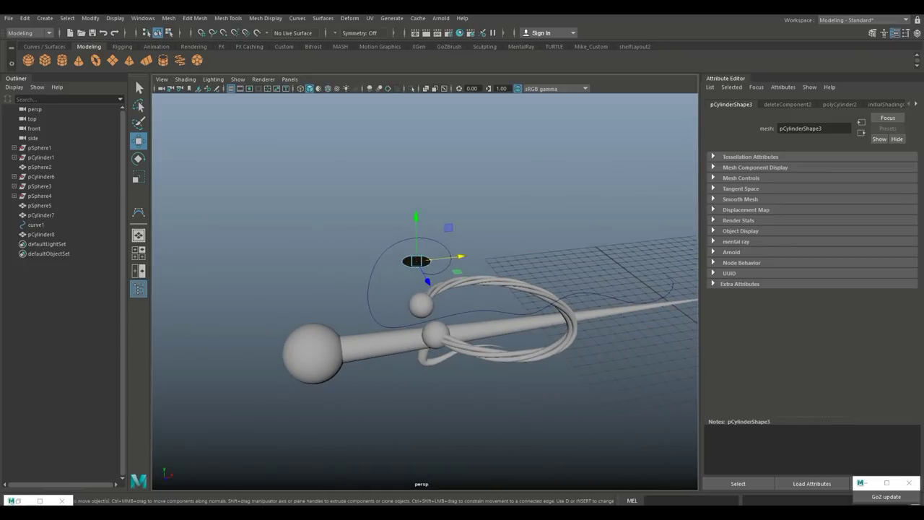
pyautogui.scroll(5, 422, 292)
pyautogui.press('r')
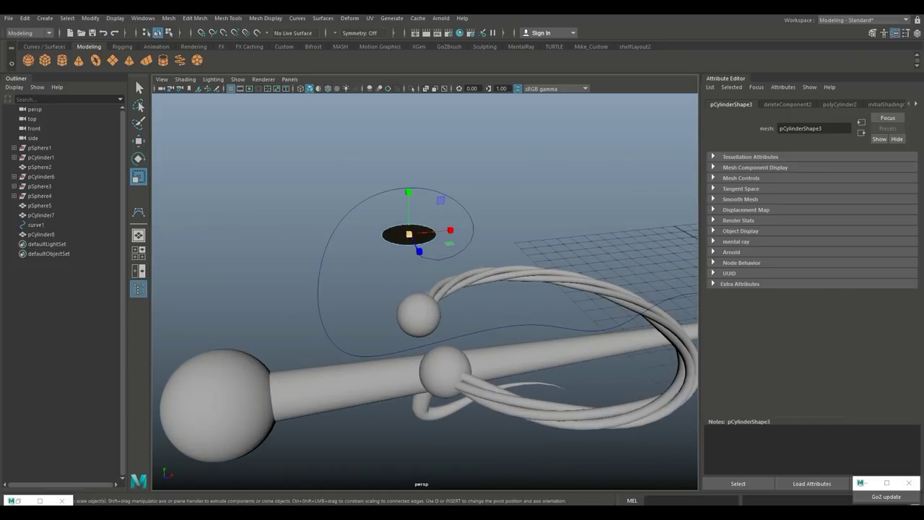
pyautogui.moveTo(449, 244); pyautogui.dragTo(429, 239)
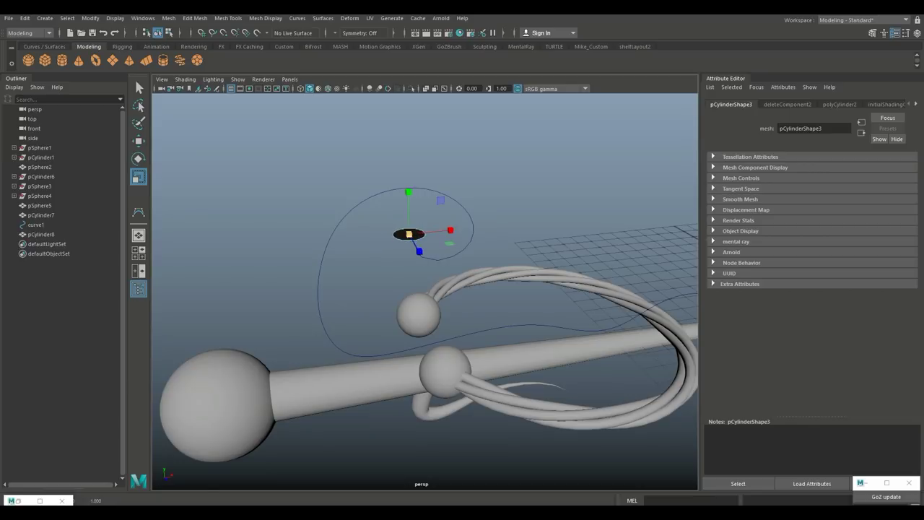
# Step: Extrude the disc's face with the spiral curve selected as its path
pyautogui.scroll(5, 425, 292)
pyautogui.keyDown('alt'); pyautogui.moveTo(425, 292); pyautogui.dragTo(427, 244); pyautogui.keyUp('alt')
pyautogui.moveTo(373, 159); pyautogui.dragTo(374, 186, button='right')
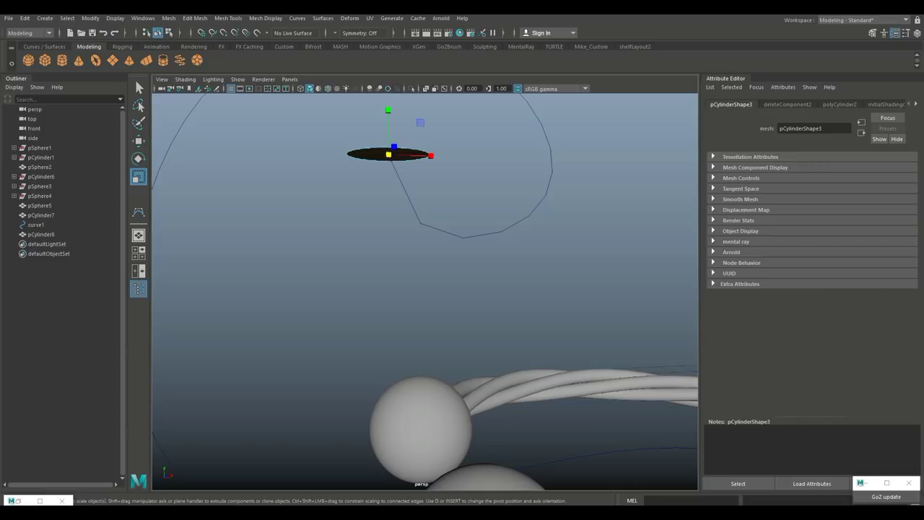
pyautogui.keyDown('shift'); pyautogui.click(412, 203); pyautogui.keyUp('shift')
pyautogui.hotkey('ctrl', 'e')
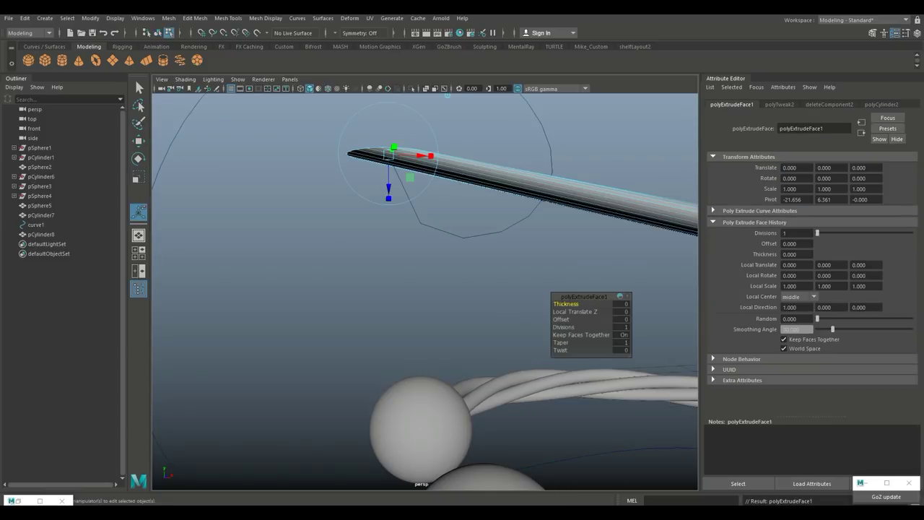
# Step: Set the spiral extrusion's Divisions to 75 so it follows the curve smoothly
pyautogui.scroll(-8, 425, 292)
pyautogui.moveTo(564, 327); pyautogui.dragTo(657, 327)
pyautogui.click(622, 327)
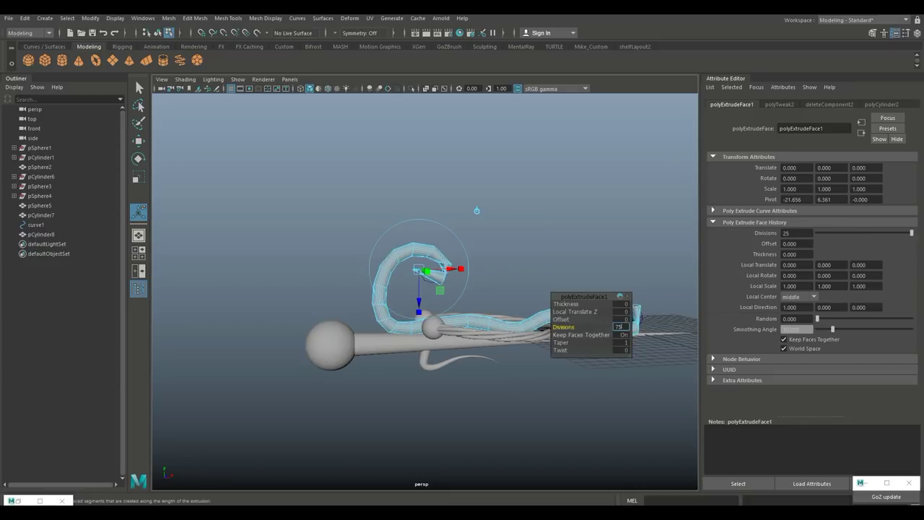
pyautogui.write('75')
pyautogui.press('Return')
# Step: Set the spiral extrusion's Taper to 0.1 so it narrows toward the pin's tip
pyautogui.scroll(4, 424, 291)
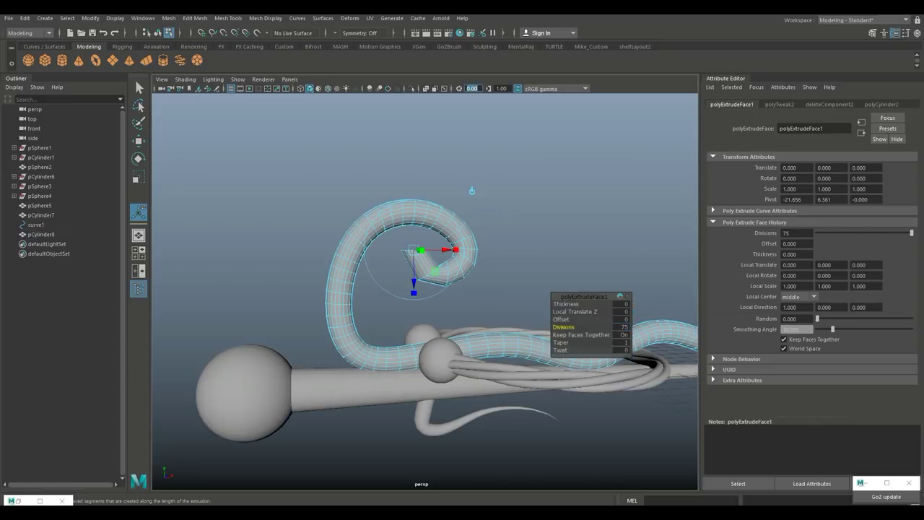
pyautogui.keyDown('alt'); pyautogui.moveTo(520, 303); pyautogui.dragTo(470, 283, button='middle'); pyautogui.keyUp('alt')
pyautogui.moveTo(561, 343); pyautogui.dragTo(539, 343)
pyautogui.keyDown('alt'); pyautogui.moveTo(505, 311); pyautogui.dragTo(404, 302, button='middle'); pyautogui.keyUp('alt')
pyautogui.click(622, 343)
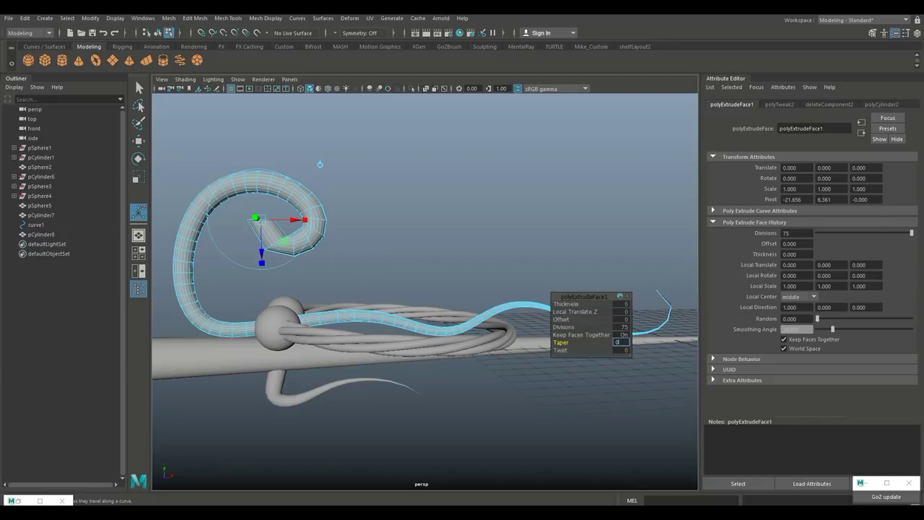
pyautogui.press('Return')
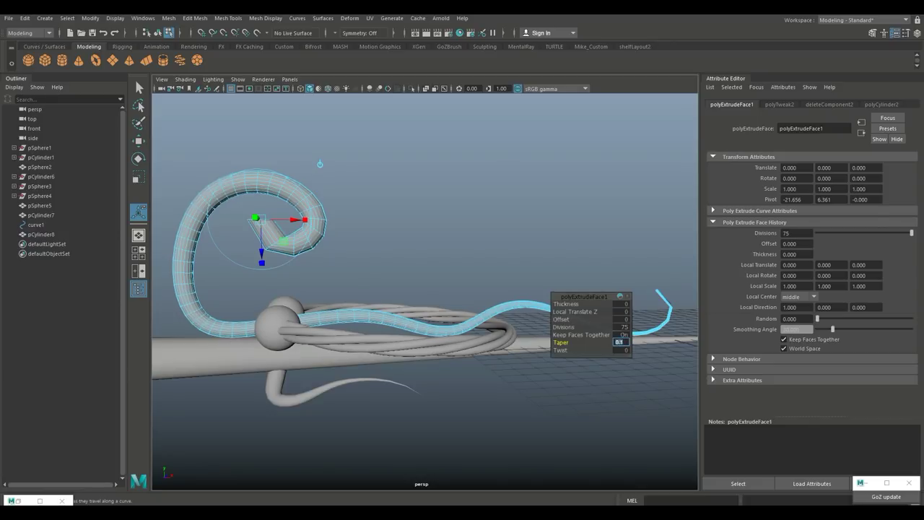
# Step: Set the spiral extrusion's Taper to 0.05 and deselect the extrusion
pyautogui.press('Return')
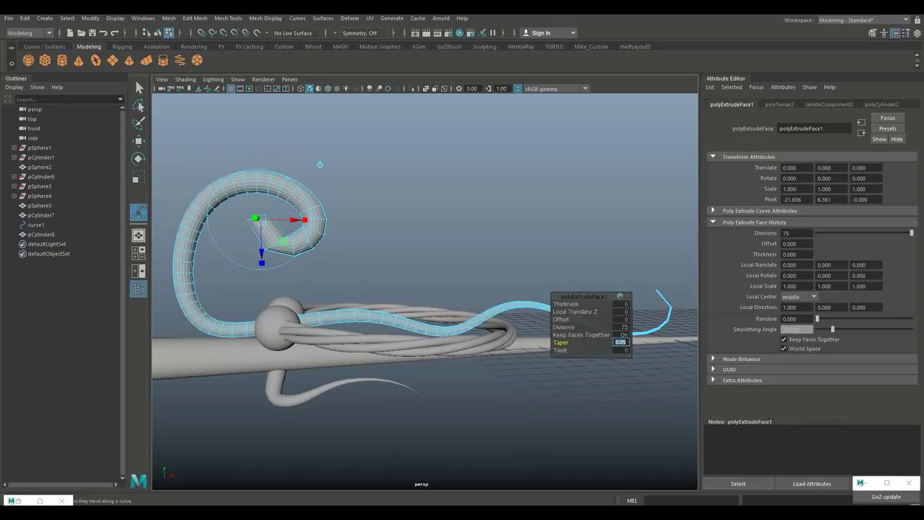
pyautogui.click(448, 217)
# Step: Rotate the edge loop at the sharp bend near the tendril's thick inner end to even out the kink
pyautogui.scroll(4, 425, 292)
pyautogui.keyDown('alt'); pyautogui.moveTo(390, 289); pyautogui.dragTo(484, 293, button='middle'); pyautogui.keyUp('alt')
pyautogui.keyDown('alt'); pyautogui.moveTo(405, 275); pyautogui.dragTo(408, 298); pyautogui.keyUp('alt')
pyautogui.keyDown('alt'); pyautogui.moveTo(335, 260); pyautogui.dragTo(417, 282, button='middle'); pyautogui.keyUp('alt')
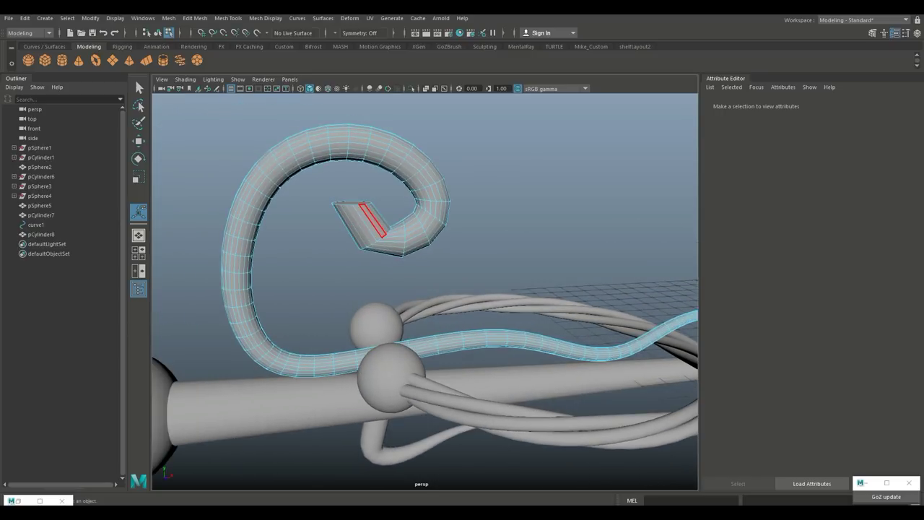
pyautogui.moveTo(382, 226); pyautogui.dragTo(382, 200, button='right')
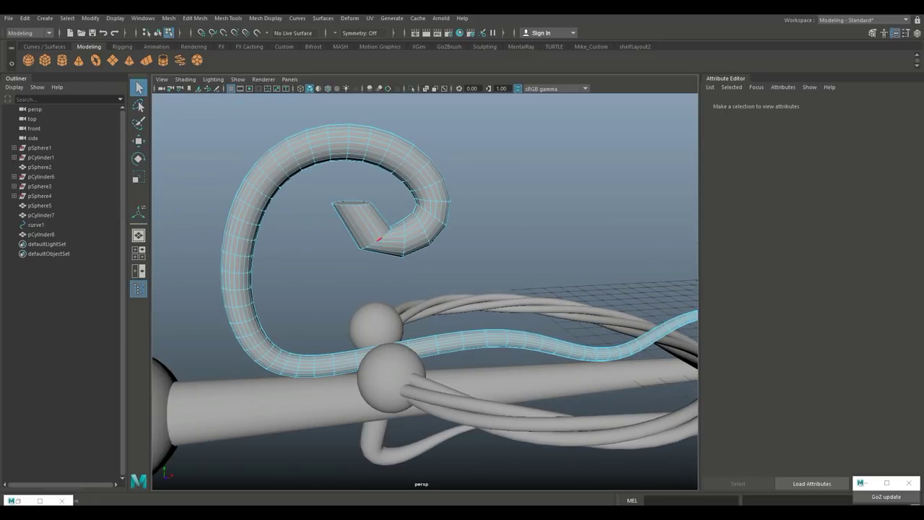
pyautogui.click(379, 239)
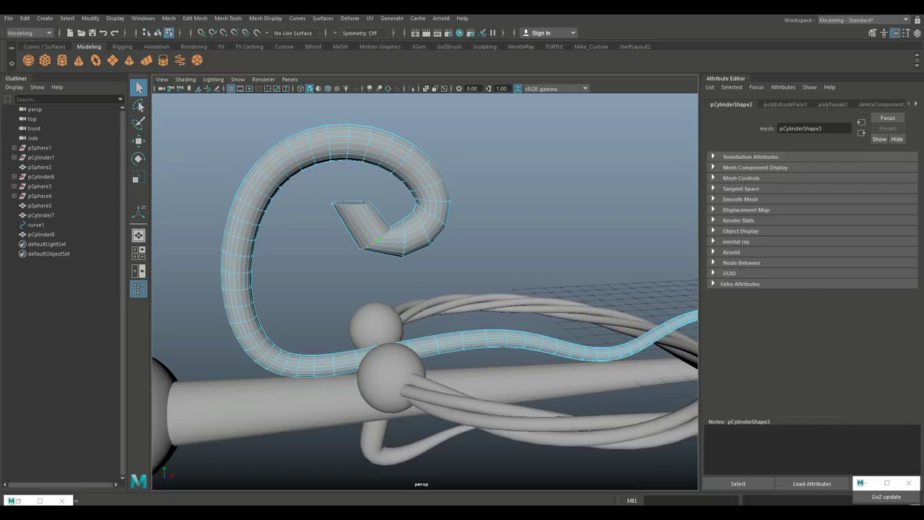
pyautogui.press('e')
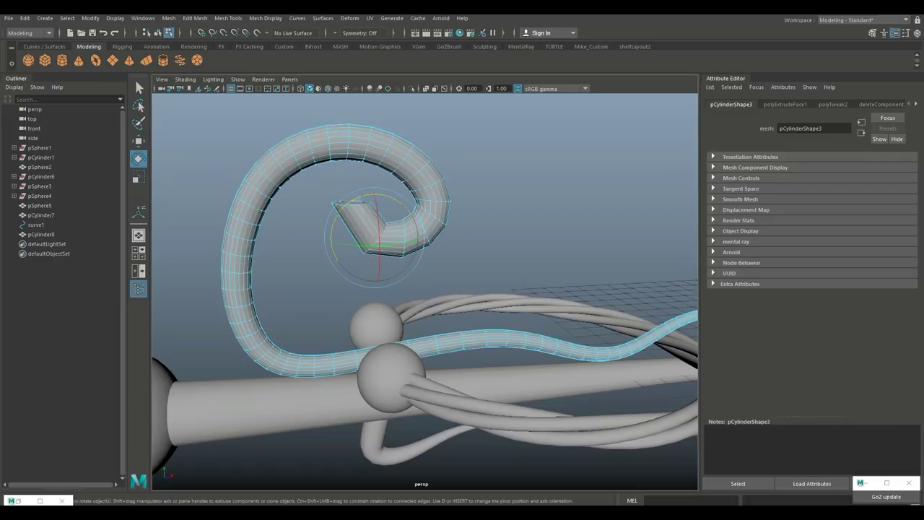
# Step: Preview the whole tendril with smoothing, inspect its curl, and return it to the unsmoothed display
pyautogui.moveTo(396, 147); pyautogui.dragTo(414, 137, button='right')
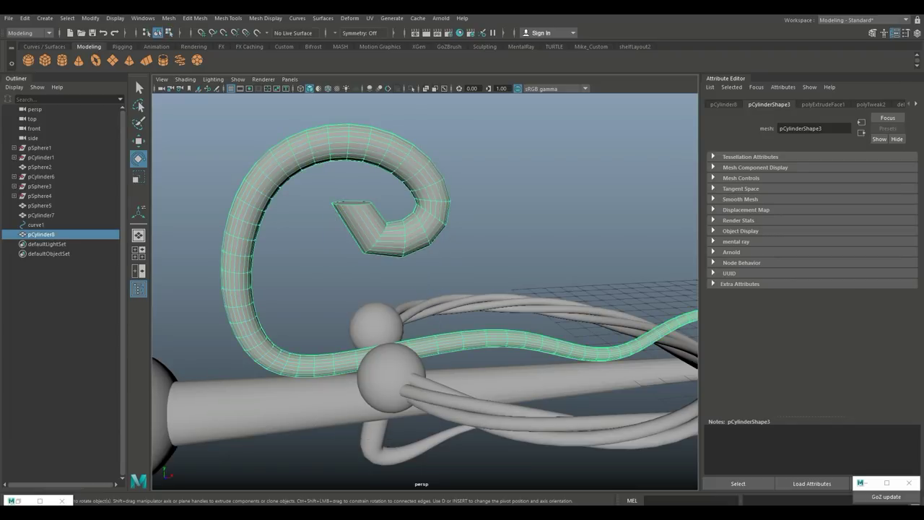
pyautogui.press('3')
pyautogui.scroll(-9, 425, 292)
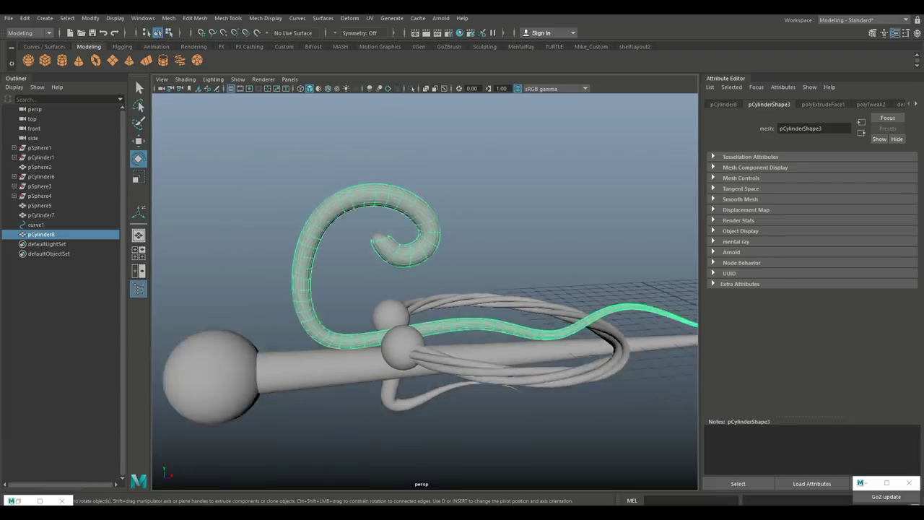
pyautogui.scroll(6, 425, 292)
pyautogui.moveTo(425, 292)
pyautogui.keyDown('alt'); pyautogui.mouseDown()
pyautogui.moveTo(353, 353)
pyautogui.moveTo(401, 317)
pyautogui.moveTo(394, 336)
pyautogui.moveTo(416, 292)
pyautogui.mouseUp(); pyautogui.keyUp('alt')
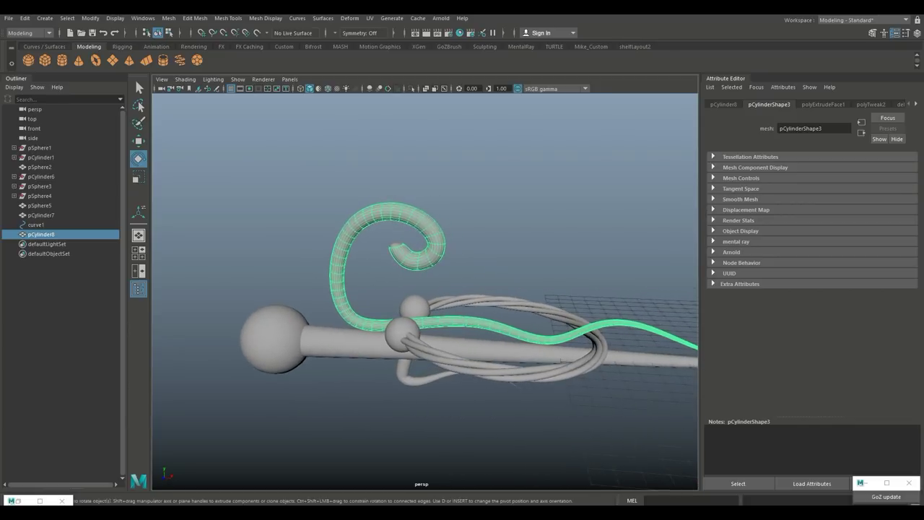
pyautogui.scroll(6, 425, 292)
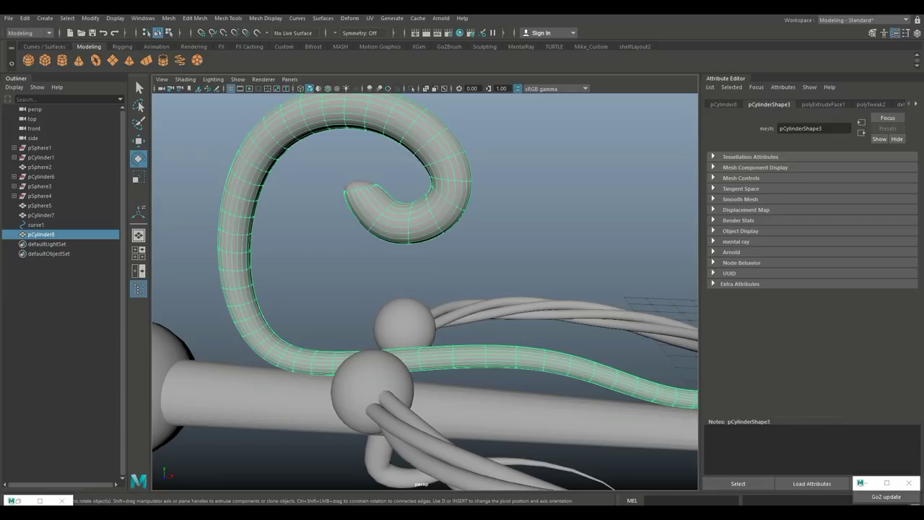
pyautogui.press('1')
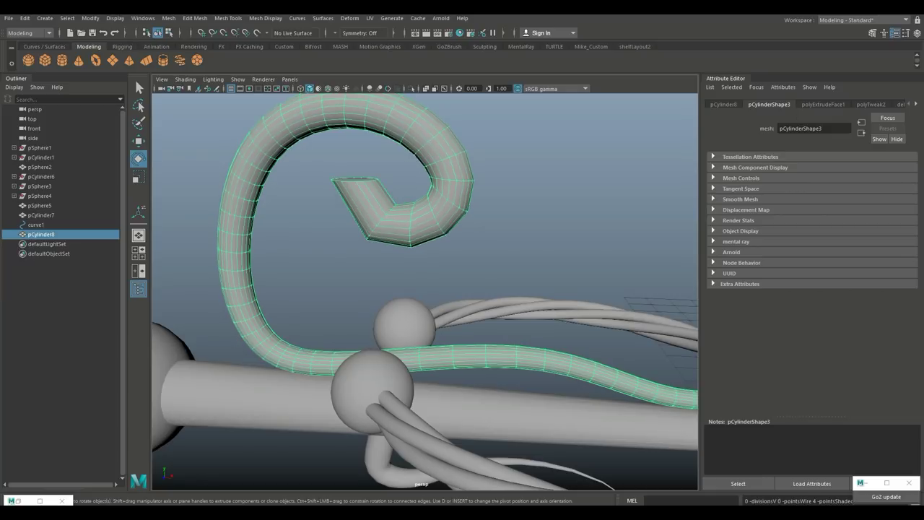
# Step: Select the faces of the end segment beyond the tendril's sharp inner bend and delete them
pyautogui.scroll(-4, 425, 292)
pyautogui.keyDown('alt'); pyautogui.moveTo(424, 291); pyautogui.dragTo(469, 286); pyautogui.keyUp('alt')
pyautogui.moveTo(371, 227); pyautogui.dragTo(371, 252, button='right')
pyautogui.keyDown('alt'); pyautogui.moveTo(371, 253); pyautogui.dragTo(370, 237); pyautogui.keyUp('alt')
pyautogui.moveTo(330, 207); pyautogui.dragTo(399, 235)
pyautogui.click(456, 276)
pyautogui.moveTo(349, 212); pyautogui.dragTo(393, 236)
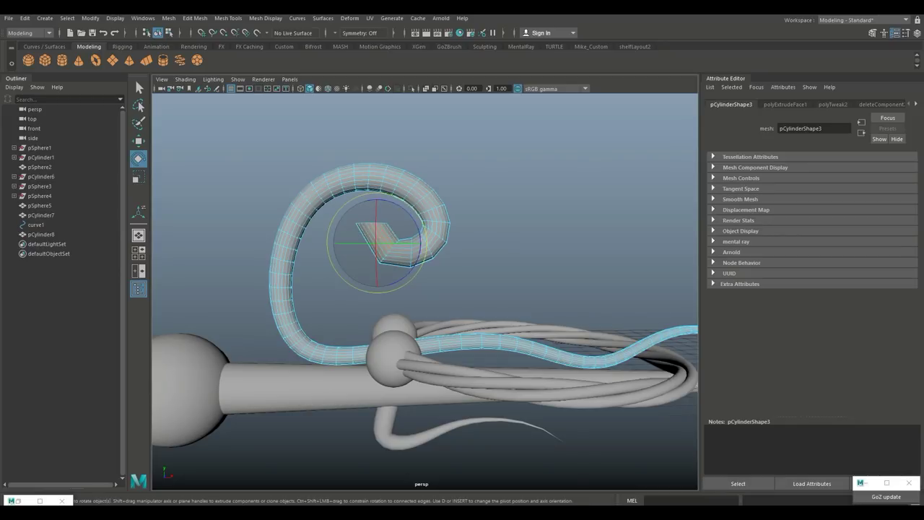
pyautogui.press('Delete')
# Step: Return the tendril to object selection and delete its construction history
pyautogui.scroll(5, 424, 292)
pyautogui.keyDown('alt'); pyautogui.moveTo(405, 245); pyautogui.dragTo(434, 253); pyautogui.keyUp('alt')
pyautogui.moveTo(438, 208); pyautogui.dragTo(485, 190, button='right')
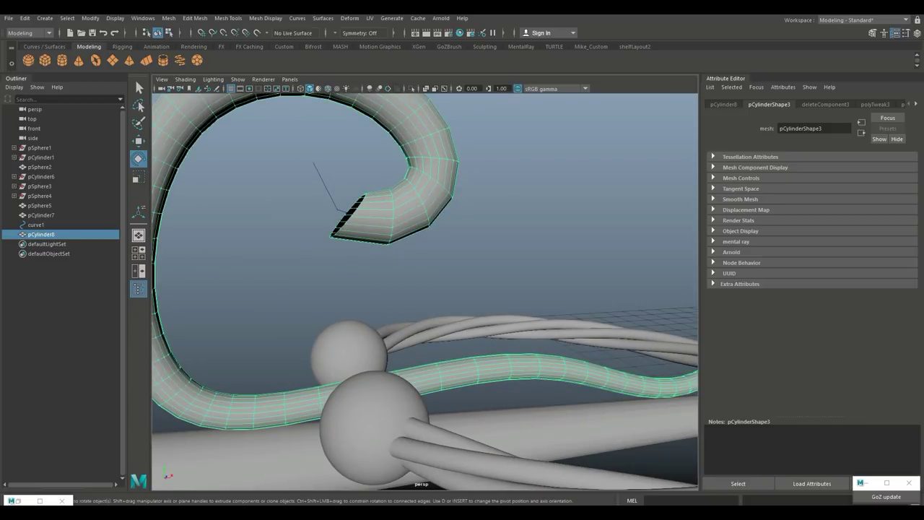
pyautogui.click(25, 18)
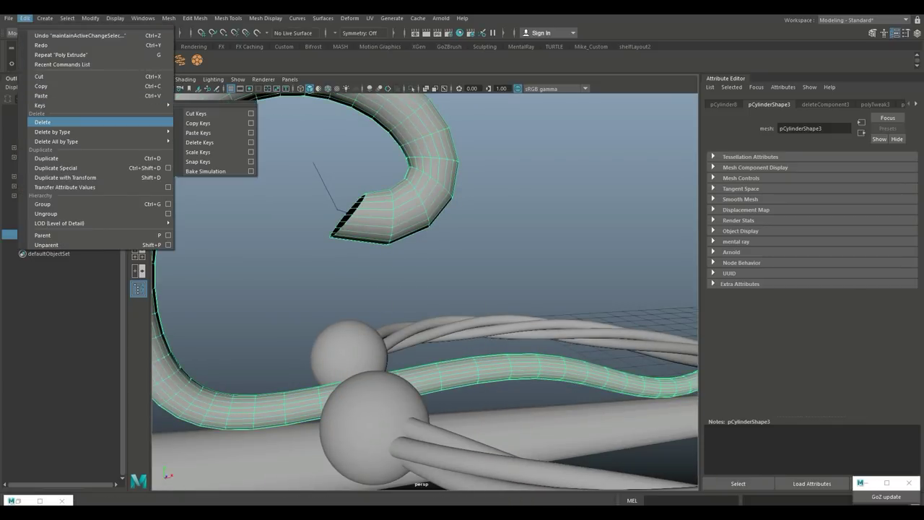
pyautogui.moveTo(53, 132)
pyautogui.click(206, 139)
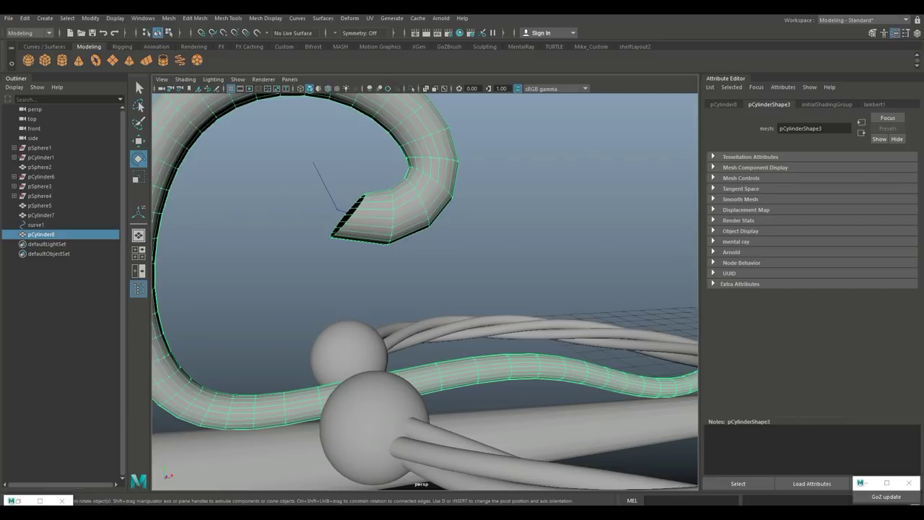
# Step: Delete the leftover path curve and reselect the tendril mesh
pyautogui.click(325, 186)
pyautogui.press('Delete')
pyautogui.click(393, 209)
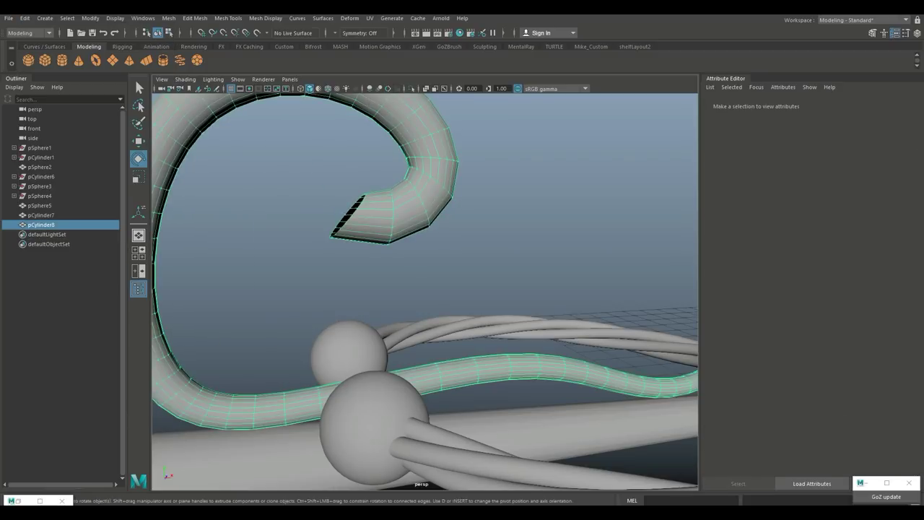
# Step: Select the border edge loop at the tendril's open inner end and scale it down uniformly to a narrow opening
pyautogui.scroll(3, 394, 210)
pyautogui.keyDown('alt'); pyautogui.moveTo(354, 209); pyautogui.dragTo(423, 237); pyautogui.keyUp('alt')
pyautogui.moveTo(304, 154); pyautogui.dragTo(298, 133, button='right')
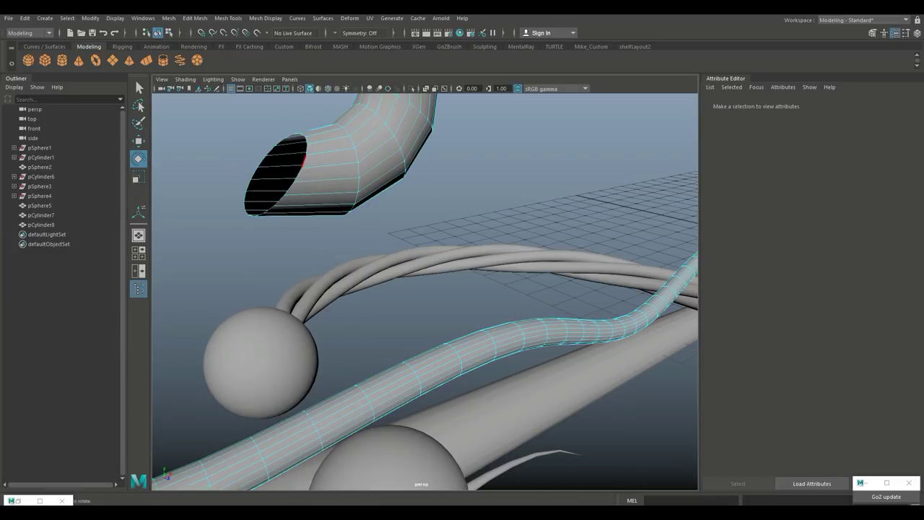
pyautogui.doubleClick(304, 160)
pyautogui.press('r')
pyautogui.moveTo(275, 174); pyautogui.dragTo(213, 174)
# Step: Move the narrowed border loop inward across the curl and slightly down to draw the end out into a long point
pyautogui.scroll(-5, 252, 203)
pyautogui.keyDown('alt'); pyautogui.moveTo(375, 274); pyautogui.dragTo(291, 247); pyautogui.keyUp('alt')
pyautogui.press('w')
pyautogui.moveTo(426, 239); pyautogui.dragTo(345, 239)
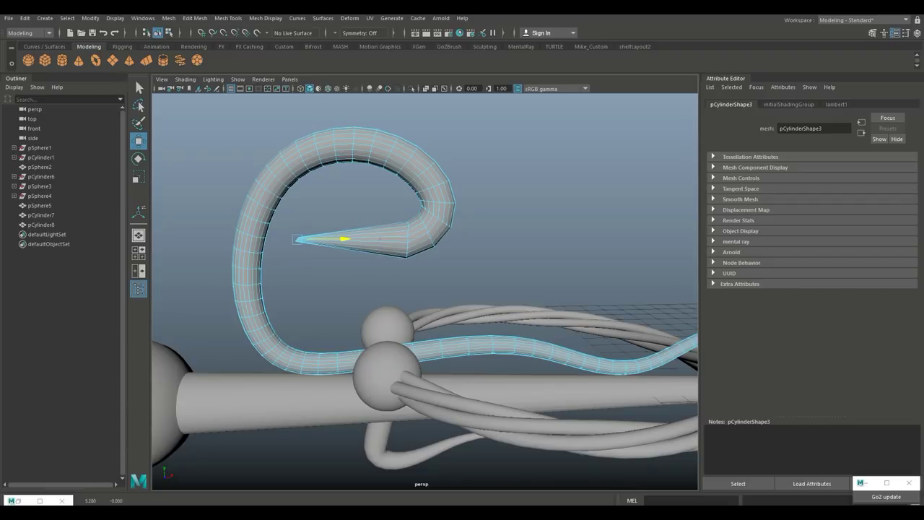
pyautogui.moveTo(294, 192); pyautogui.dragTo(297, 239)
# Step: Frame the tip's border loop and scale it down further to a fine, sharp end
pyautogui.press('f')
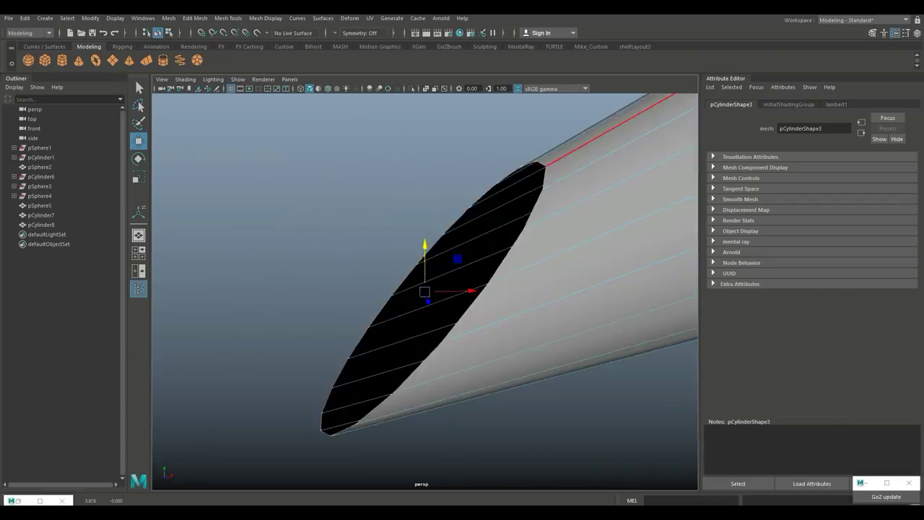
pyautogui.press('r')
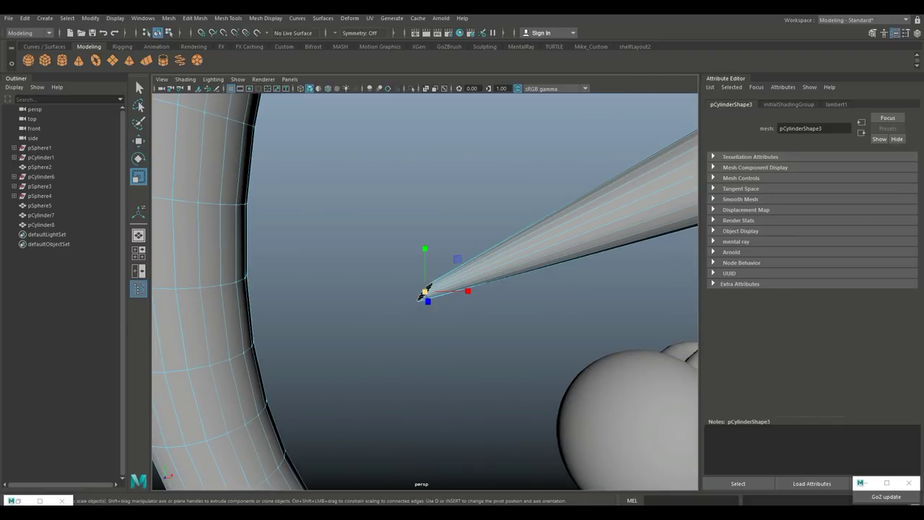
pyautogui.moveTo(425, 292); pyautogui.dragTo(396, 291)
pyautogui.scroll(5, 425, 292)
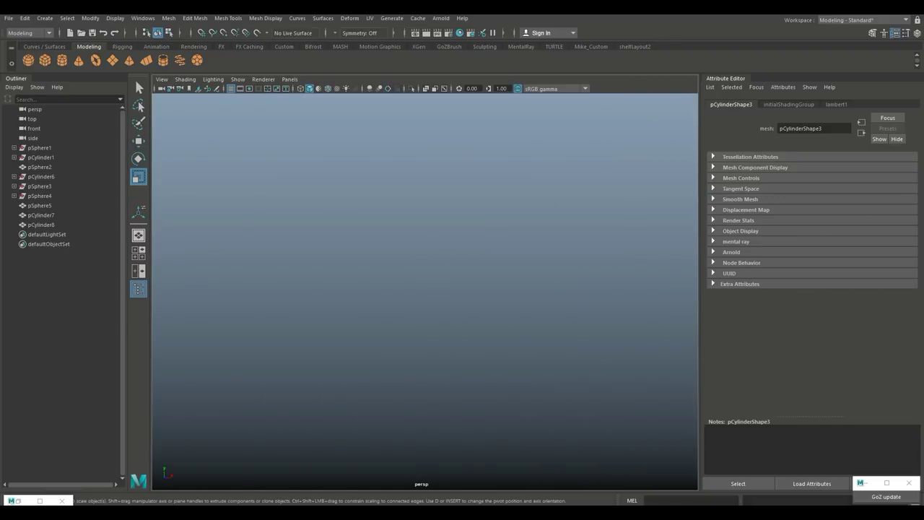
pyautogui.scroll(-4, 424, 292)
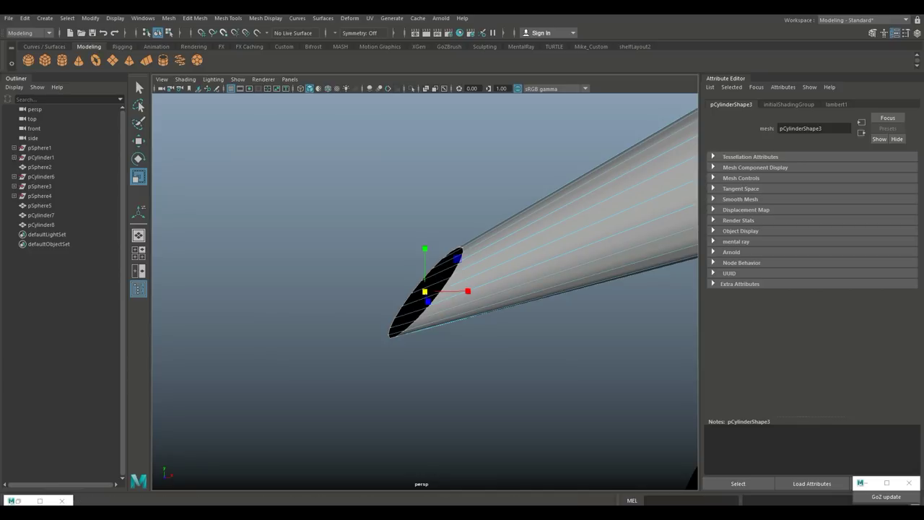
# Step: Cap the tendril's open tip with Fill Hole
pyautogui.click(169, 18)
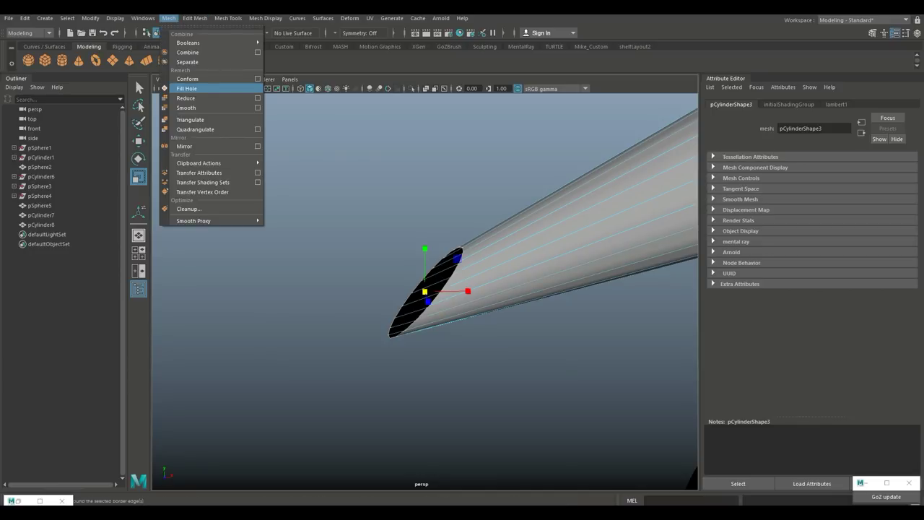
pyautogui.click(187, 88)
pyautogui.scroll(-3, 425, 292)
pyautogui.scroll(3, 424, 293)
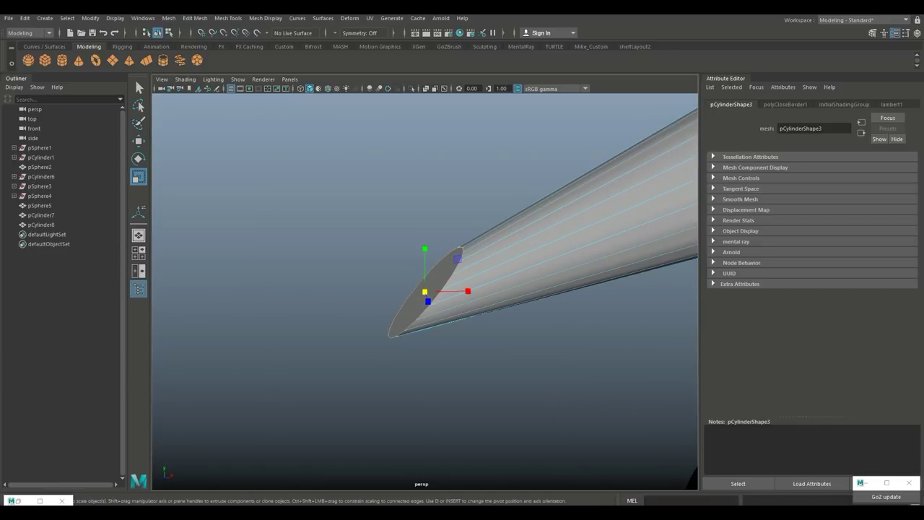
pyautogui.scroll(-10, 424, 291)
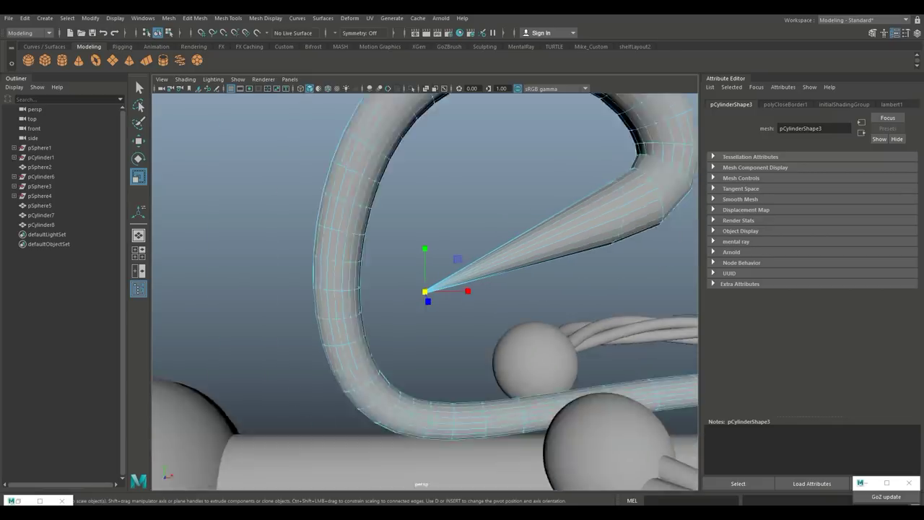
pyautogui.moveTo(424, 292)
pyautogui.keyDown('alt'); pyautogui.mouseDown()
pyautogui.moveTo(491, 311)
pyautogui.moveTo(448, 309)
pyautogui.moveTo(417, 290)
pyautogui.mouseUp(); pyautogui.keyUp('alt')
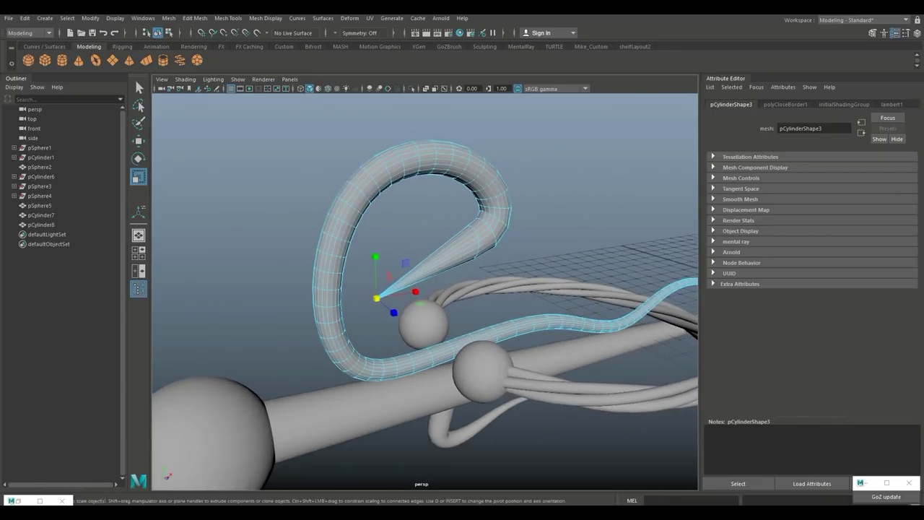
# Step: Insert three evenly spaced edge loops along the tendril's long pointed end using the Multiple edge loops option
pyautogui.click(266, 18)
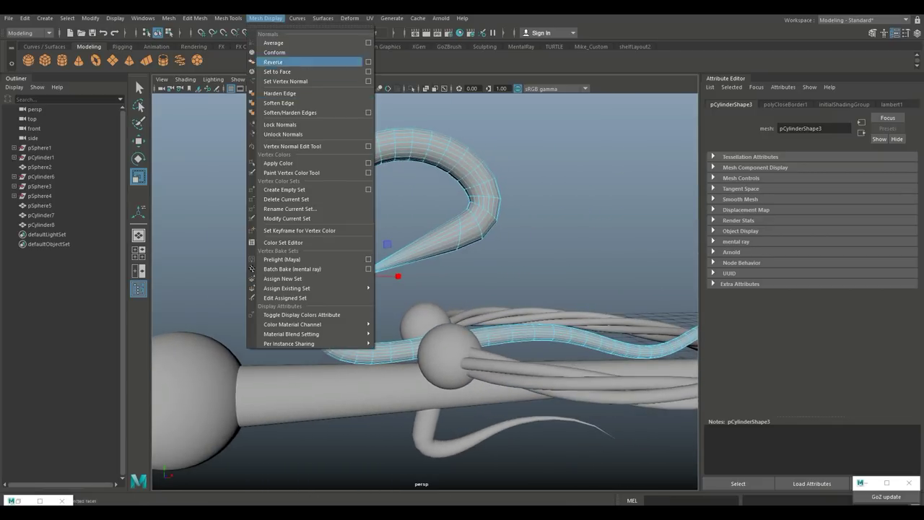
pyautogui.moveTo(195, 19)
pyautogui.moveTo(228, 18)
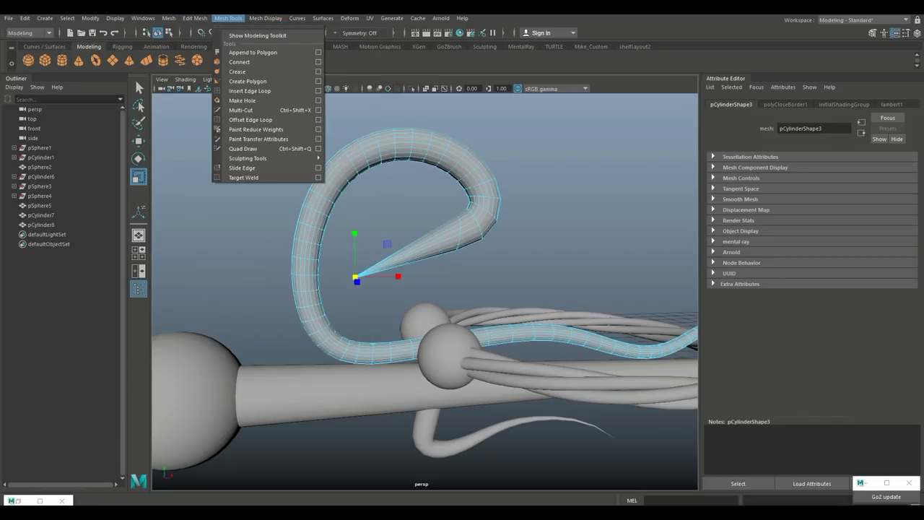
pyautogui.click(253, 90)
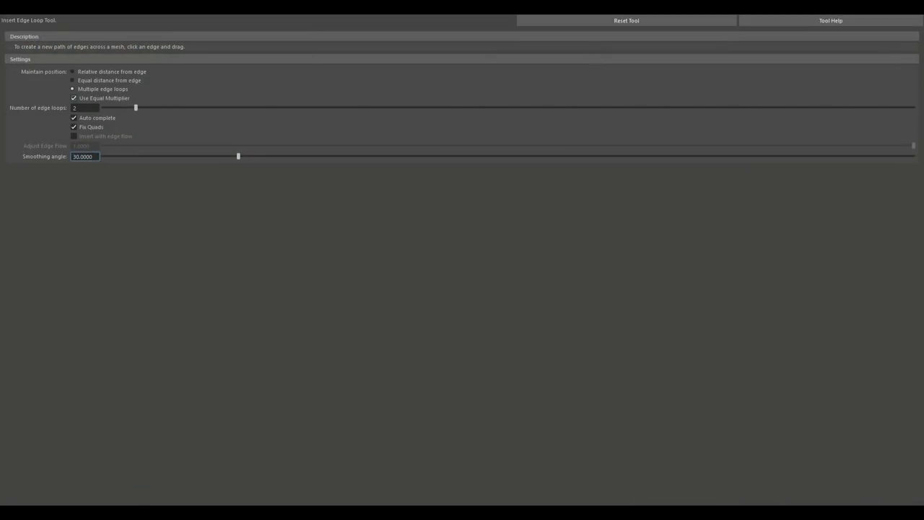
pyautogui.doubleClick(75, 107)
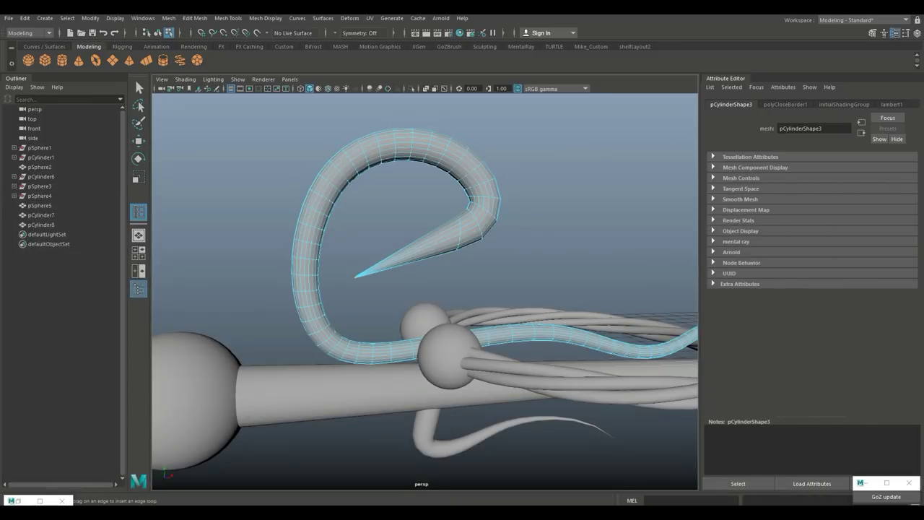
pyautogui.click(407, 253)
pyautogui.click(433, 235)
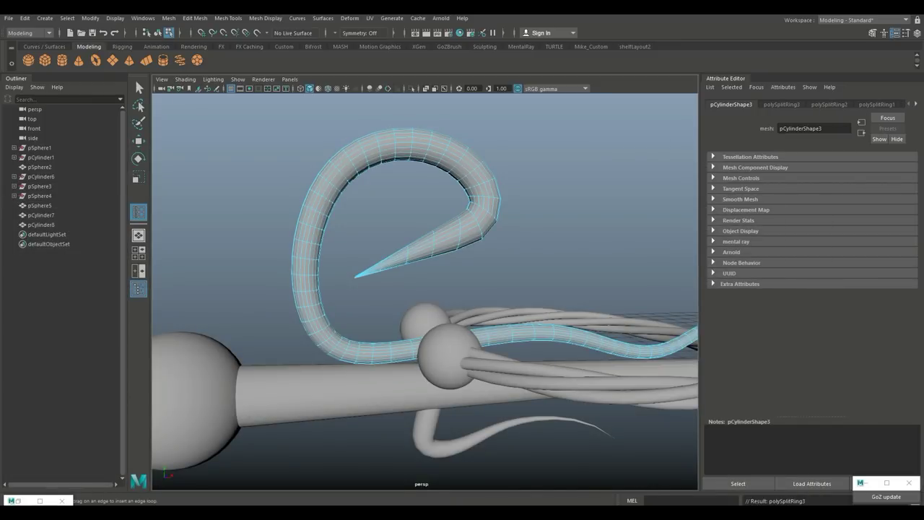
pyautogui.scroll(5, 425, 291)
pyautogui.press('q')
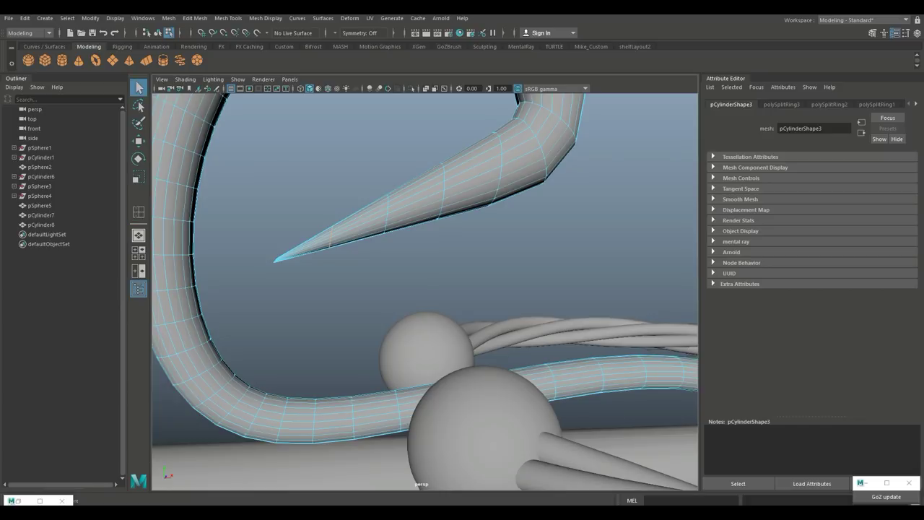
# Step: Raise the three inserted edge loops of the tendril's pointed end one by one to bend it into a smooth curve
pyautogui.keyDown('alt'); pyautogui.moveTo(473, 208); pyautogui.dragTo(442, 224); pyautogui.keyUp('alt')
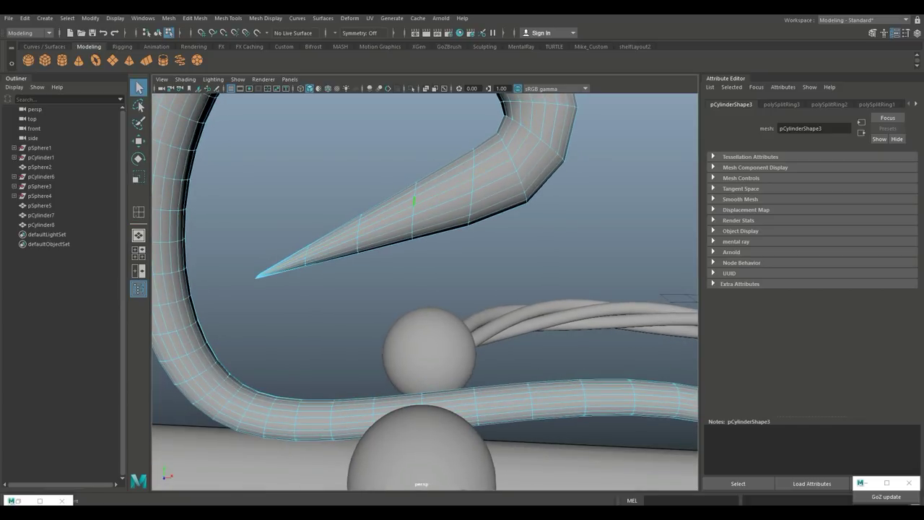
pyautogui.press('w')
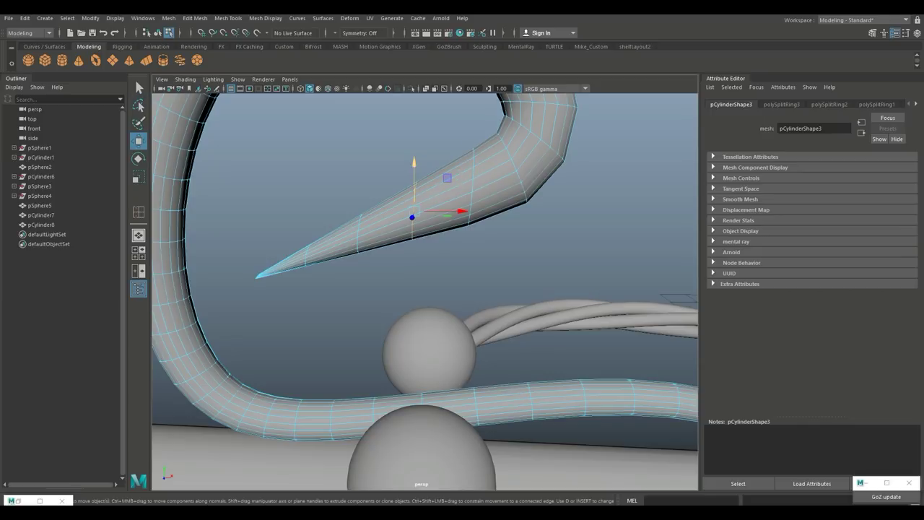
pyautogui.moveTo(414, 162); pyautogui.dragTo(414, 145)
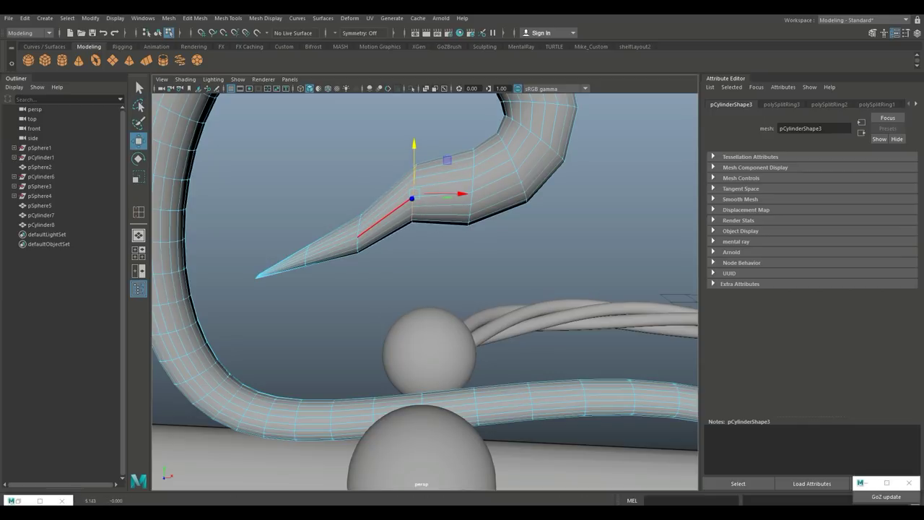
pyautogui.doubleClick(357, 234)
pyautogui.moveTo(359, 187); pyautogui.dragTo(358, 160)
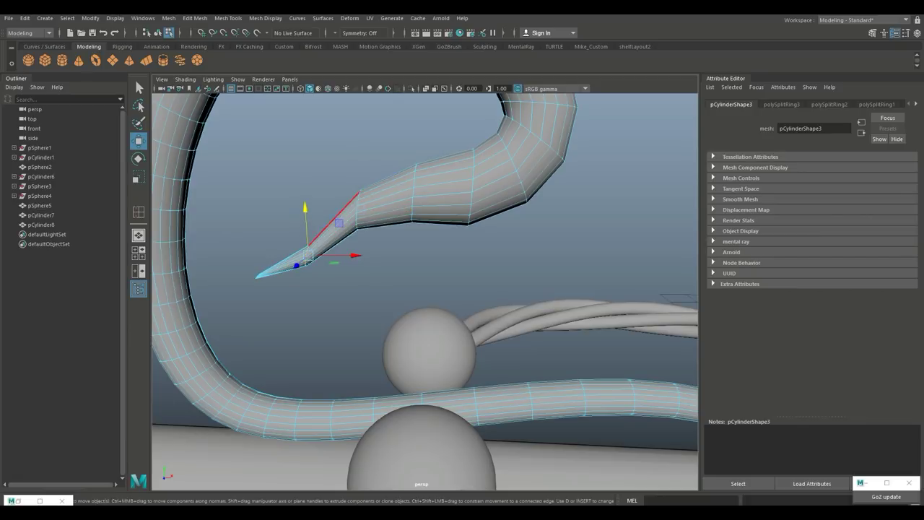
pyautogui.doubleClick(305, 259)
pyautogui.moveTo(305, 204); pyautogui.dragTo(304, 188)
pyautogui.click(381, 270)
# Step: Return the tendril to object mode and smooth its mesh with one division
pyautogui.scroll(-5, 381, 270)
pyautogui.moveTo(448, 172); pyautogui.dragTo(468, 165, button='right')
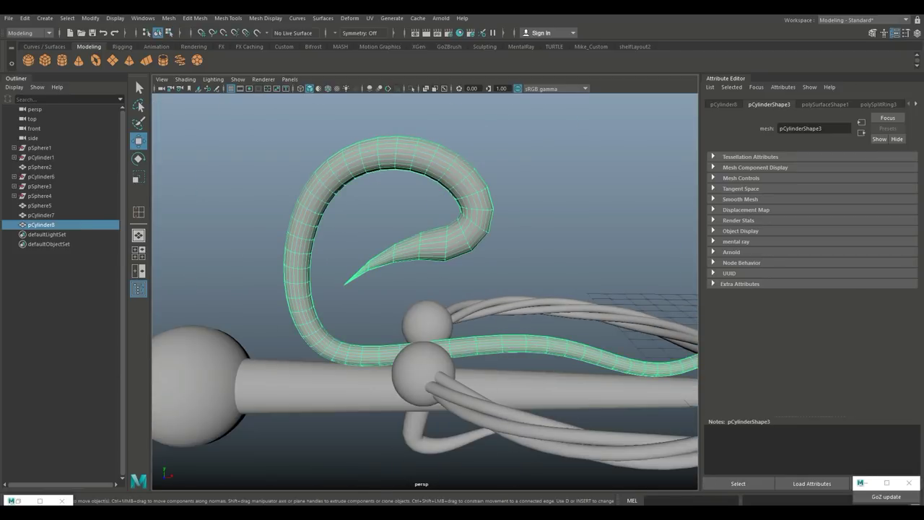
pyautogui.click(169, 19)
pyautogui.click(189, 108)
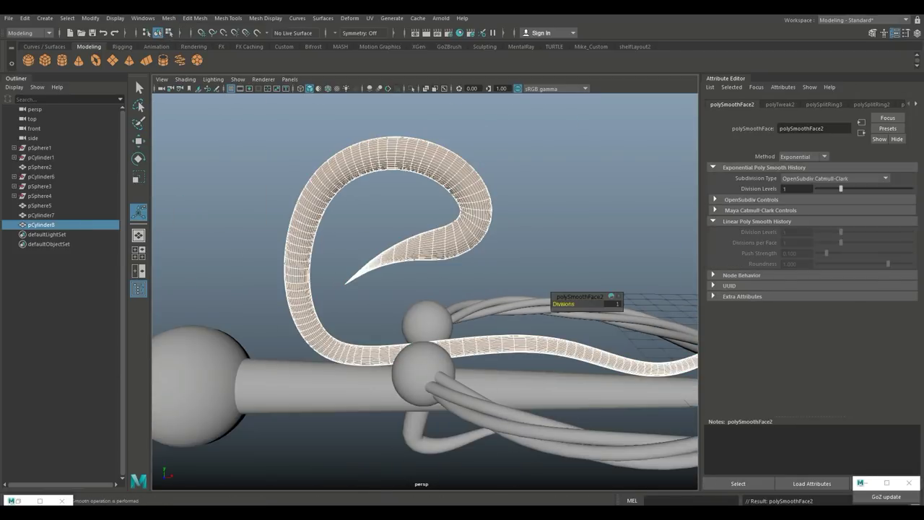
pyautogui.click(361, 210)
# Step: Reselect the smoothed tendril in the front view and center its pivot
pyautogui.scroll(-10, 425, 291)
pyautogui.keyDown('alt'); pyautogui.moveTo(361, 244); pyautogui.dragTo(551, 217); pyautogui.keyUp('alt')
pyautogui.keyDown('alt'); pyautogui.moveTo(274, 195); pyautogui.dragTo(313, 201); pyautogui.keyUp('alt')
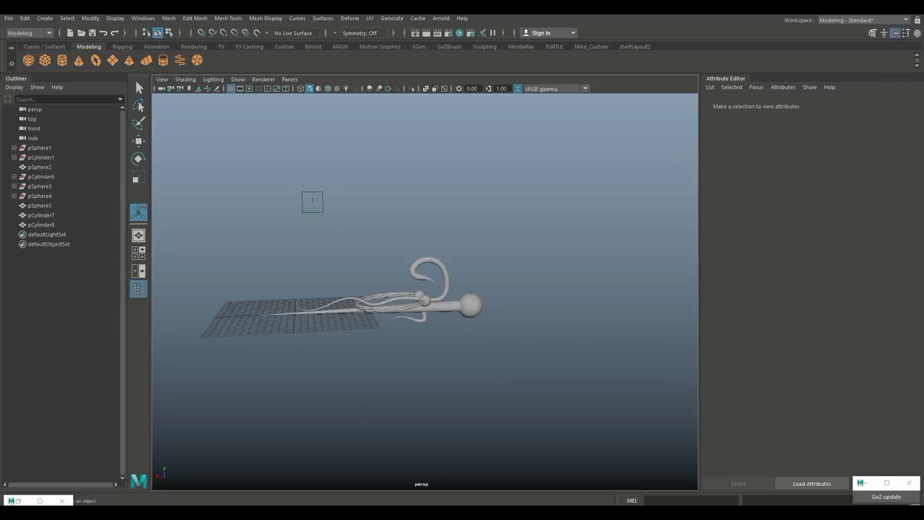
pyautogui.scroll(5, 312, 202)
pyautogui.keyDown('alt'); pyautogui.moveTo(346, 200); pyautogui.dragTo(342, 205); pyautogui.keyUp('alt')
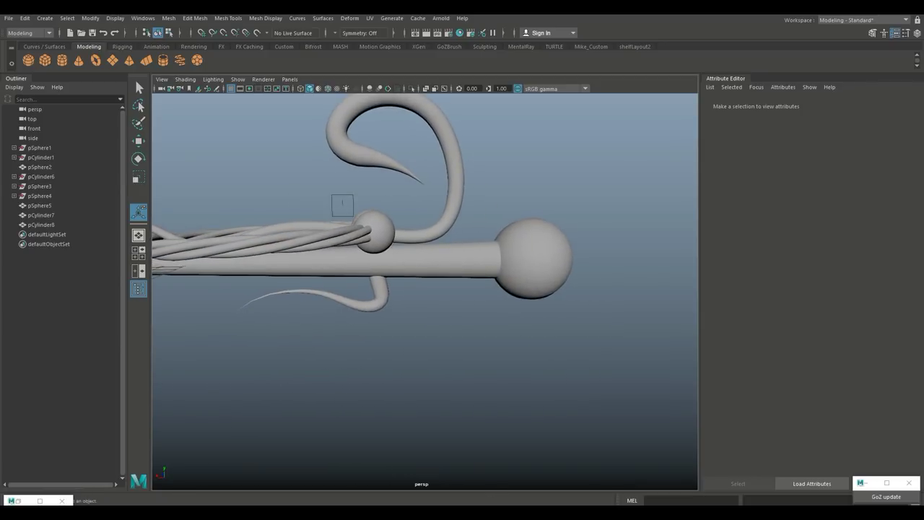
pyautogui.hotkey('ctrl', 'z')
pyautogui.press('w')
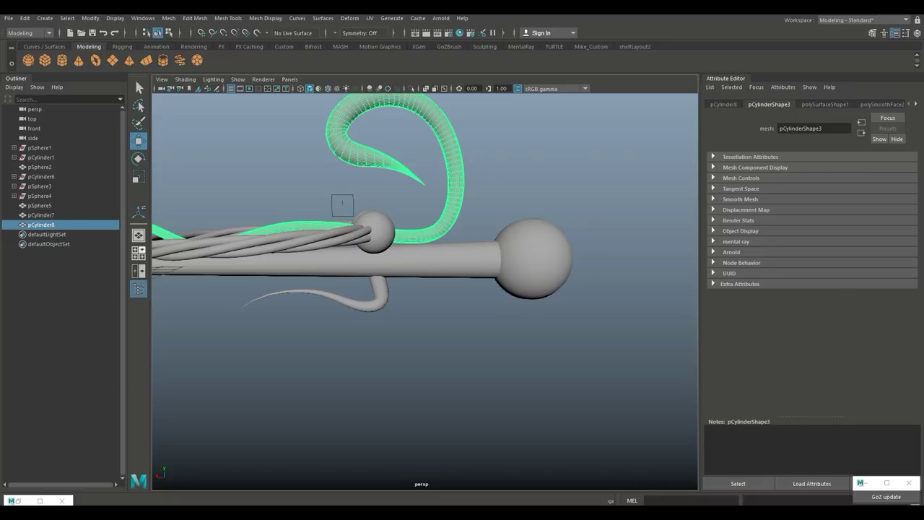
pyautogui.click(139, 253)
pyautogui.press('space')
pyautogui.keyDown('alt'); pyautogui.moveTo(332, 376); pyautogui.dragTo(398, 366, button='middle'); pyautogui.keyUp('alt')
pyautogui.click(143, 18)
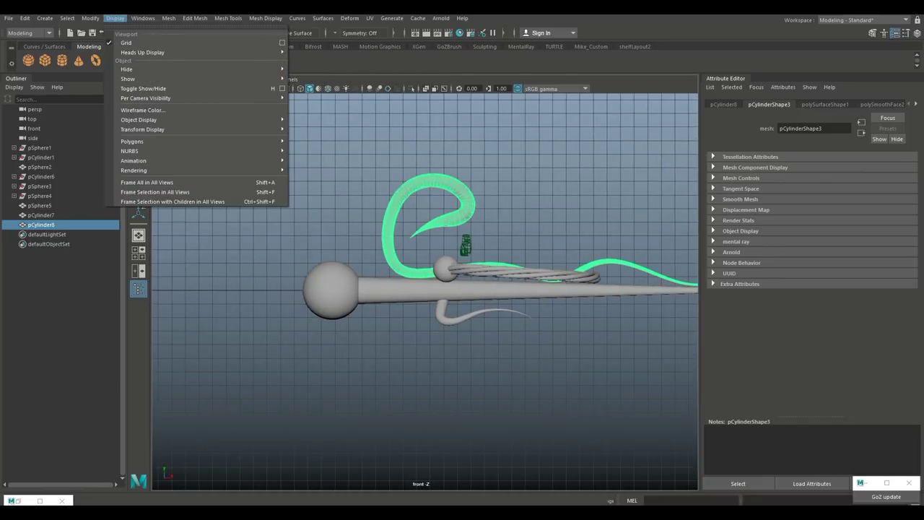
pyautogui.moveTo(91, 18)
pyautogui.click(111, 89)
# Step: Nudge the tendril very slightly downward in the front view to adjust its height above the shaft
pyautogui.scroll(5, 425, 291)
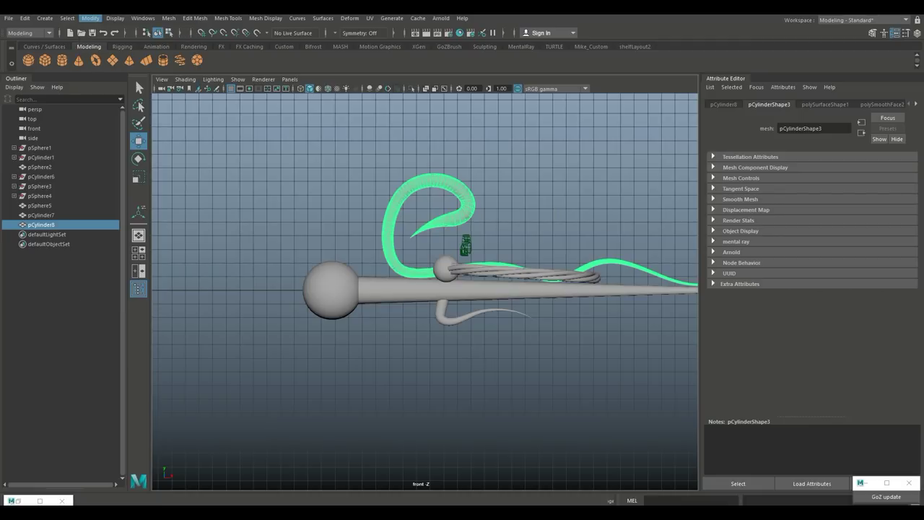
pyautogui.keyDown('alt'); pyautogui.moveTo(472, 299); pyautogui.dragTo(376, 284, button='middle'); pyautogui.keyUp('alt')
pyautogui.moveTo(532, 132); pyautogui.dragTo(531, 133)
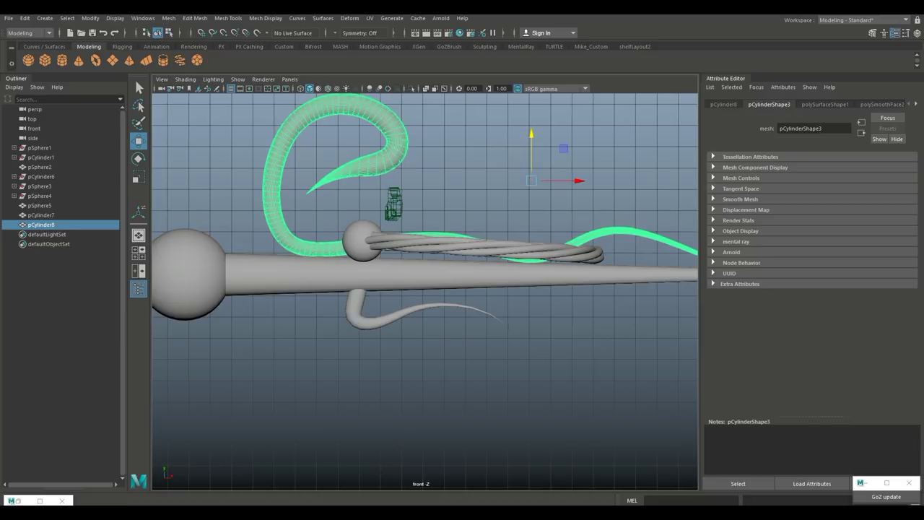
# Step: Return to the perspective view and examine the whole pin with its ring, tail and tendril
pyautogui.click(139, 253)
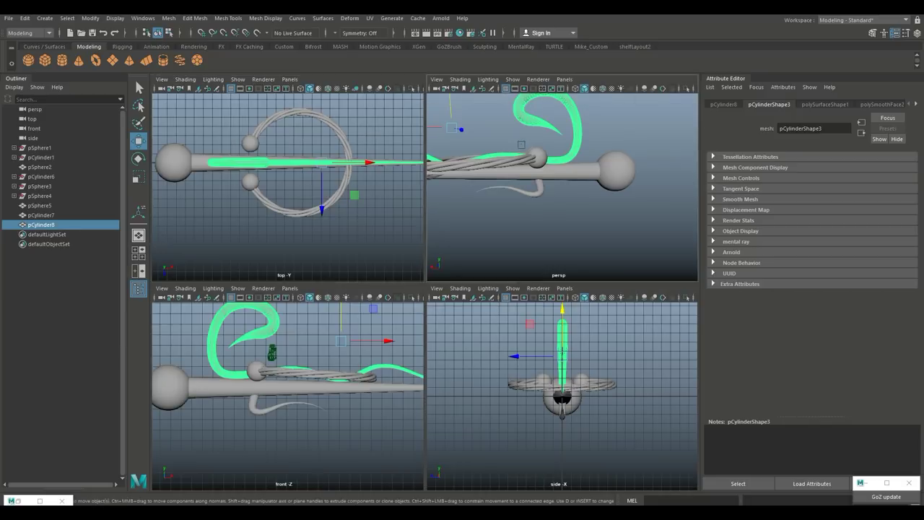
pyautogui.press('space')
pyautogui.scroll(-5, 426, 292)
pyautogui.click(345, 209)
pyautogui.keyDown('alt'); pyautogui.moveTo(345, 209); pyautogui.dragTo(552, 227); pyautogui.keyUp('alt')
pyautogui.keyDown('alt'); pyautogui.moveTo(552, 227); pyautogui.dragTo(484, 213, button='middle'); pyautogui.keyUp('alt')
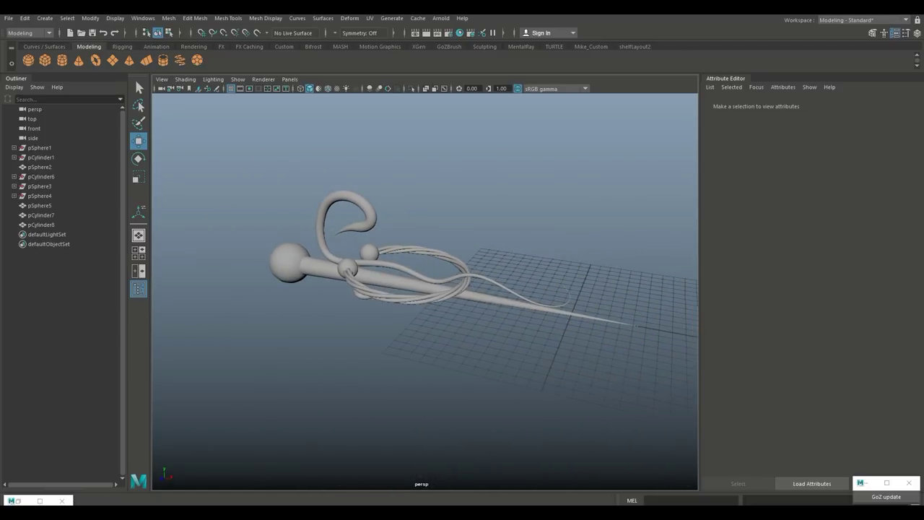
pyautogui.keyDown('alt'); pyautogui.moveTo(484, 213); pyautogui.dragTo(523, 217, button='right'); pyautogui.keyUp('alt')
pyautogui.keyDown('alt'); pyautogui.moveTo(433, 253); pyautogui.dragTo(494, 278); pyautogui.keyUp('alt')
pyautogui.moveTo(494, 278)
pyautogui.keyDown('alt'); pyautogui.mouseDown(button='middle')
pyautogui.moveTo(516, 293)
pyautogui.moveTo(505, 271)
pyautogui.mouseUp(button='middle'); pyautogui.keyUp('alt')
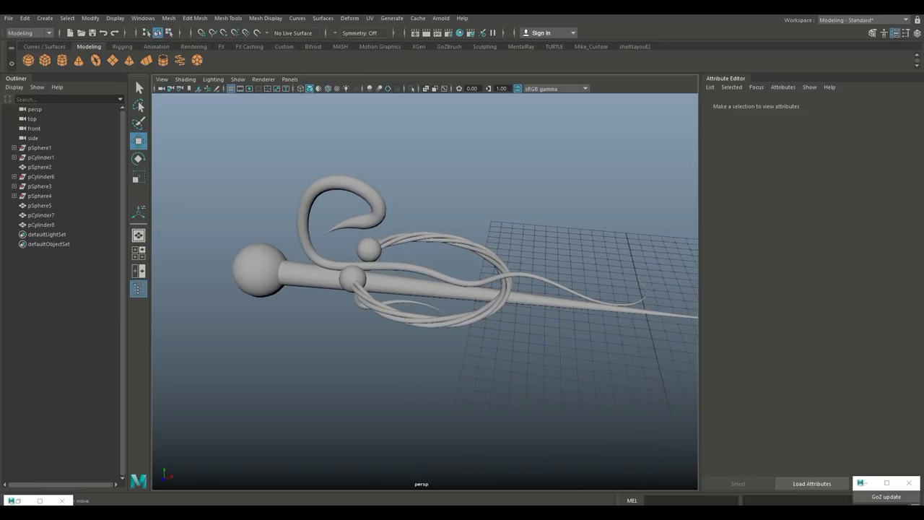
# Step: Assign a new Lambert material to the round-headed pin and set its color to red
pyautogui.click(314, 275)
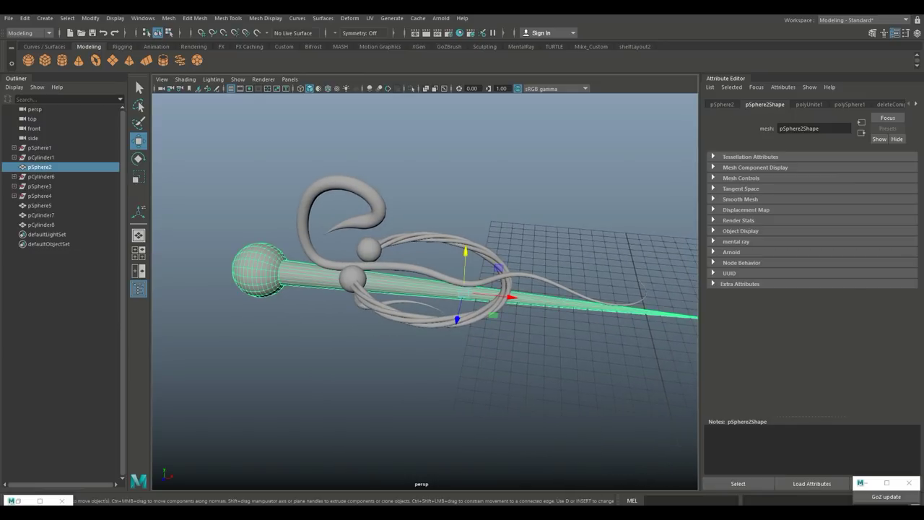
pyautogui.moveTo(306, 273); pyautogui.dragTo(300, 472, button='right')
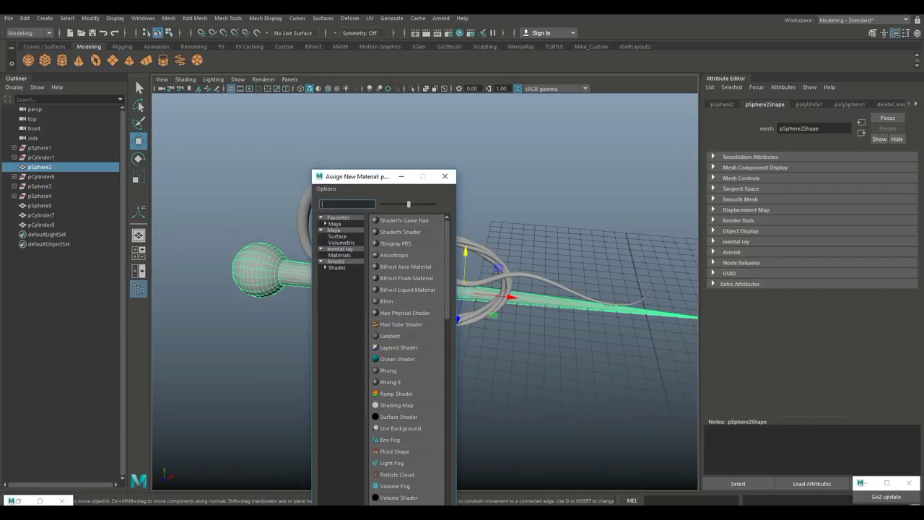
pyautogui.write('la')
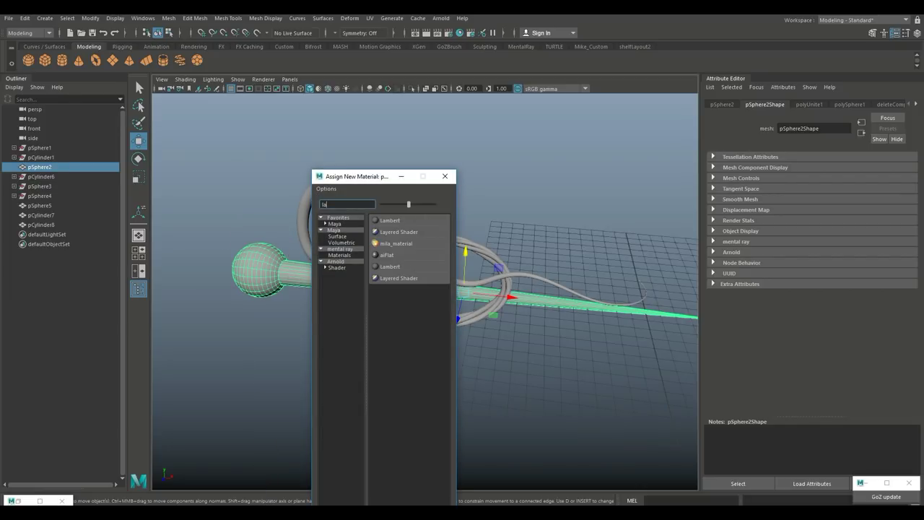
pyautogui.click(390, 220)
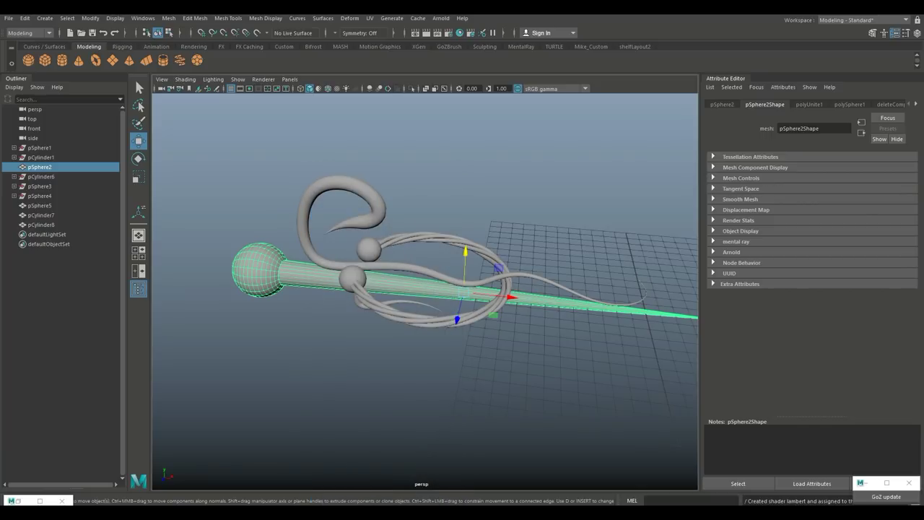
pyautogui.click(796, 213)
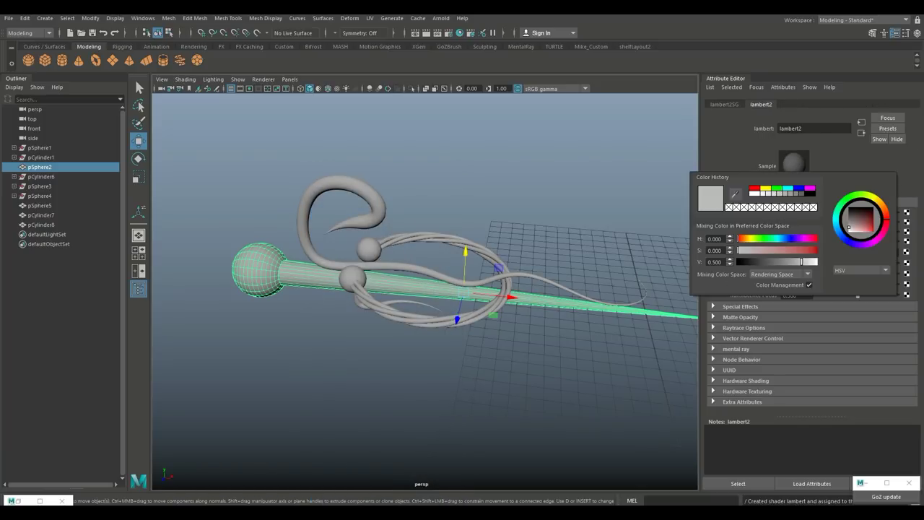
pyautogui.click(755, 189)
# Step: Separate the combined rope ring and its two end spheres into individual meshes
pyautogui.scroll(3, 425, 292)
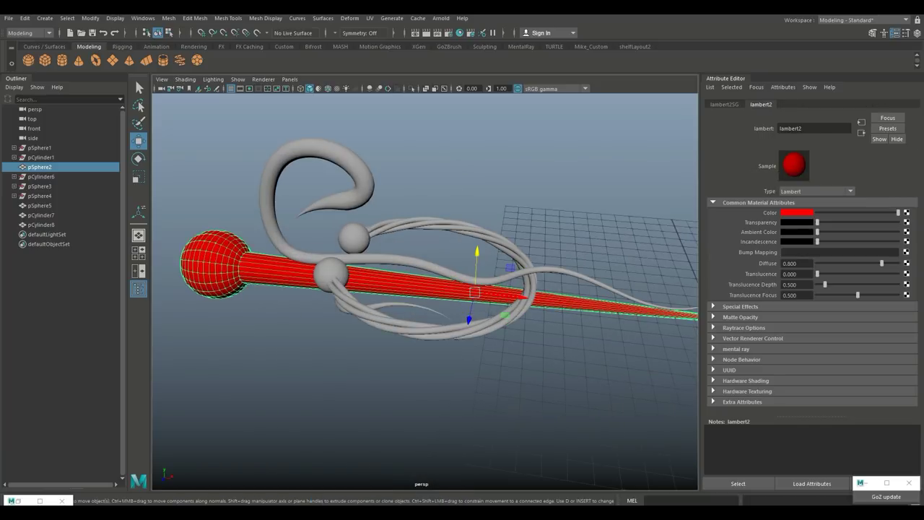
pyautogui.click(506, 244)
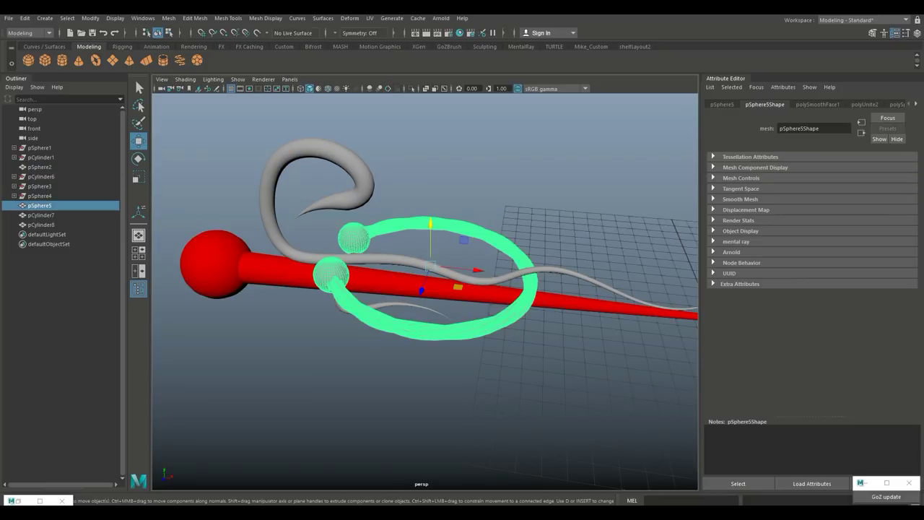
pyautogui.click(168, 18)
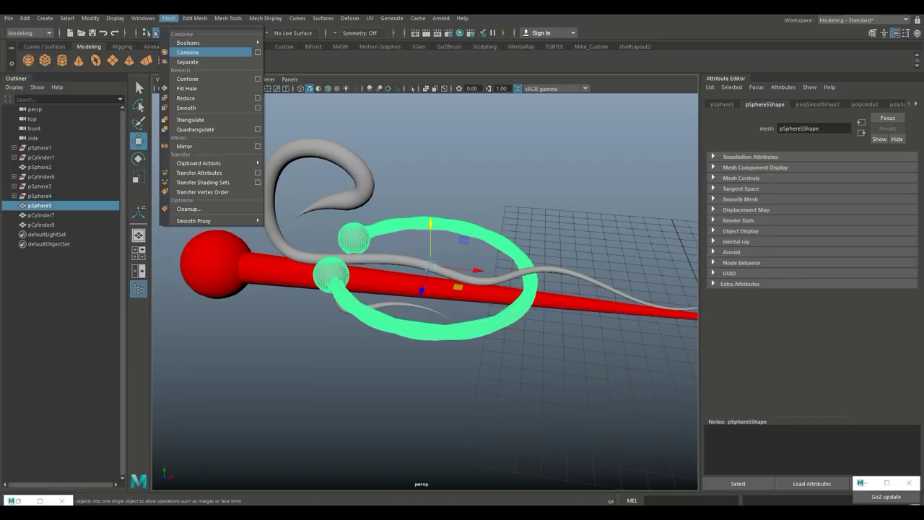
pyautogui.click(187, 61)
# Step: Assign a new Lambert material to the ring's two end spheres and set its color to yellow
pyautogui.click(354, 238)
pyautogui.keyDown('shift'); pyautogui.click(332, 275); pyautogui.keyUp('shift')
pyautogui.scroll(-4, 425, 292)
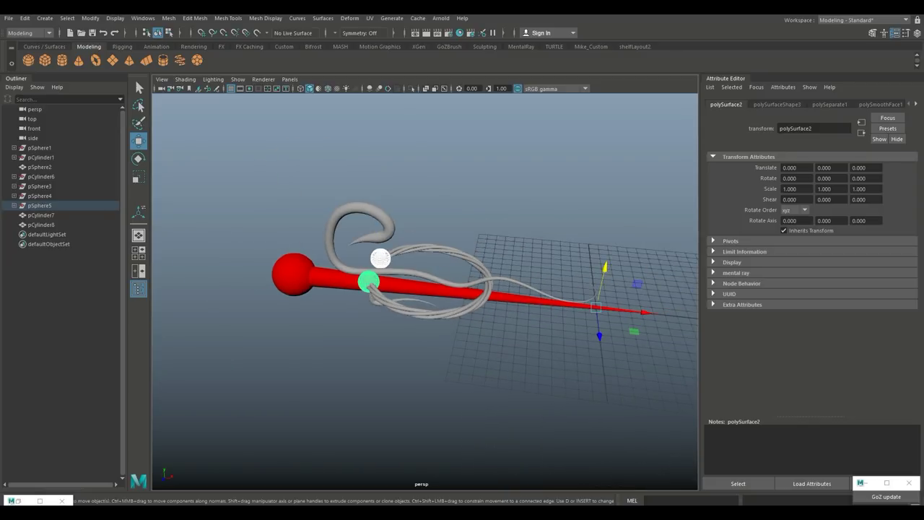
pyautogui.moveTo(382, 253); pyautogui.dragTo(381, 472, button='right')
pyautogui.click(390, 220)
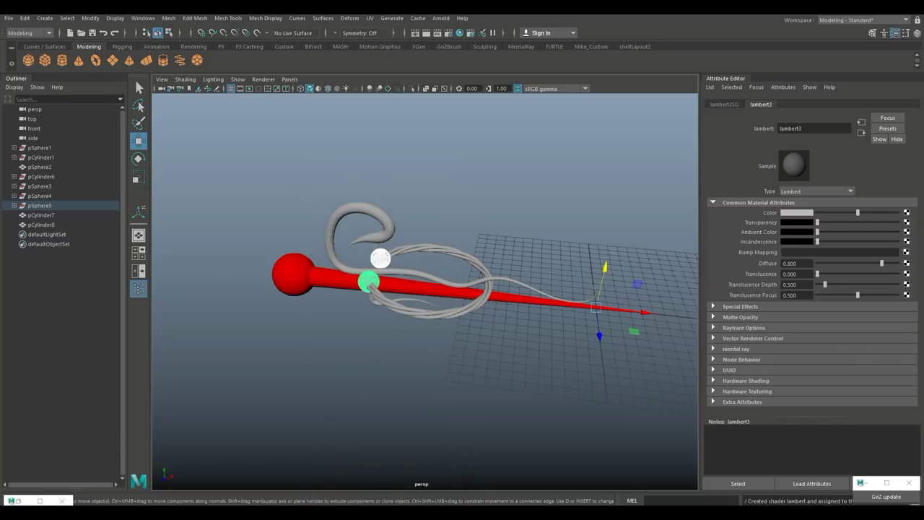
pyautogui.click(795, 213)
pyautogui.click(766, 188)
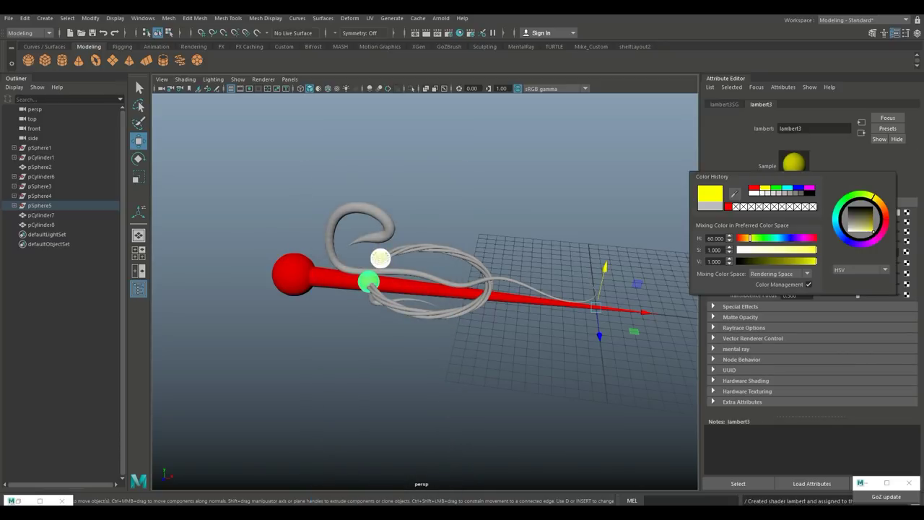
# Step: Assign a new Lambert material to the curled tendril and set its color to blue
pyautogui.click(389, 224)
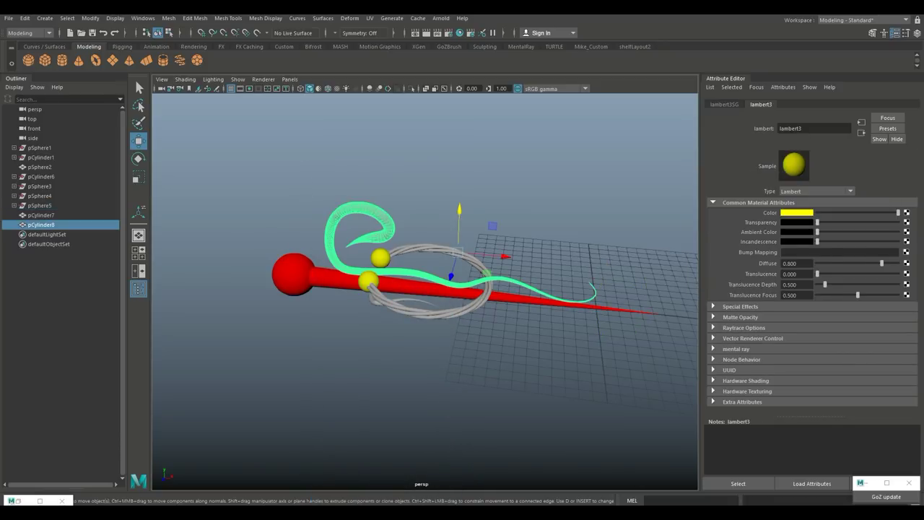
pyautogui.moveTo(389, 225); pyautogui.dragTo(384, 471, button='right')
pyautogui.click(390, 221)
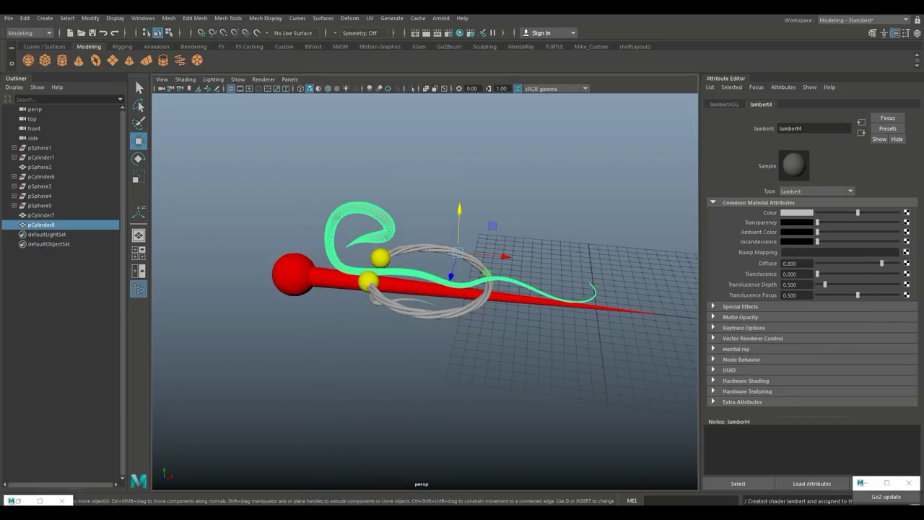
pyautogui.click(798, 213)
pyautogui.click(806, 184)
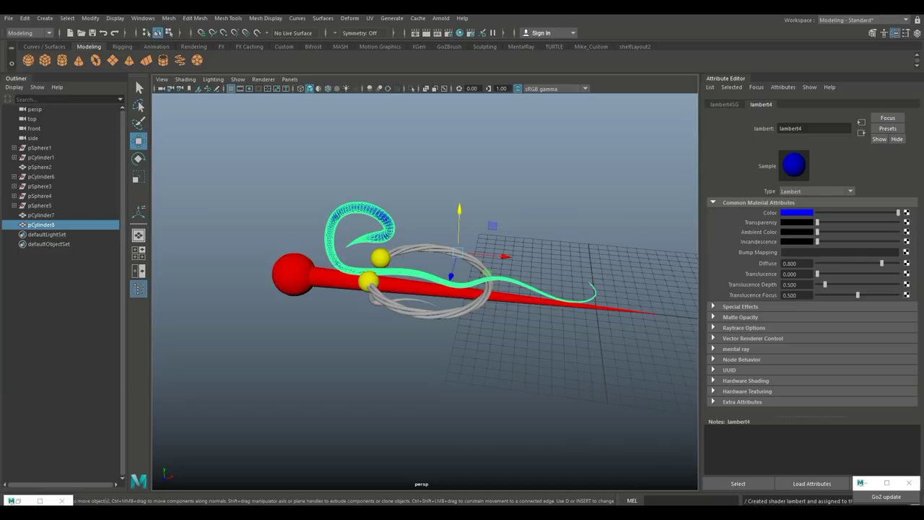
# Step: Assign a new Lambert material to two of the ring's twisted strands and set its color to magenta
pyautogui.scroll(5, 505, 289)
pyautogui.click(523, 296)
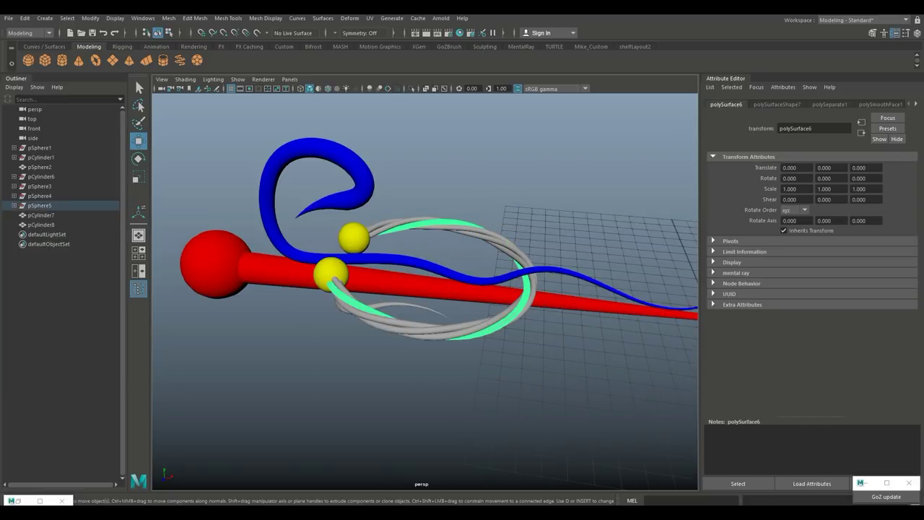
pyautogui.scroll(4, 425, 292)
pyautogui.keyDown('shift'); pyautogui.click(426, 369); pyautogui.keyUp('shift')
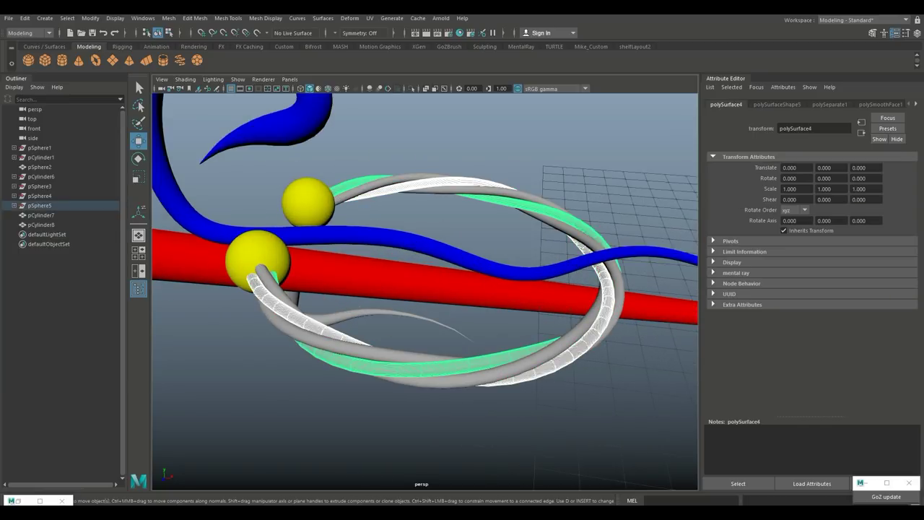
pyautogui.moveTo(367, 226); pyautogui.dragTo(368, 472, button='right')
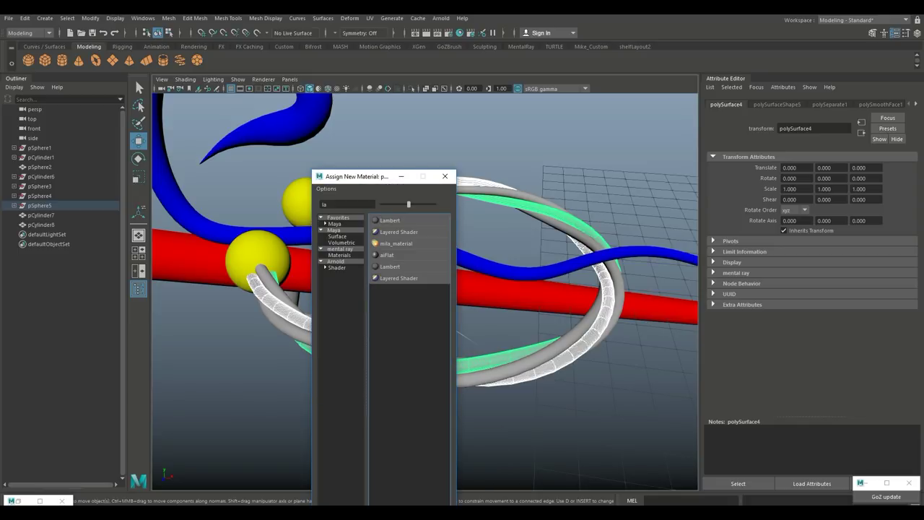
pyautogui.click(390, 221)
pyautogui.click(796, 213)
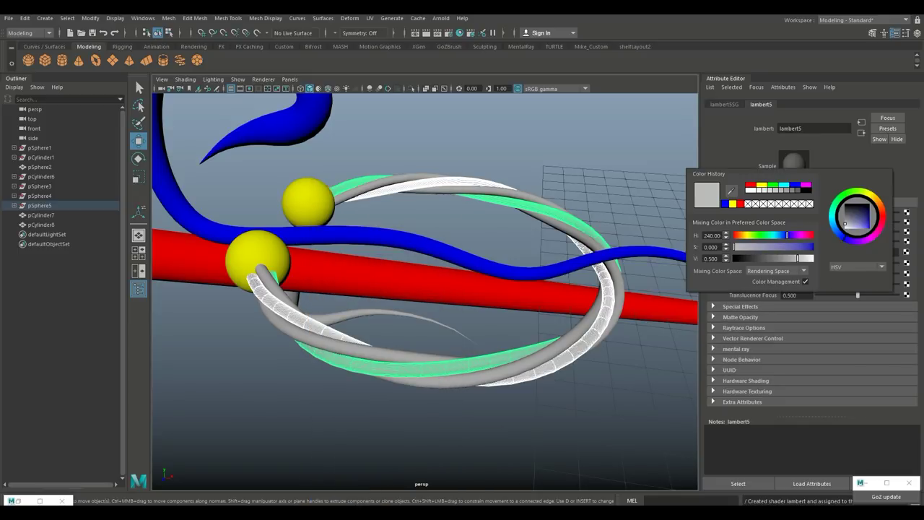
pyautogui.click(795, 185)
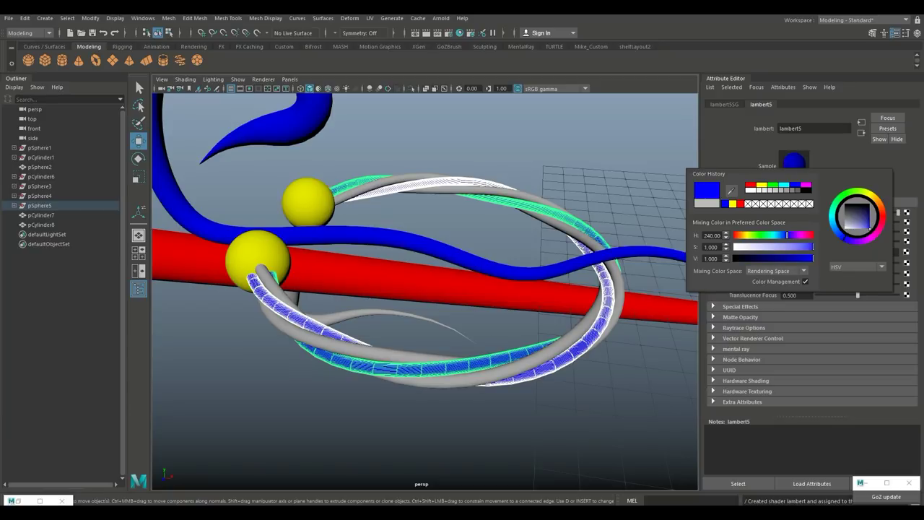
pyautogui.click(807, 184)
# Step: Assign a new Lambert material to the ring's two remaining gray strands and set its color hue to 115.38
pyautogui.click(462, 379)
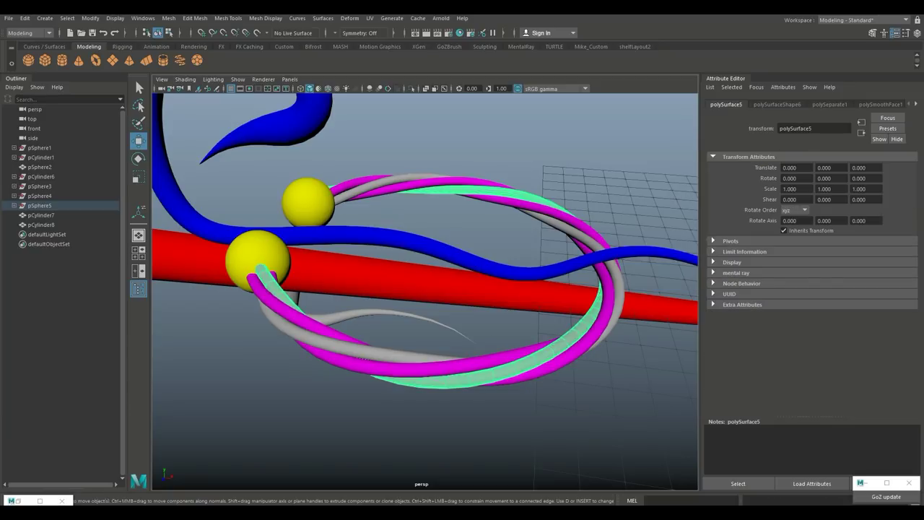
pyautogui.keyDown('shift'); pyautogui.click(389, 354); pyautogui.keyUp('shift')
pyautogui.rightClick(389, 353)
pyautogui.moveTo(385, 472)
pyautogui.mouseDown(button='right')
pyautogui.moveTo(384, 460)
pyautogui.moveTo(384, 471)
pyautogui.mouseUp(button='right')
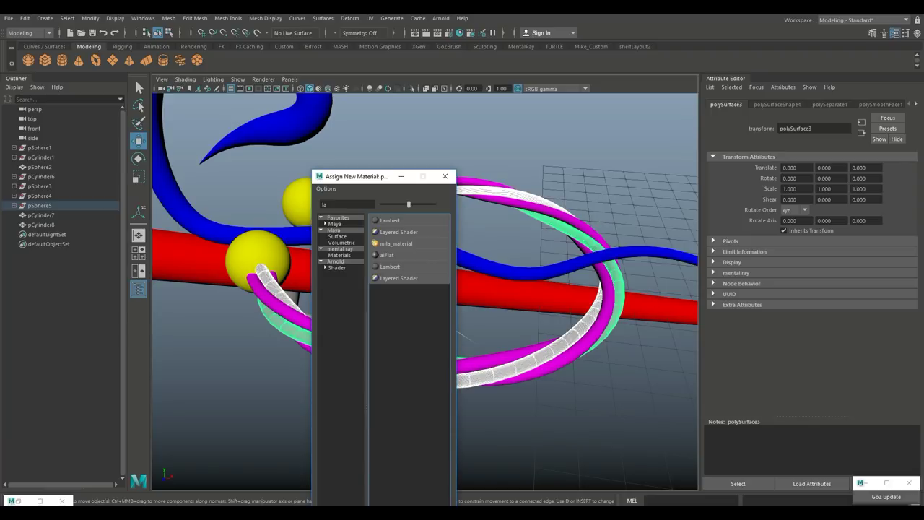
pyautogui.click(390, 220)
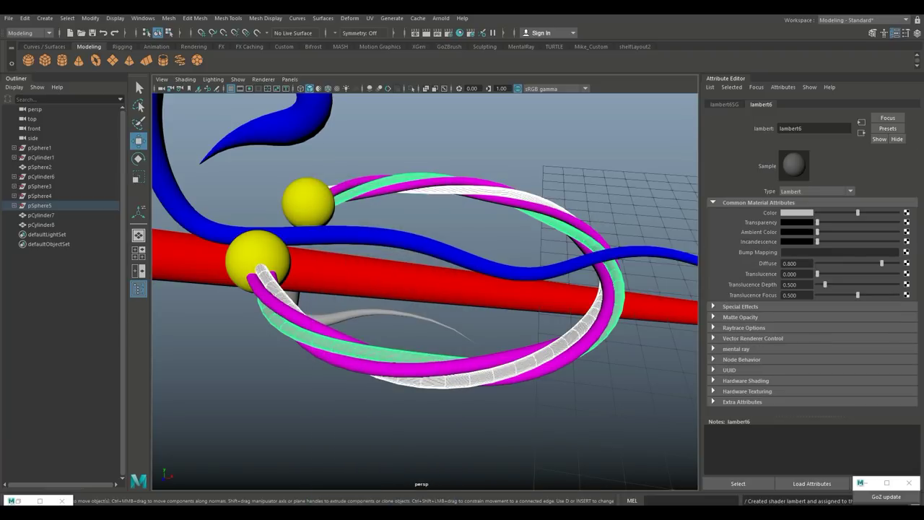
pyautogui.click(798, 213)
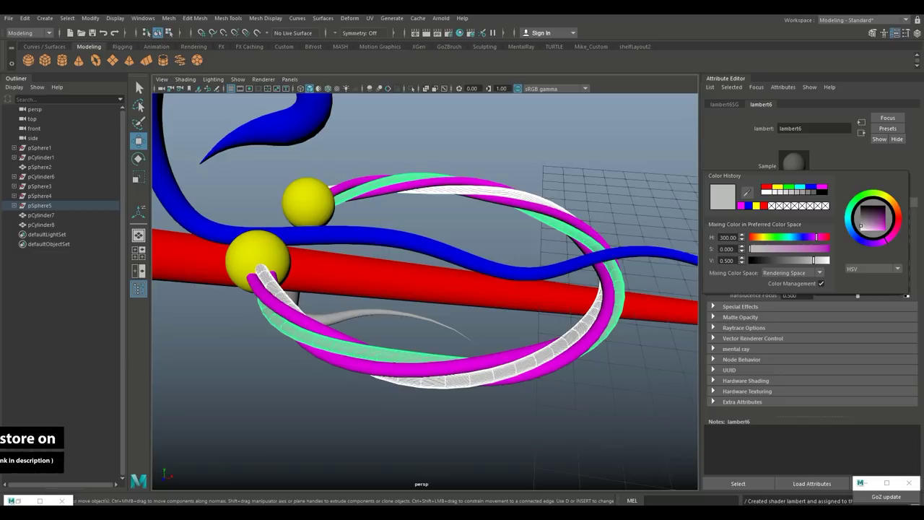
pyautogui.click(775, 237)
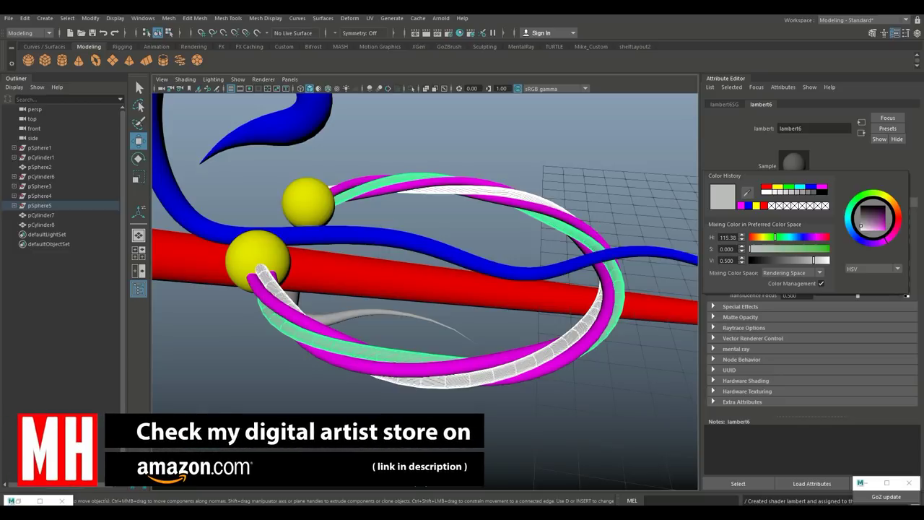
pyautogui.click(636, 418)
# Step: Assign a new Lambert material to the small curved tail beneath the pin and set its color to white
pyautogui.scroll(-8, 425, 292)
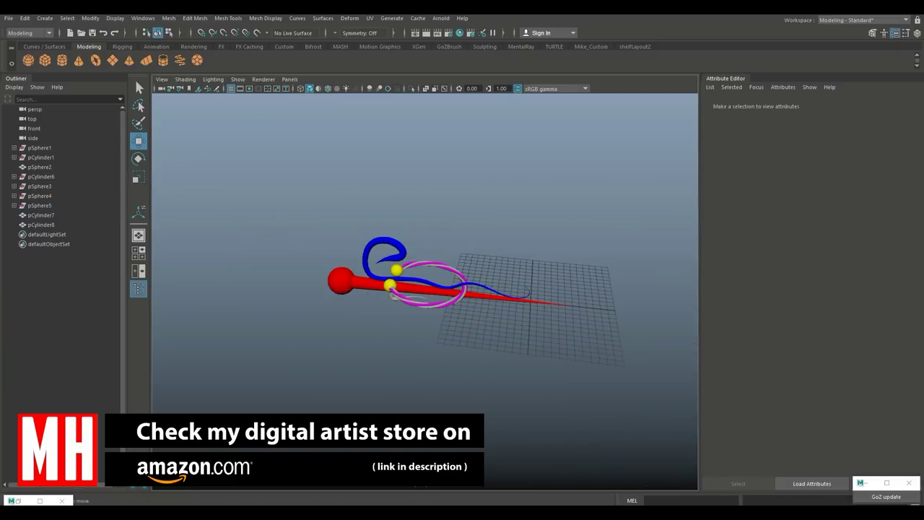
pyautogui.scroll(5, 425, 292)
pyautogui.keyDown('alt'); pyautogui.moveTo(424, 292); pyautogui.dragTo(419, 246); pyautogui.keyUp('alt')
pyautogui.click(367, 264)
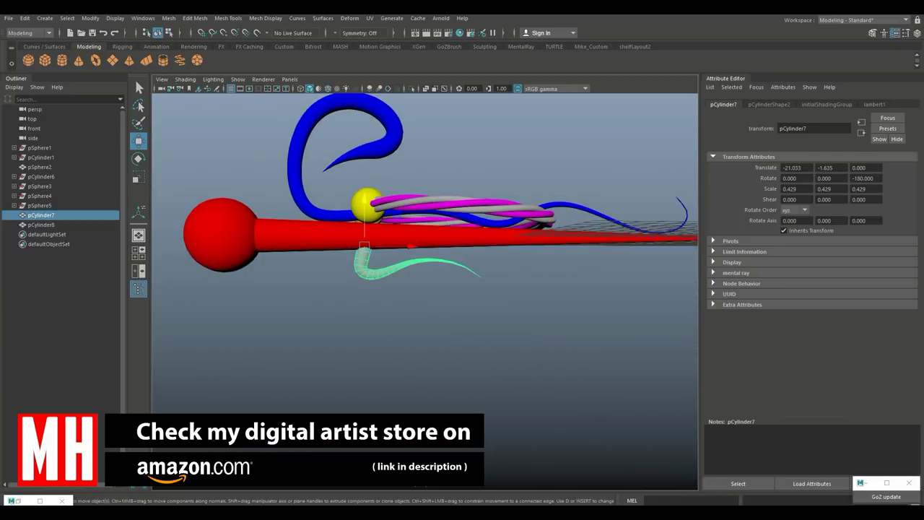
pyautogui.rightClick(366, 261)
pyautogui.click(367, 473)
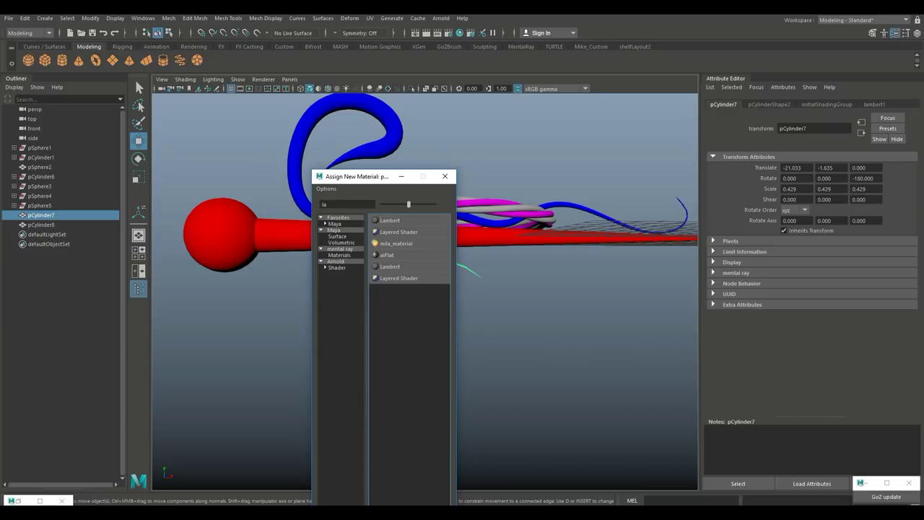
pyautogui.click(393, 267)
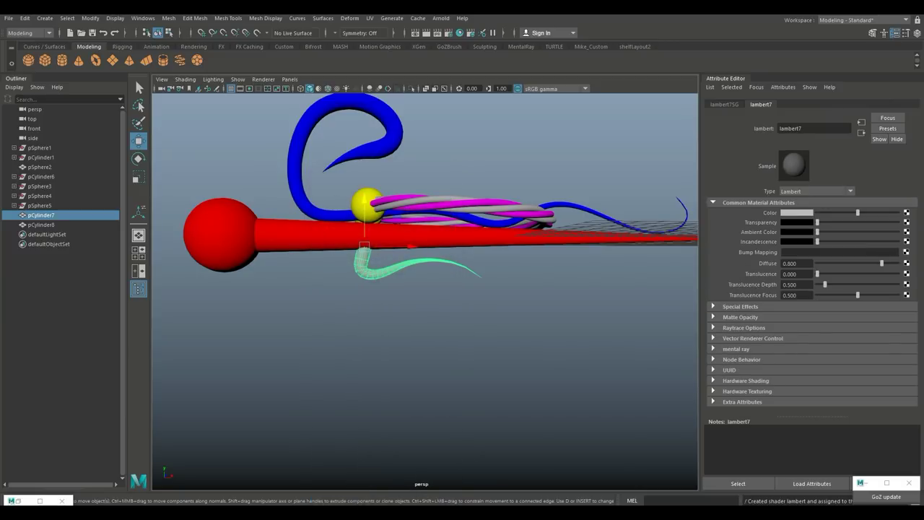
pyautogui.click(795, 213)
pyautogui.click(745, 189)
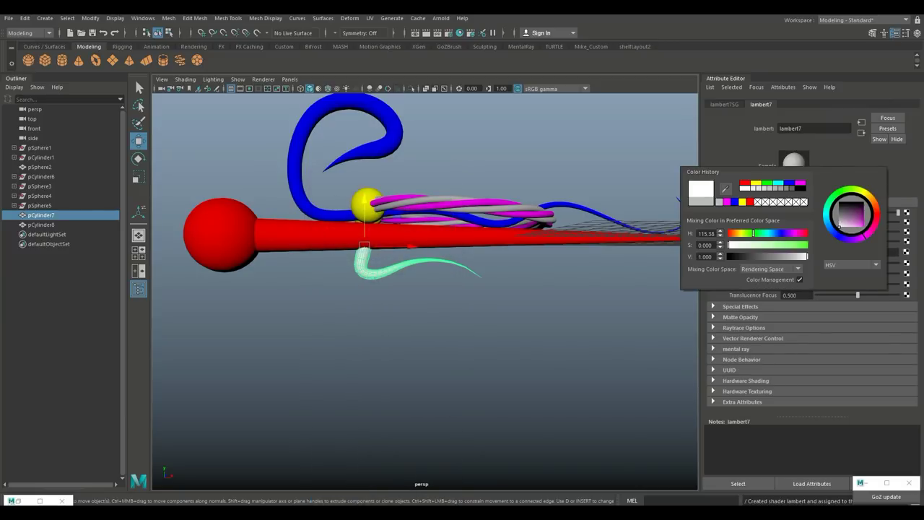
pyautogui.click(548, 361)
# Step: Combine all parts of the pin into a single mesh and delete all construction history in the scene
pyautogui.scroll(-6, 506, 347)
pyautogui.keyDown('alt'); pyautogui.moveTo(505, 346); pyautogui.dragTo(462, 419); pyautogui.keyUp('alt')
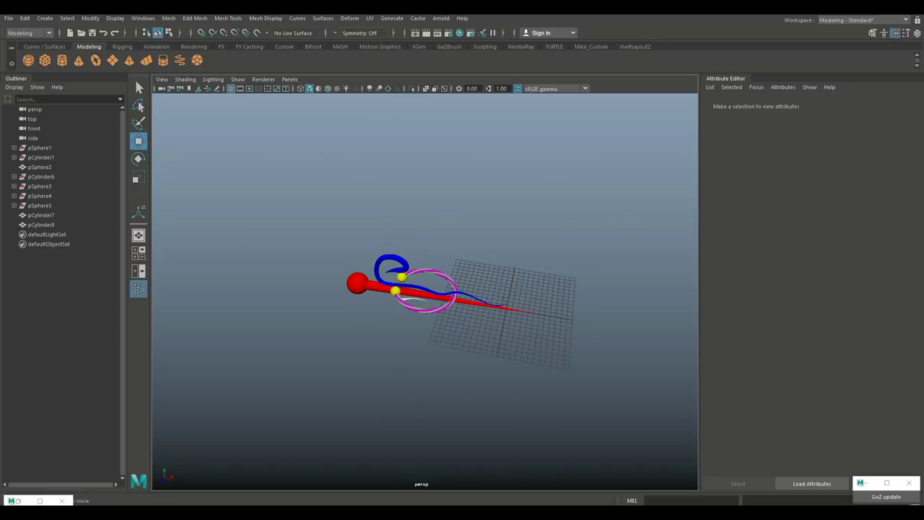
pyautogui.moveTo(299, 207); pyautogui.dragTo(610, 410)
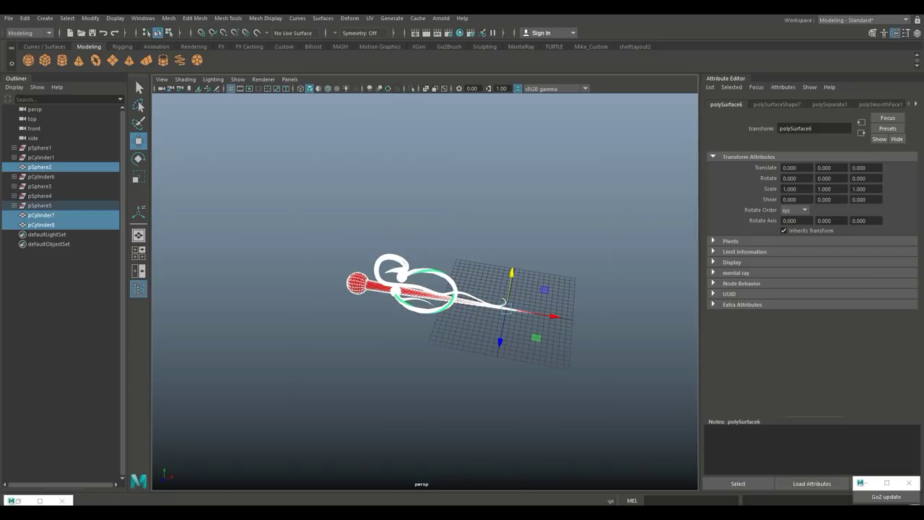
pyautogui.click(169, 19)
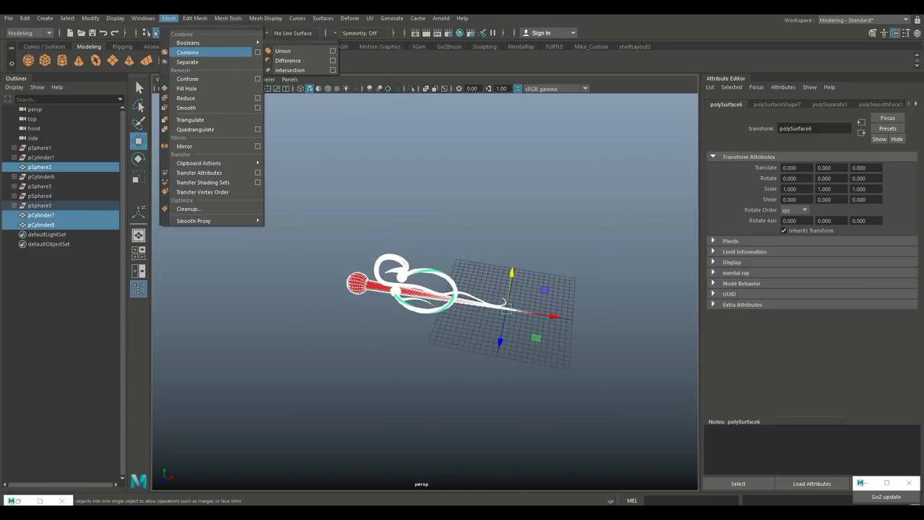
pyautogui.click(188, 52)
pyautogui.click(25, 18)
pyautogui.moveTo(72, 141)
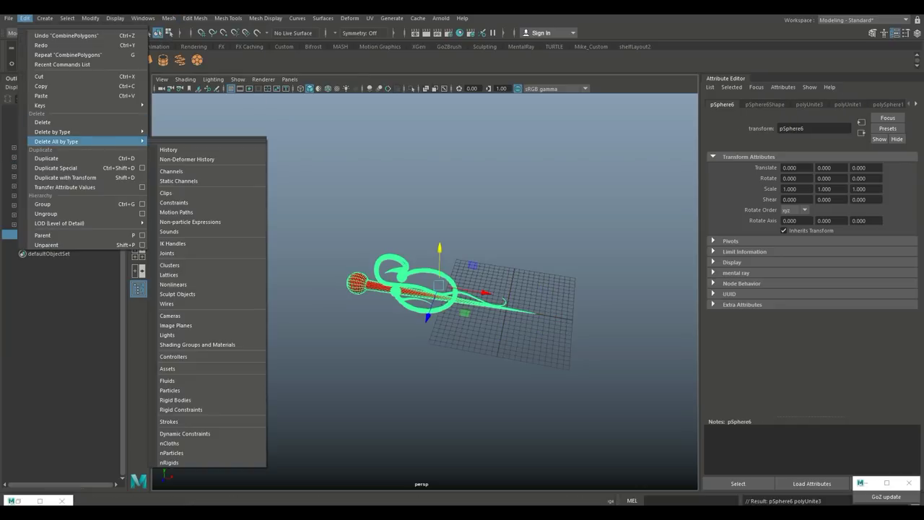
pyautogui.click(174, 140)
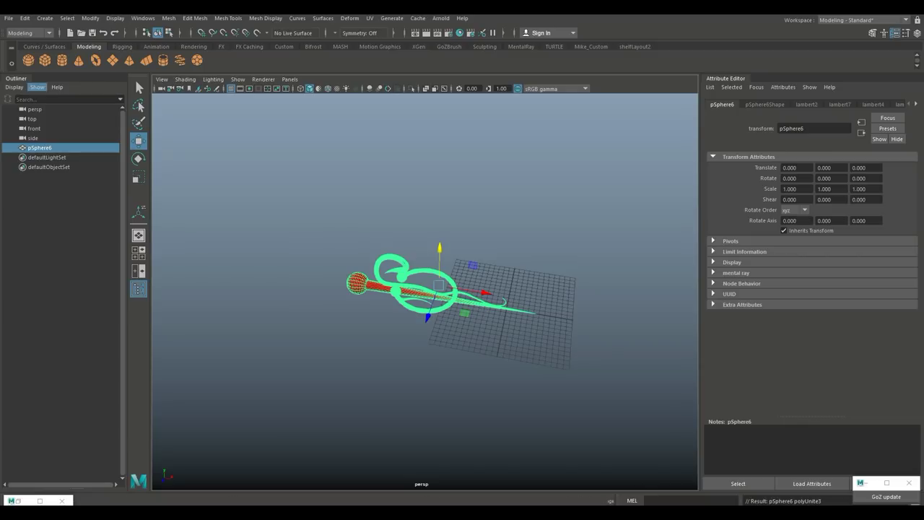